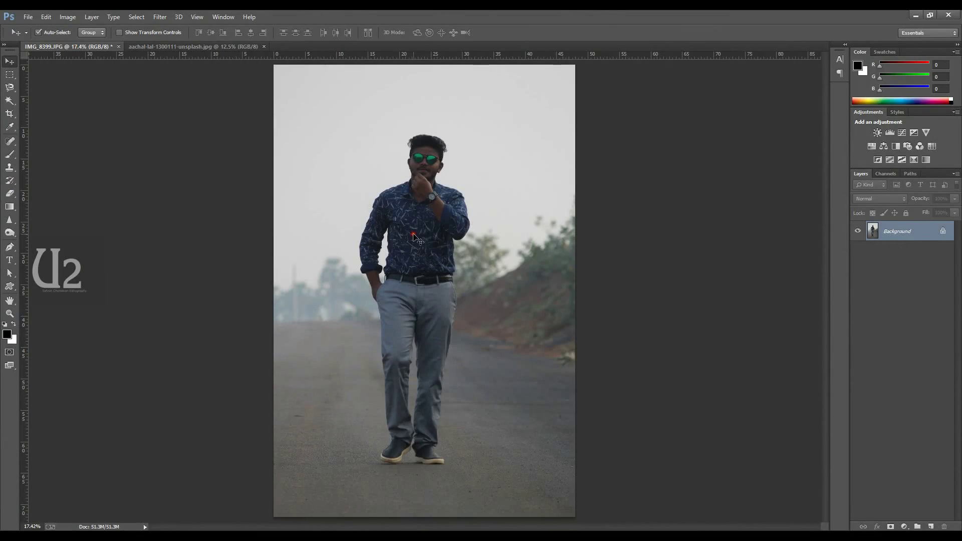
# Step: Trace a Magnetic Lasso outline around the man from hair to shoes and close it
pyautogui.click(10, 88)
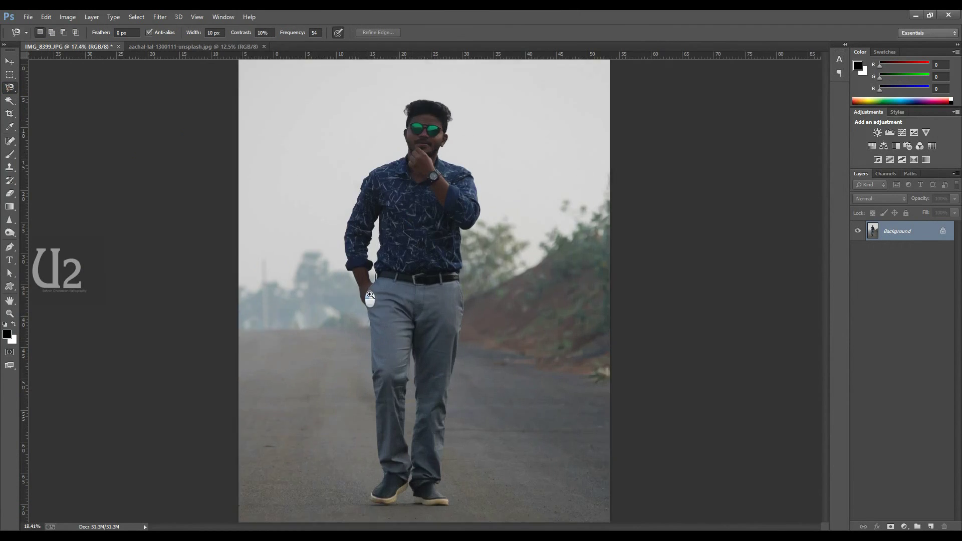
pyautogui.scroll(5, 352, 281)
pyautogui.click(526, 402)
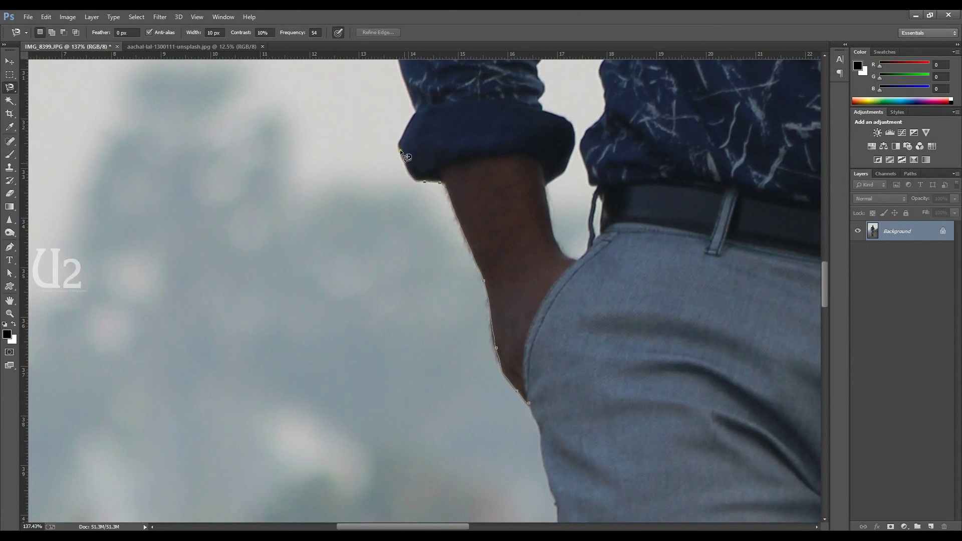
pyautogui.scroll(6, 415, 361)
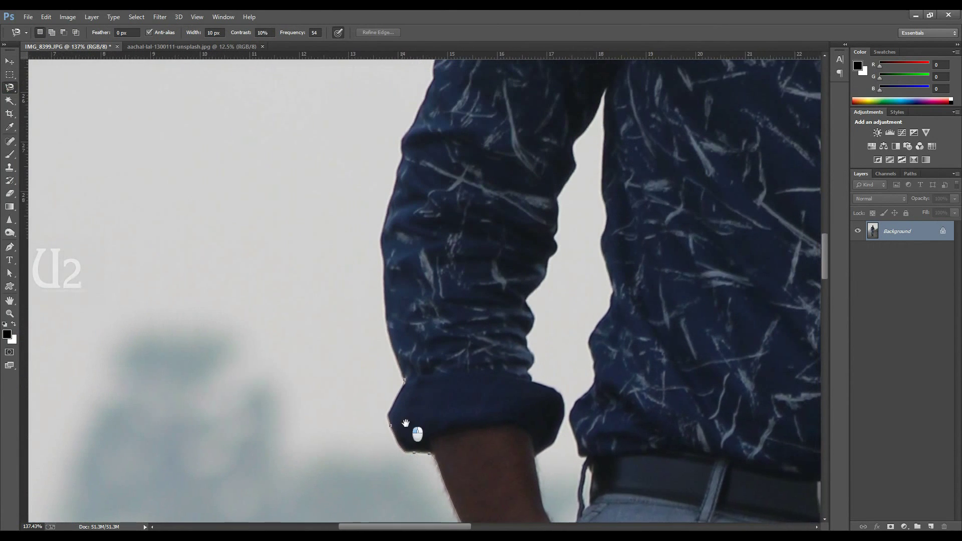
pyautogui.scroll(6, 367, 353)
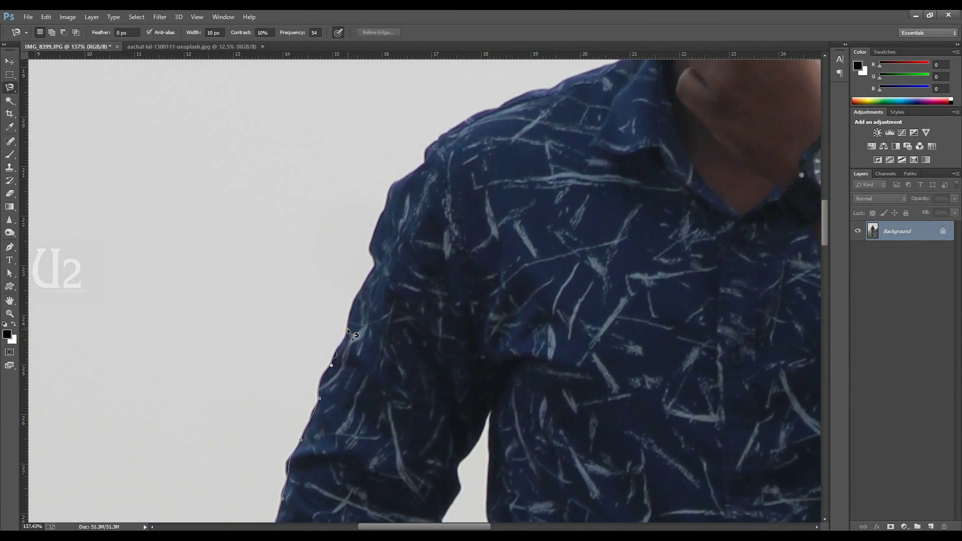
pyautogui.scroll(5, 523, 94)
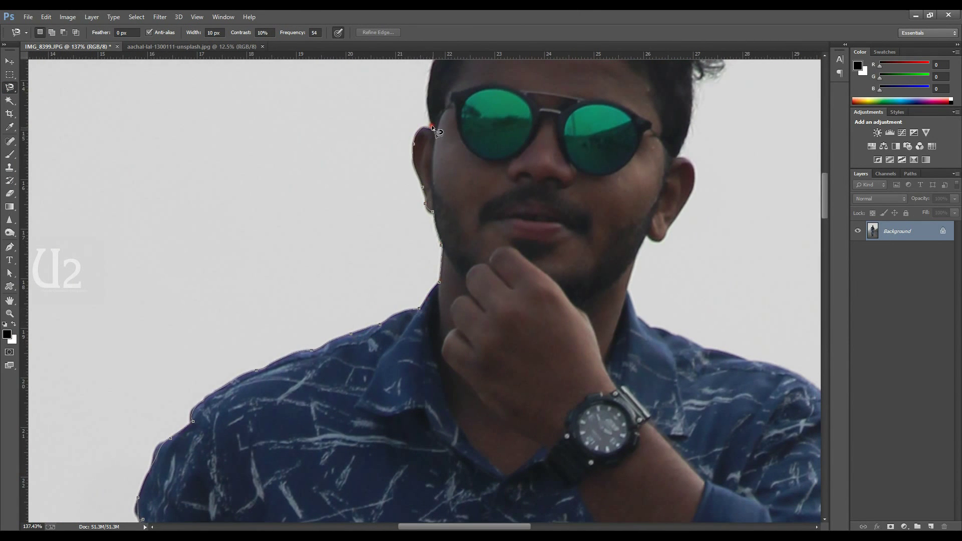
pyautogui.scroll(3, 438, 132)
pyautogui.scroll(-4, 654, 343)
pyautogui.scroll(-2, 440, 155)
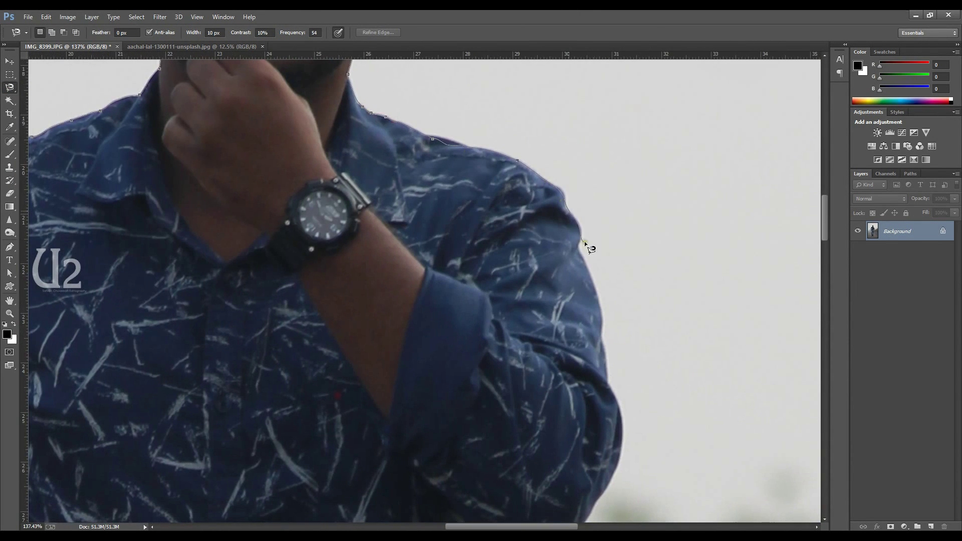
pyautogui.scroll(-5, 550, 256)
pyautogui.scroll(-5, 550, 257)
pyautogui.scroll(-5, 554, 236)
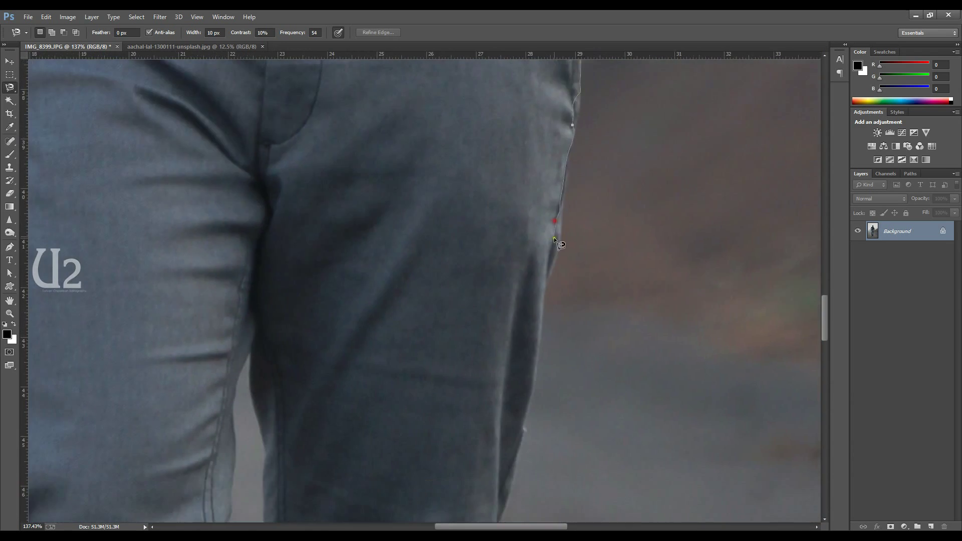
pyautogui.scroll(-4, 531, 254)
pyautogui.scroll(-10, 531, 255)
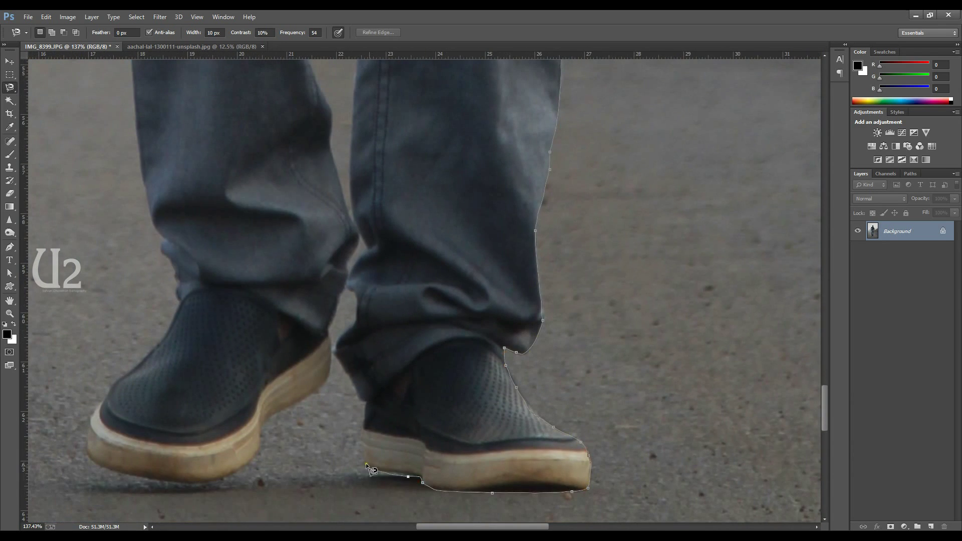
pyautogui.scroll(4, 365, 209)
pyautogui.scroll(3, 376, 215)
pyautogui.scroll(3, 337, 333)
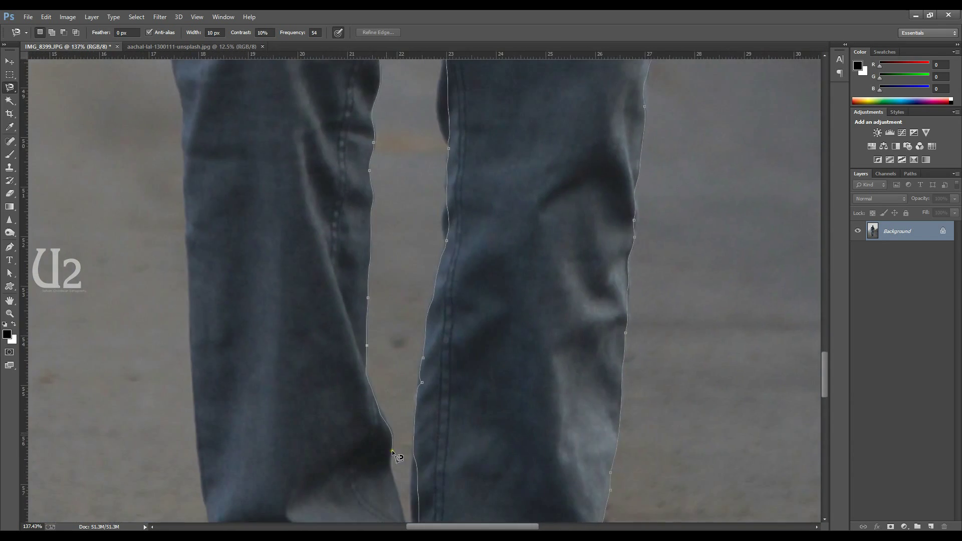
pyautogui.scroll(-10, 382, 425)
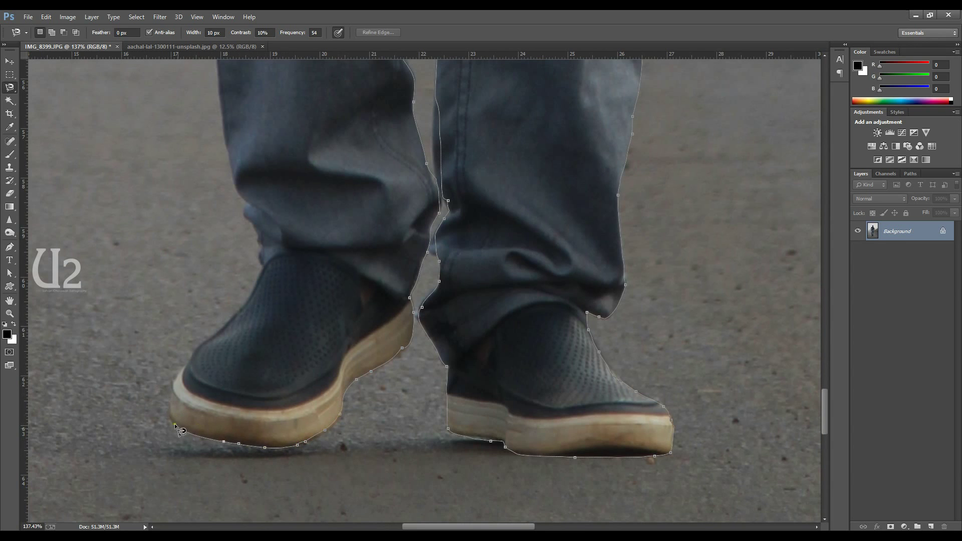
pyautogui.scroll(8, 235, 440)
pyautogui.scroll(5, 235, 431)
pyautogui.scroll(5, 250, 402)
pyautogui.scroll(2, 250, 402)
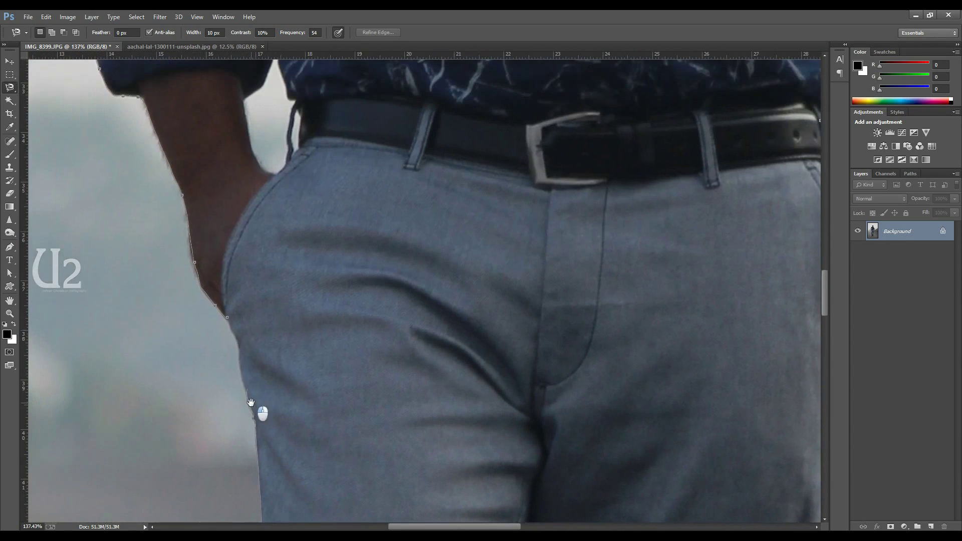
pyautogui.click(227, 318)
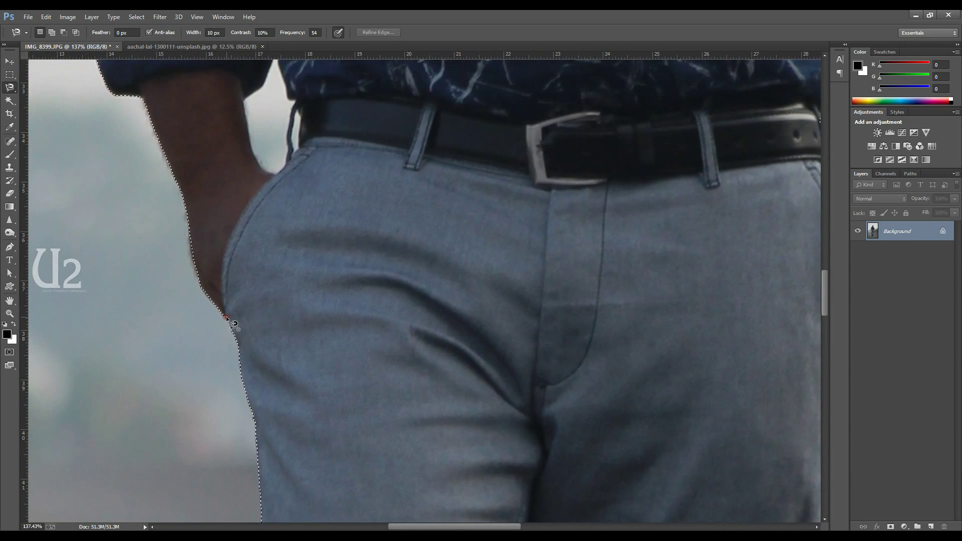
# Step: Feather the man's selection by 0.5 pixels
pyautogui.rightClick(227, 319)
pyautogui.click(271, 347)
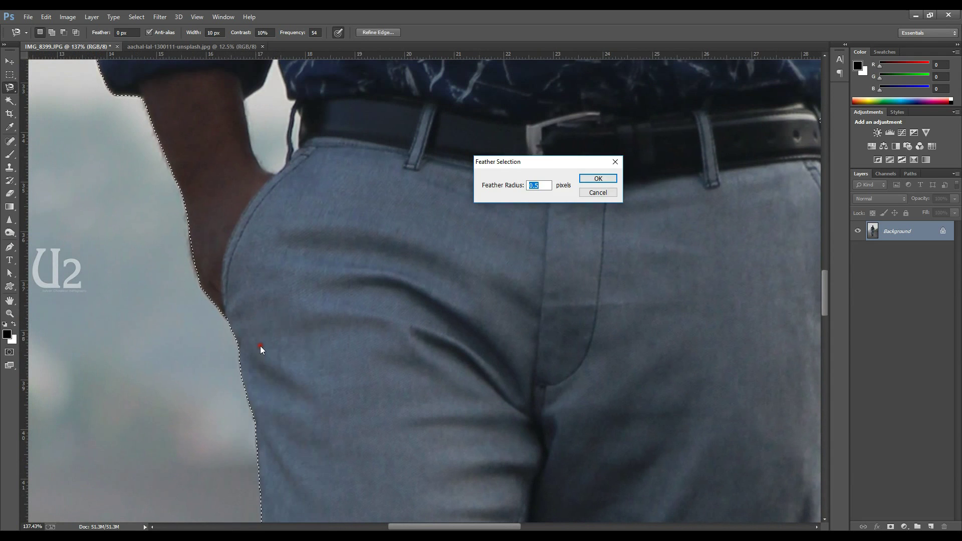
pyautogui.click(597, 179)
pyautogui.hotkey('ctrl', '0')
# Step: Copy the man onto his own layer and place him in front of the red car
pyautogui.rightClick(423, 194)
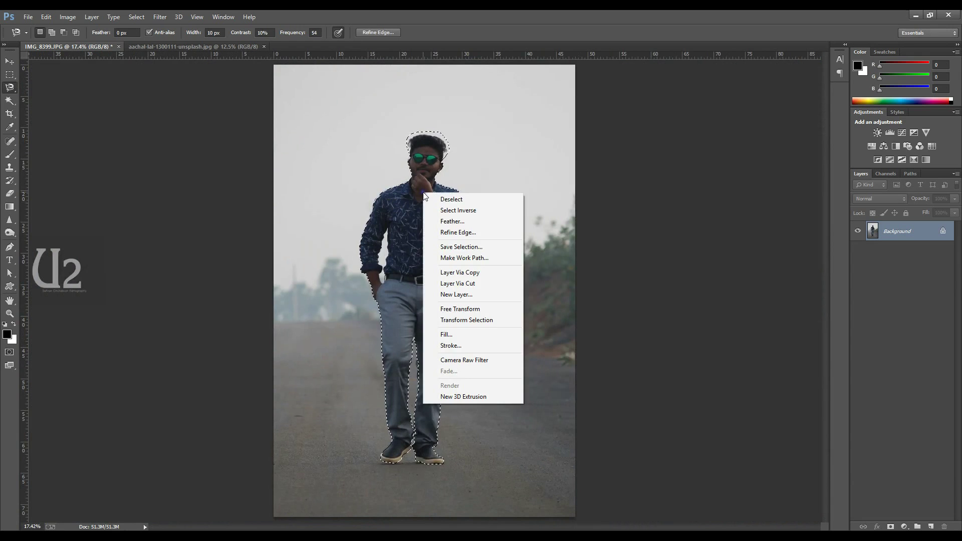
pyautogui.click(458, 275)
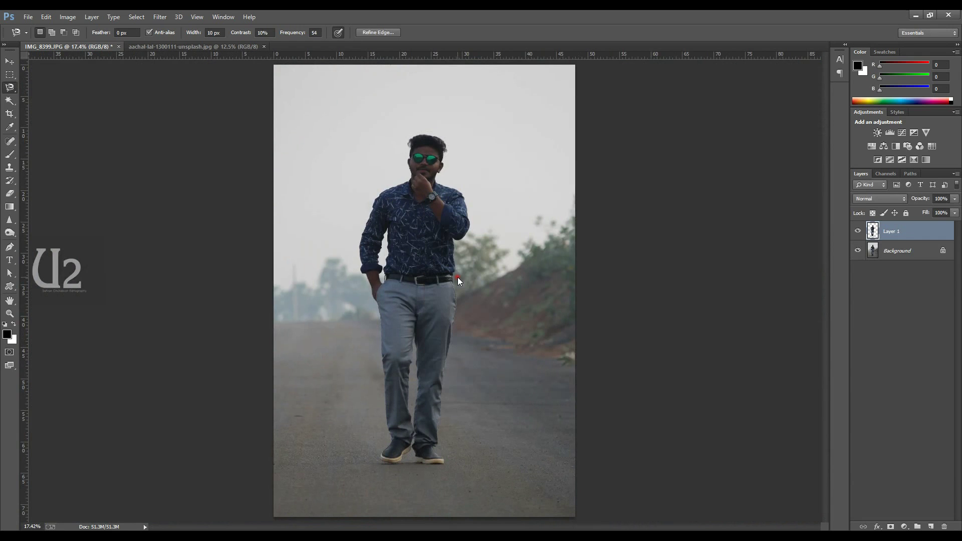
pyautogui.click(11, 62)
pyautogui.moveTo(426, 245)
pyautogui.mouseDown()
pyautogui.moveTo(233, 47)
pyautogui.moveTo(422, 254)
pyautogui.mouseUp()
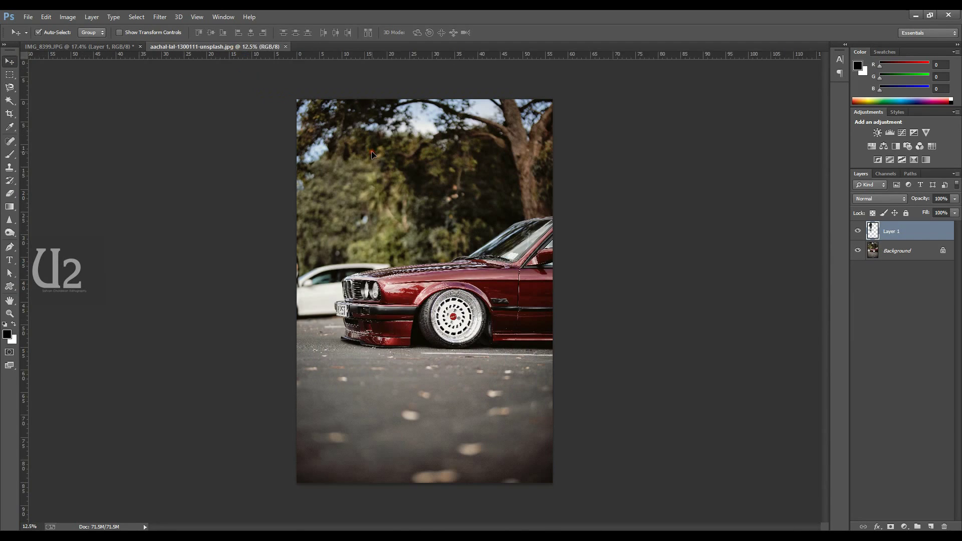
pyautogui.moveTo(422, 254); pyautogui.dragTo(423, 250)
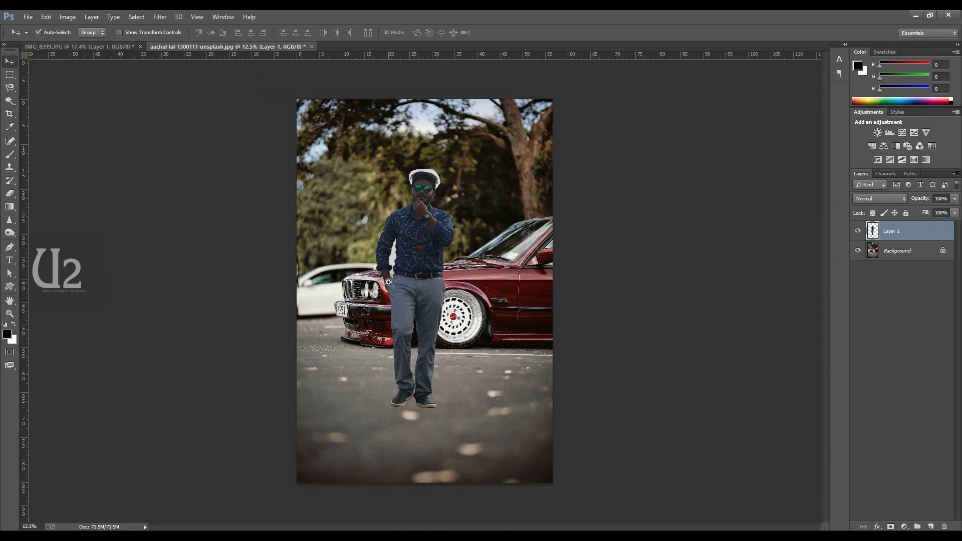
# Step: Select the light gap between the man's arm and body with the Magic Wand
pyautogui.scroll(6, 437, 293)
pyautogui.scroll(2, 210, 192)
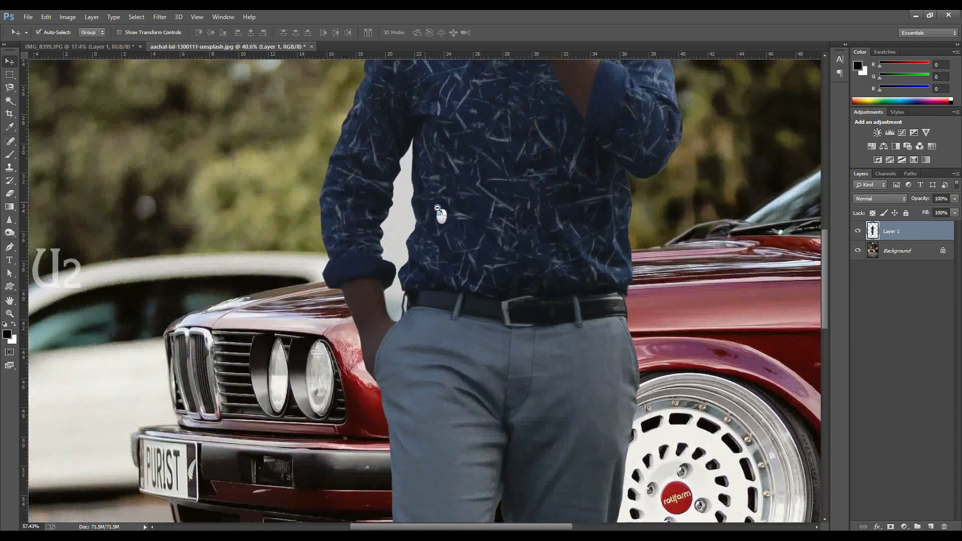
pyautogui.click(11, 100)
pyautogui.click(400, 216)
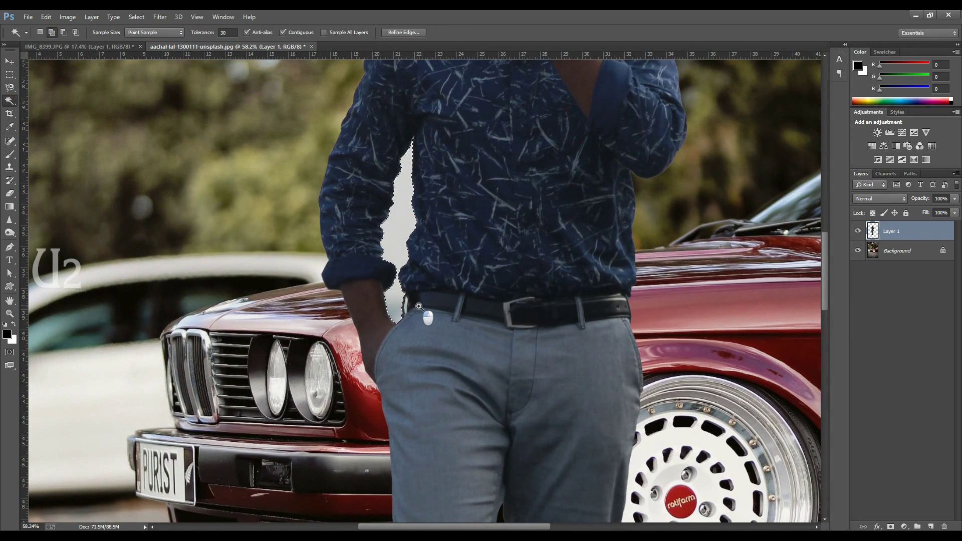
# Step: Feather the gap selection and delete the leftover light background
pyautogui.scroll(6, 403, 314)
pyautogui.rightClick(373, 97)
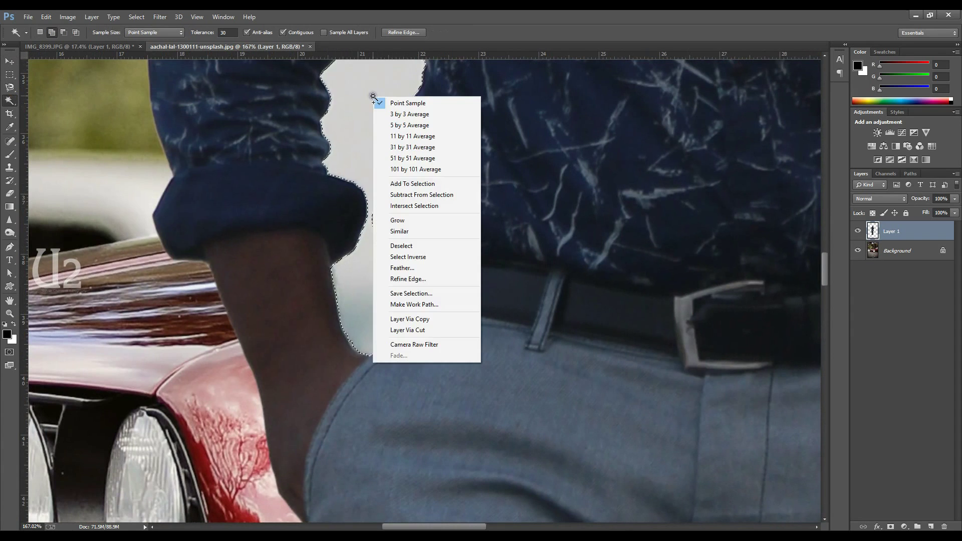
pyautogui.click(425, 266)
pyautogui.press('Return')
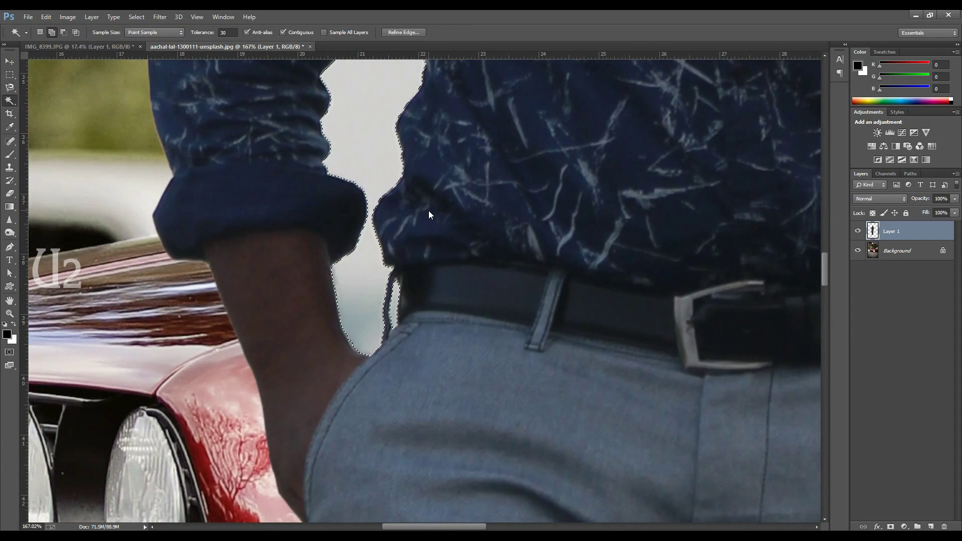
pyautogui.press('Delete')
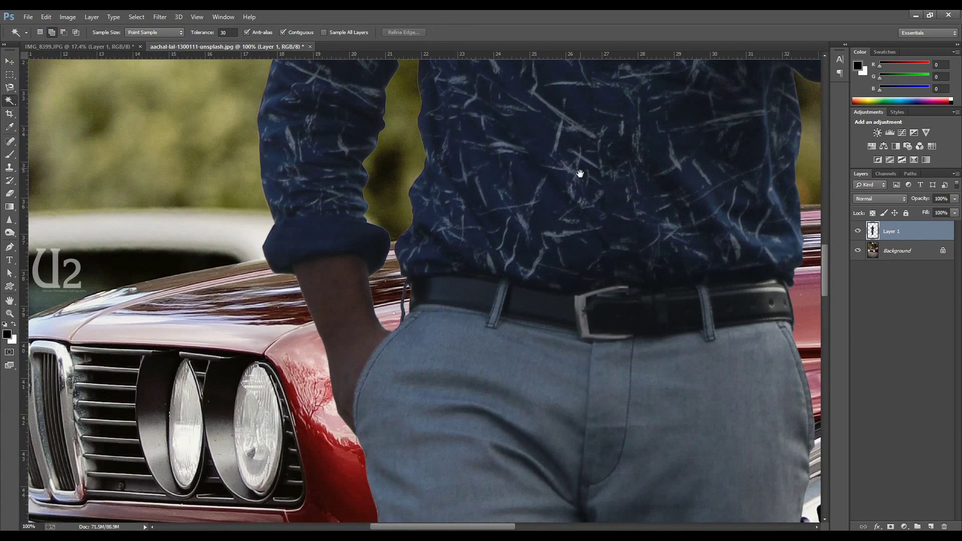
# Step: View the image at actual size with the man's face in view
pyautogui.hotkey('ctrl', '1')
pyautogui.moveTo(515, 180); pyautogui.dragTo(408, 354)
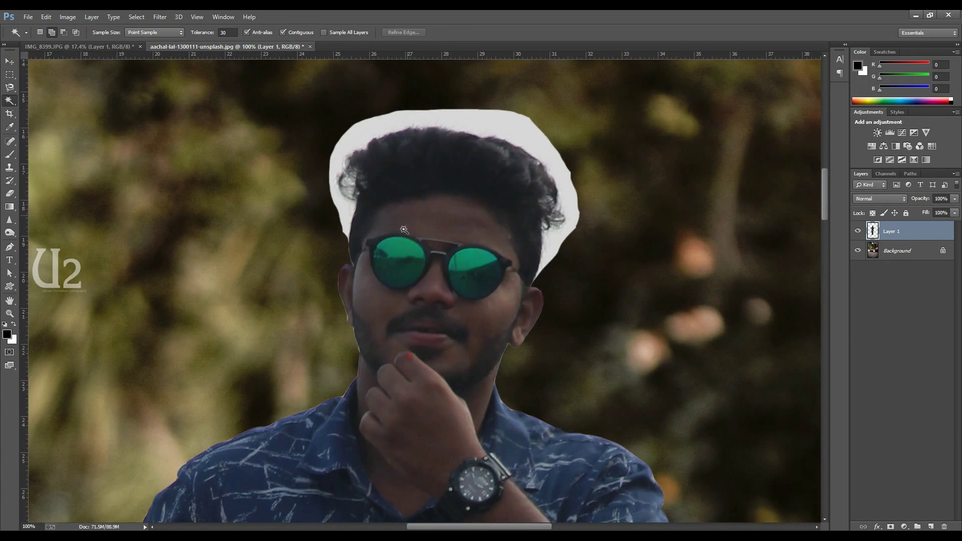
pyautogui.scroll(3, 429, 208)
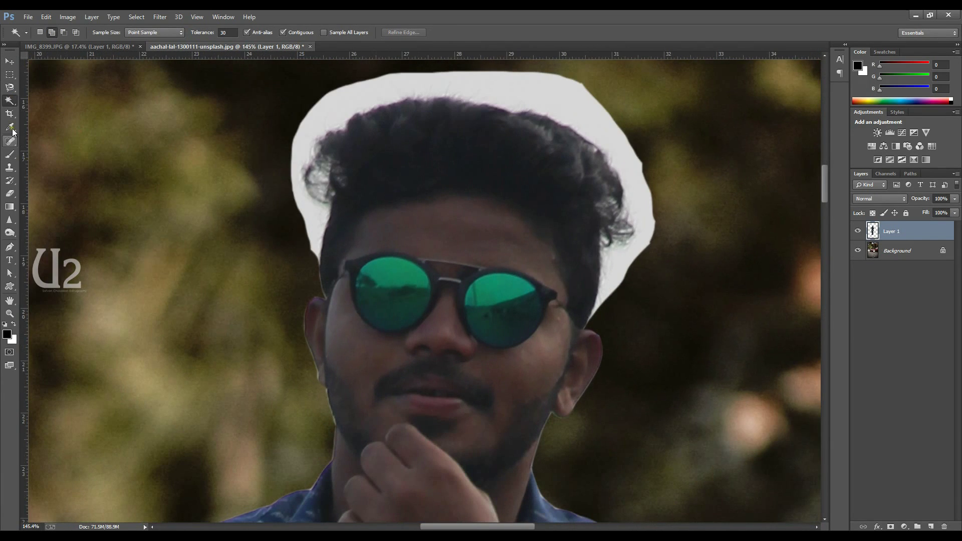
pyautogui.click(9, 194)
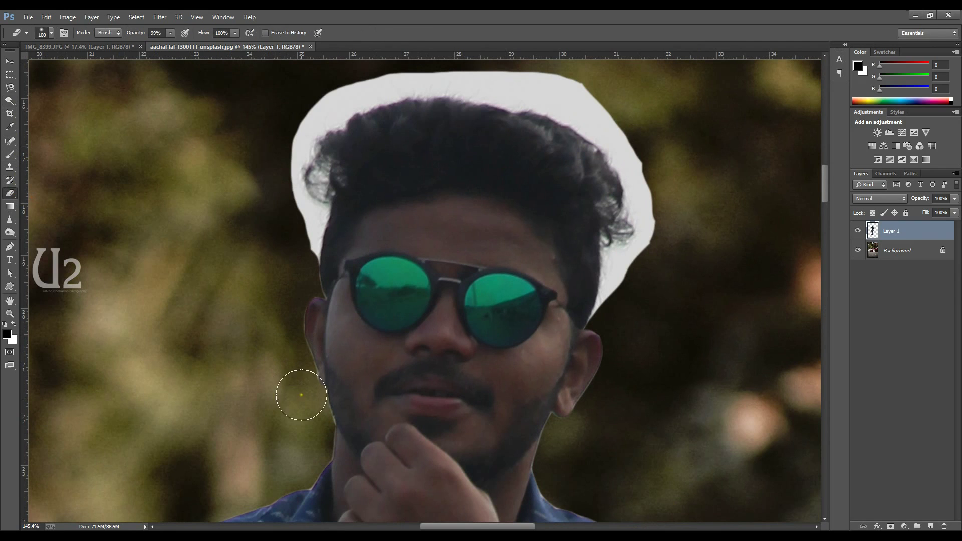
# Step: Erase the white halo along the left and right edges of the man's hair at full opacity
pyautogui.press('[')
pyautogui.press('[')
pyautogui.press('[')
pyautogui.press(']')
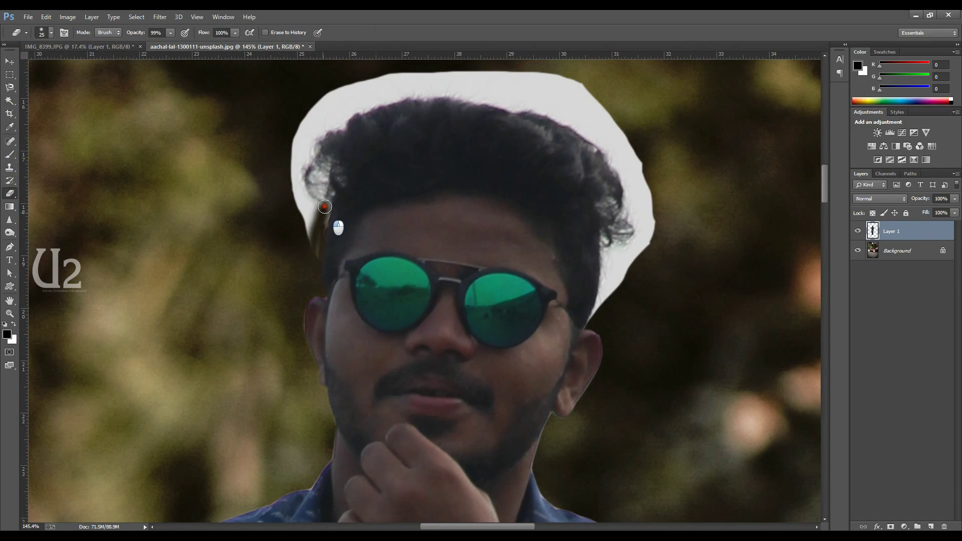
pyautogui.moveTo(326, 205)
pyautogui.mouseDown()
pyautogui.moveTo(321, 128)
pyautogui.moveTo(316, 243)
pyautogui.moveTo(328, 80)
pyautogui.mouseUp()
pyautogui.moveTo(168, 44); pyautogui.dragTo(171, 45)
pyautogui.press('[')
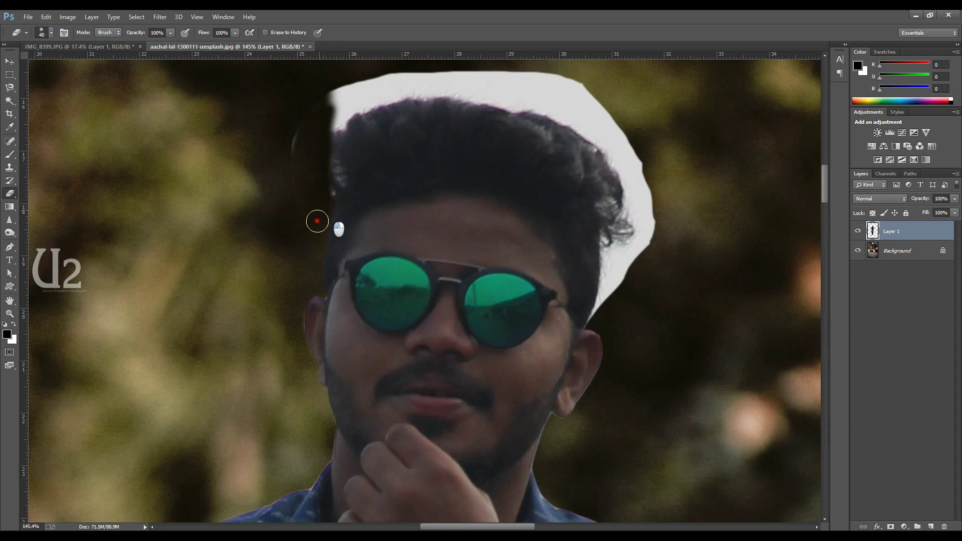
pyautogui.moveTo(310, 107)
pyautogui.mouseDown()
pyautogui.moveTo(324, 121)
pyautogui.moveTo(322, 189)
pyautogui.mouseUp()
pyautogui.press('[')
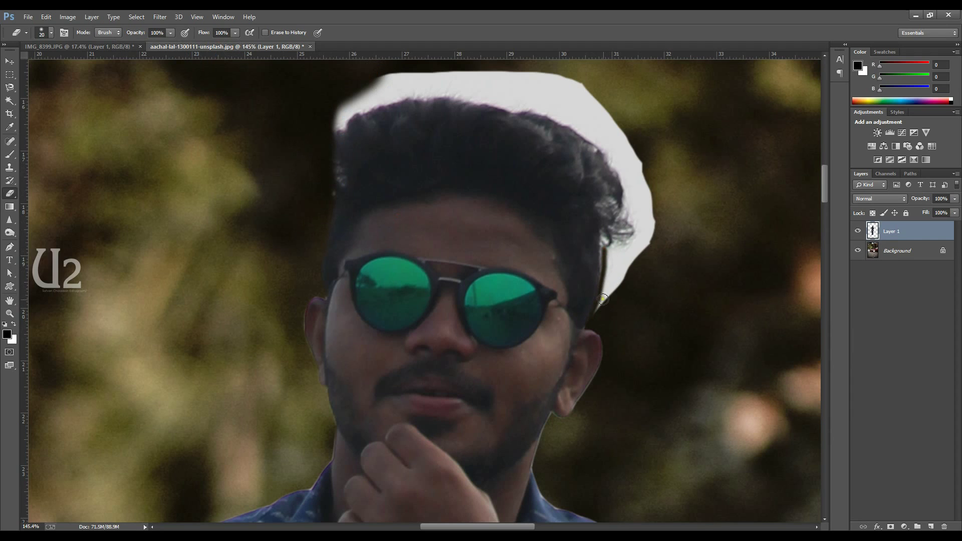
pyautogui.moveTo(604, 302)
pyautogui.mouseDown()
pyautogui.moveTo(640, 215)
pyautogui.moveTo(628, 139)
pyautogui.mouseUp()
pyautogui.press(']')
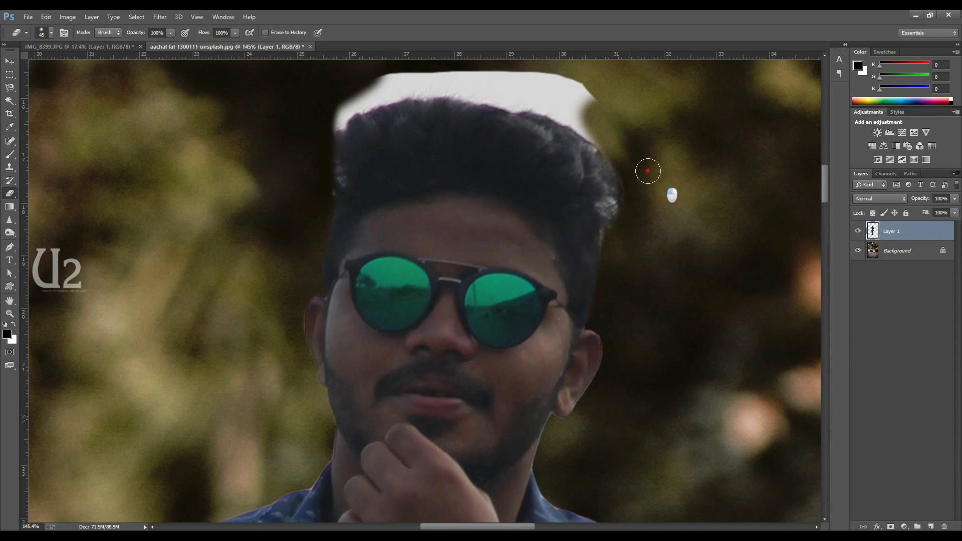
pyautogui.moveTo(637, 178); pyautogui.dragTo(561, 75)
# Step: Clean the white band and purple fringe above the hair with the Background and plain Eraser
pyautogui.rightClick(12, 192)
pyautogui.click(50, 201)
pyautogui.moveTo(333, 125)
pyautogui.mouseDown()
pyautogui.moveTo(386, 91)
pyautogui.moveTo(571, 135)
pyautogui.mouseUp()
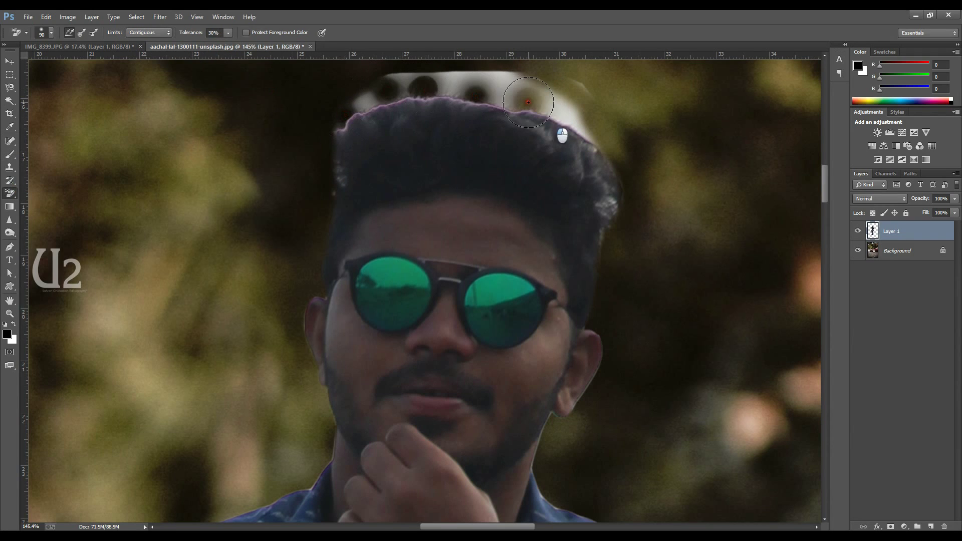
pyautogui.rightClick(11, 192)
pyautogui.click(50, 193)
pyautogui.moveTo(337, 128)
pyautogui.mouseDown()
pyautogui.moveTo(553, 117)
pyautogui.moveTo(623, 158)
pyautogui.mouseUp()
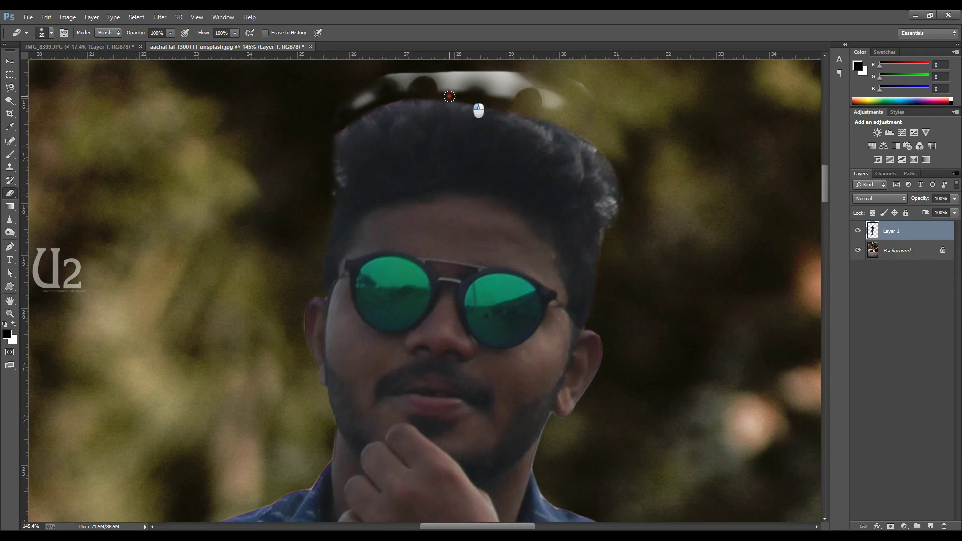
pyautogui.moveTo(370, 104)
pyautogui.mouseDown()
pyautogui.moveTo(319, 140)
pyautogui.moveTo(322, 107)
pyautogui.moveTo(356, 82)
pyautogui.moveTo(522, 101)
pyautogui.moveTo(598, 122)
pyautogui.moveTo(548, 70)
pyautogui.mouseUp()
pyautogui.press(']')
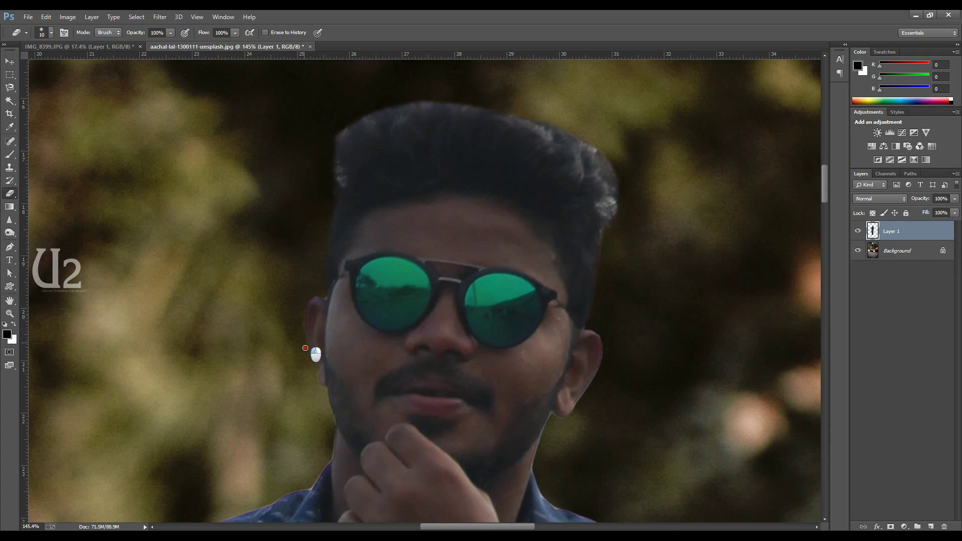
# Step: Zoom out to fit the whole scene in the window
pyautogui.hotkey('ctrl', '-')
pyautogui.hotkey('ctrl', '-')
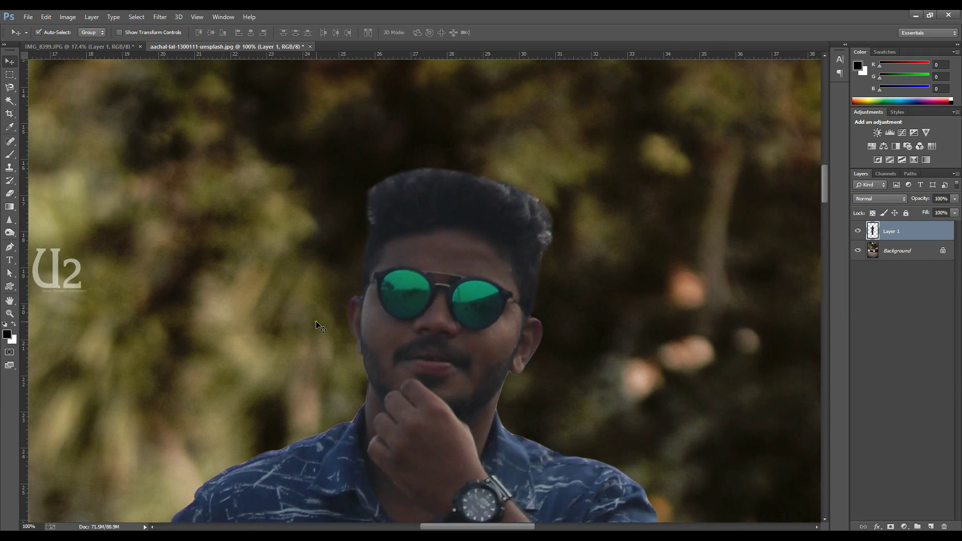
pyautogui.hotkey('ctrl', '-')
pyautogui.hotkey('ctrl', '-')
pyautogui.press('v')
pyautogui.scroll(-3, 325, 296)
pyautogui.scroll(-3, 338, 266)
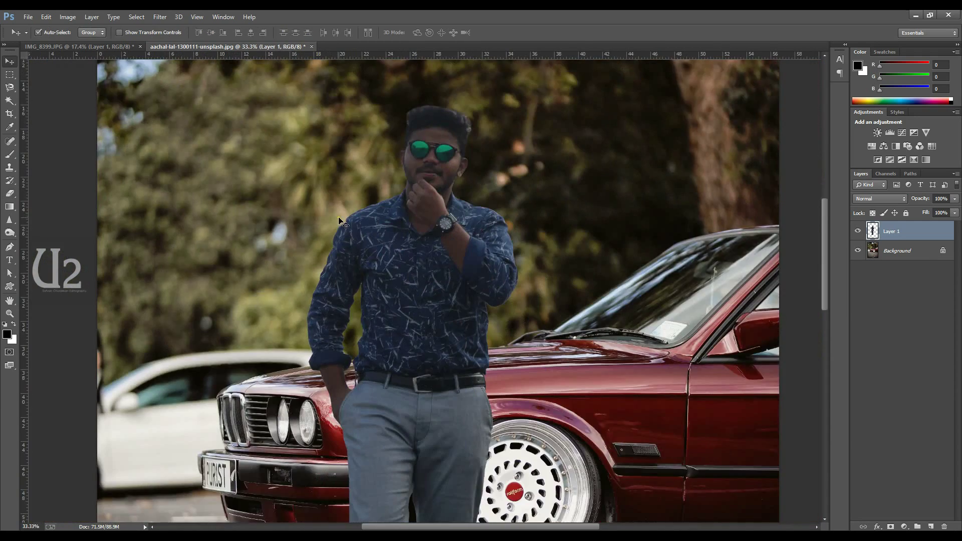
pyautogui.scroll(-3, 350, 236)
pyautogui.scroll(-3, 363, 206)
pyautogui.scroll(-3, 368, 208)
pyautogui.hotkey('ctrl', '0')
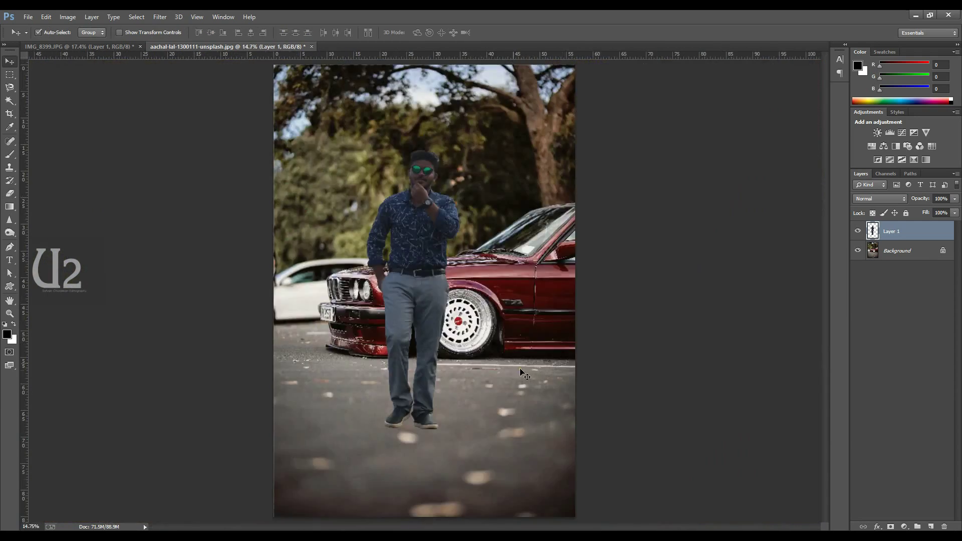
# Step: Move the cut-out man up in front of the red car
pyautogui.press('e')
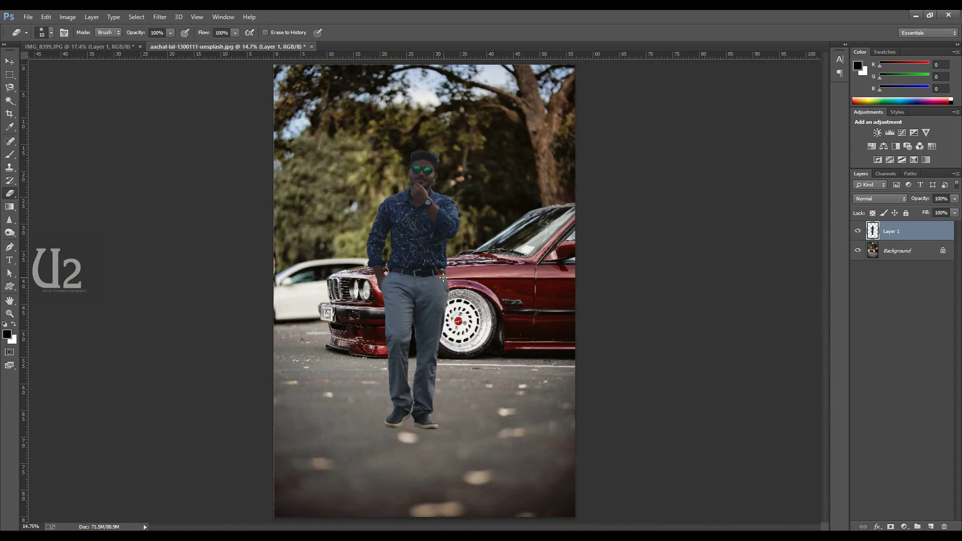
pyautogui.press('v')
pyautogui.moveTo(430, 291)
pyautogui.mouseDown()
pyautogui.moveTo(419, 253)
pyautogui.moveTo(426, 254)
pyautogui.mouseUp()
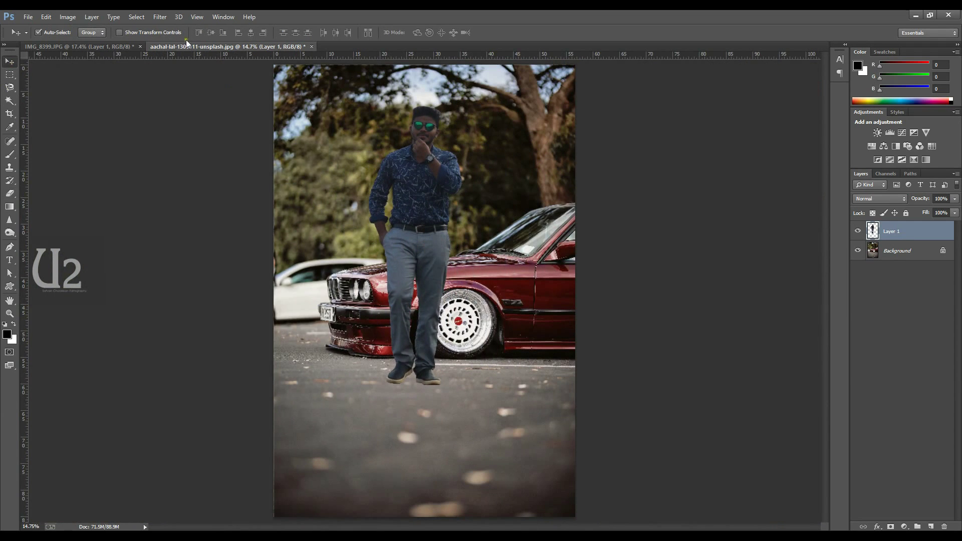
pyautogui.click(67, 19)
pyautogui.moveTo(83, 42)
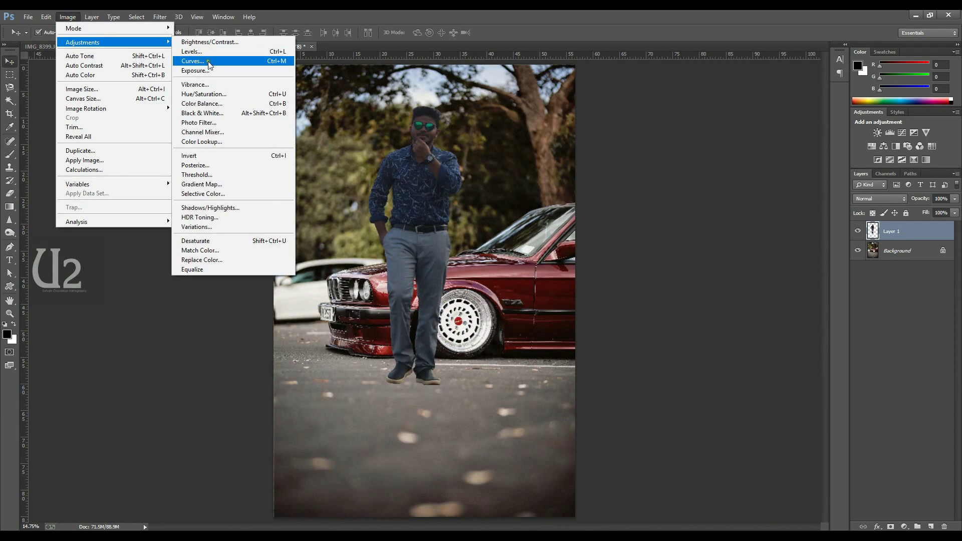
# Step: Brighten the man with Curves, lifting the RGB curve and moving the black point right
pyautogui.click(210, 61)
pyautogui.moveTo(752, 75)
pyautogui.mouseDown()
pyautogui.moveTo(702, 108)
pyautogui.moveTo(657, 165)
pyautogui.mouseUp()
pyautogui.moveTo(666, 269)
pyautogui.mouseDown()
pyautogui.moveTo(644, 241)
pyautogui.moveTo(659, 257)
pyautogui.moveTo(645, 249)
pyautogui.mouseUp()
pyautogui.moveTo(603, 332); pyautogui.dragTo(609, 332)
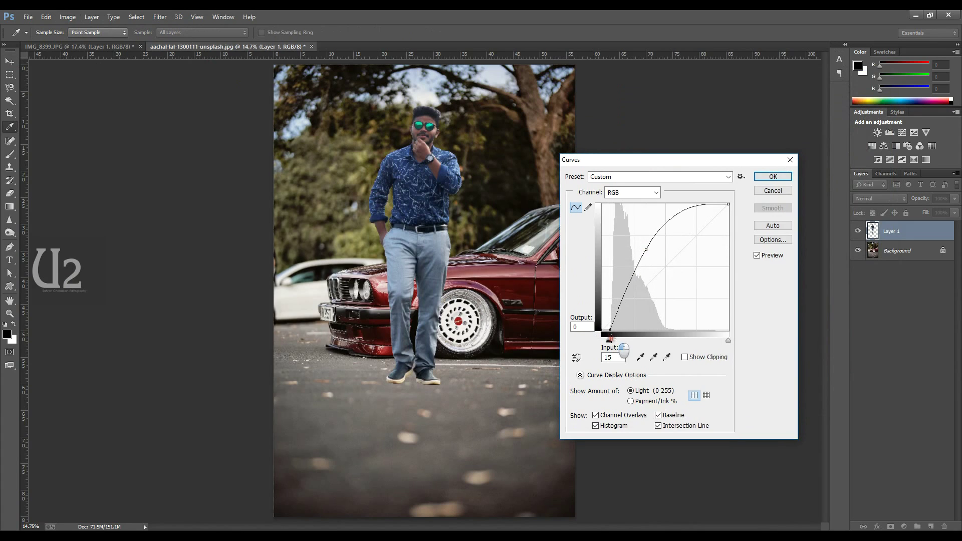
pyautogui.moveTo(645, 250); pyautogui.dragTo(642, 257)
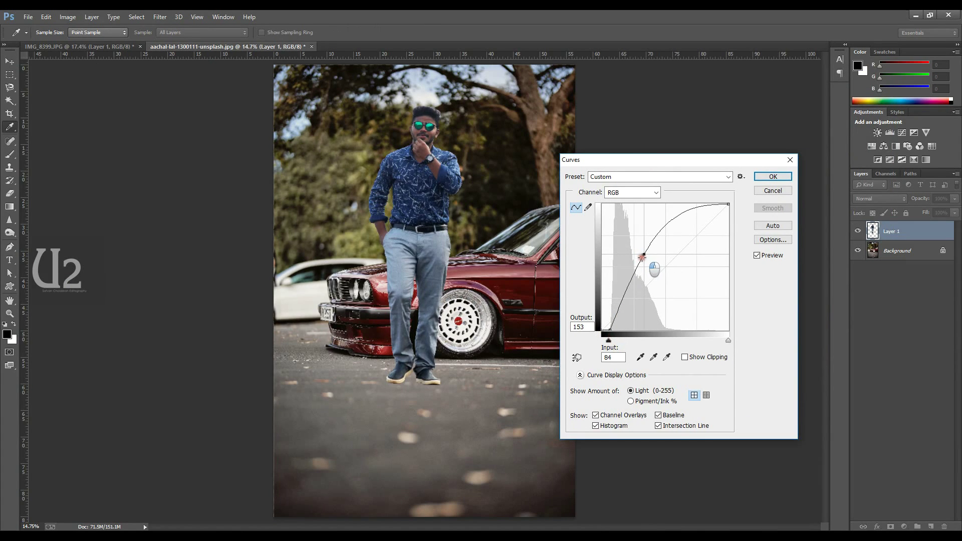
pyautogui.click(772, 177)
pyautogui.click(56, 17)
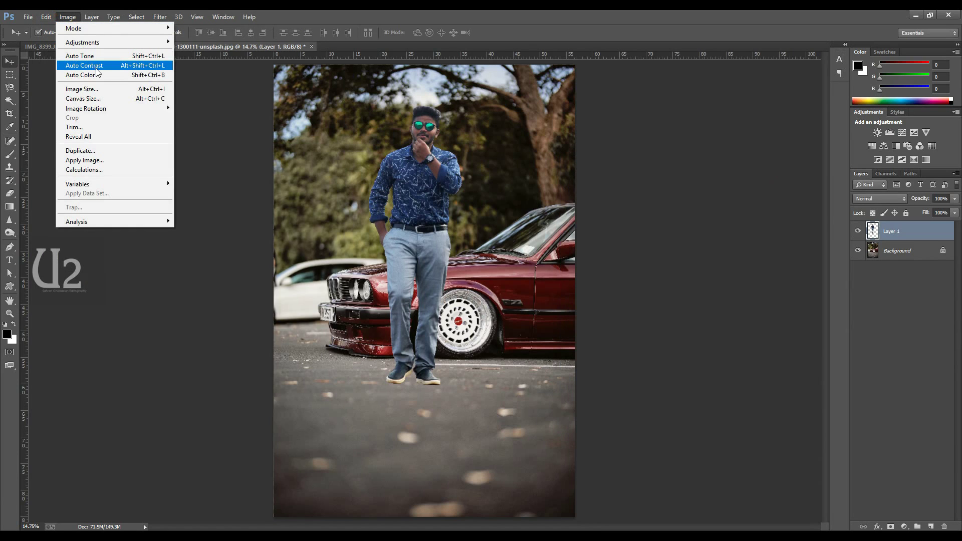
pyautogui.click(98, 59)
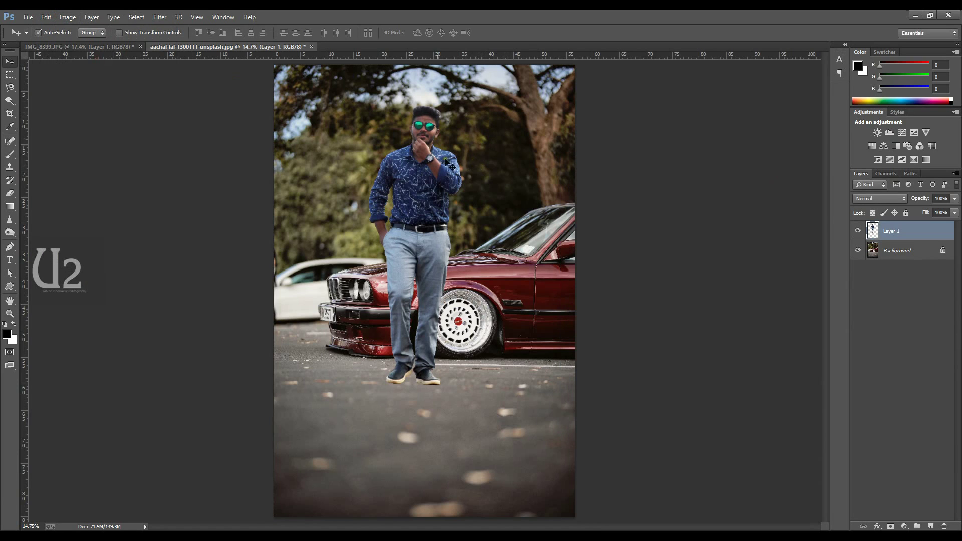
pyautogui.click(74, 16)
pyautogui.moveTo(82, 42)
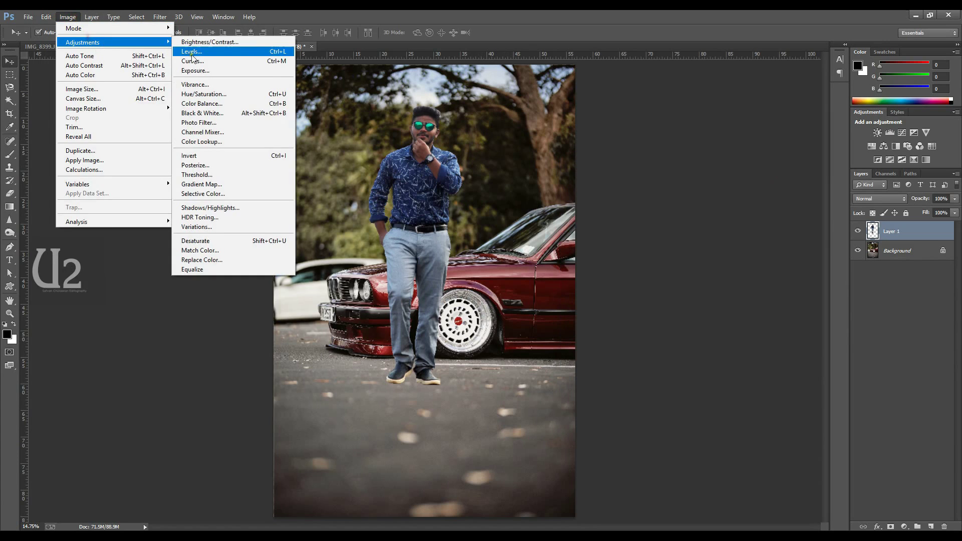
# Step: Apply Levels to the man with input values 13, 1.30 and 222
pyautogui.click(203, 53)
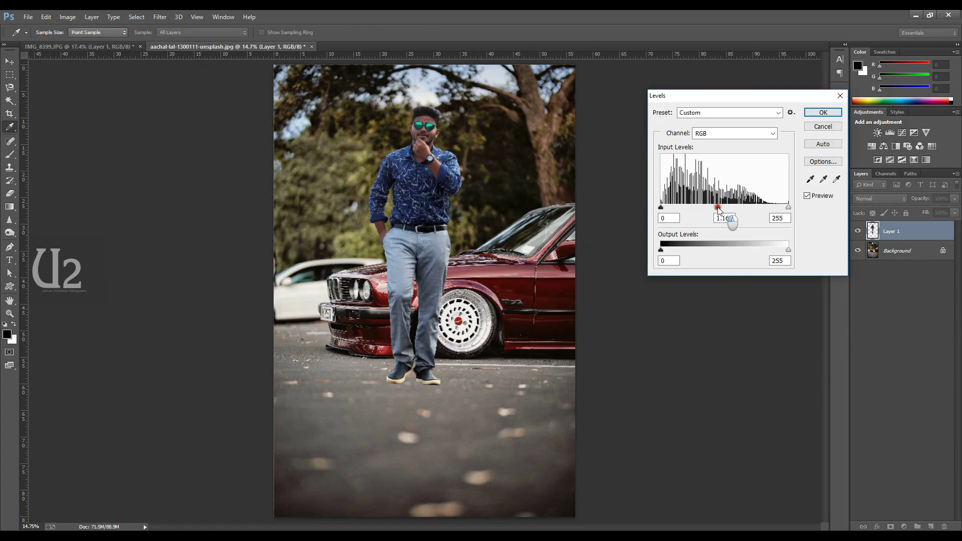
pyautogui.moveTo(718, 210); pyautogui.dragTo(714, 210)
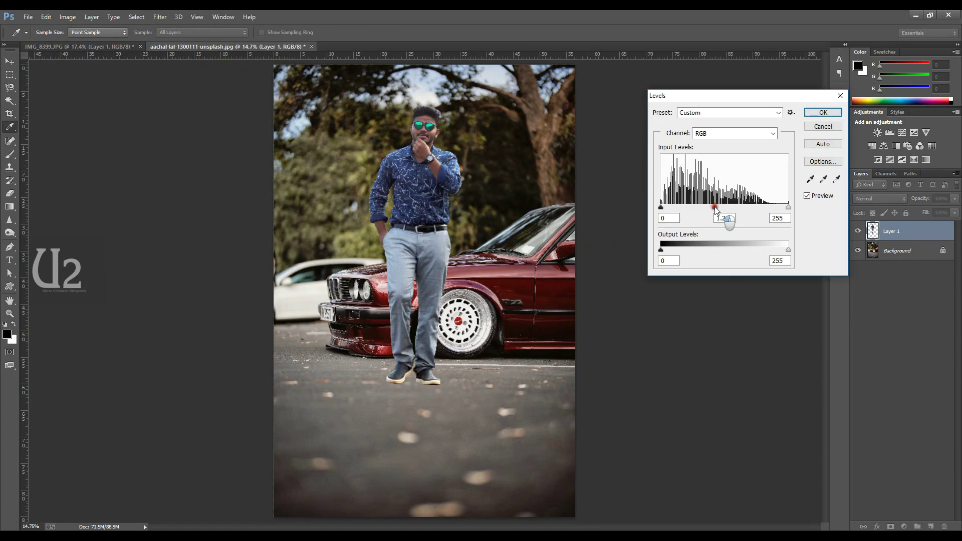
pyautogui.moveTo(787, 207); pyautogui.dragTo(781, 207)
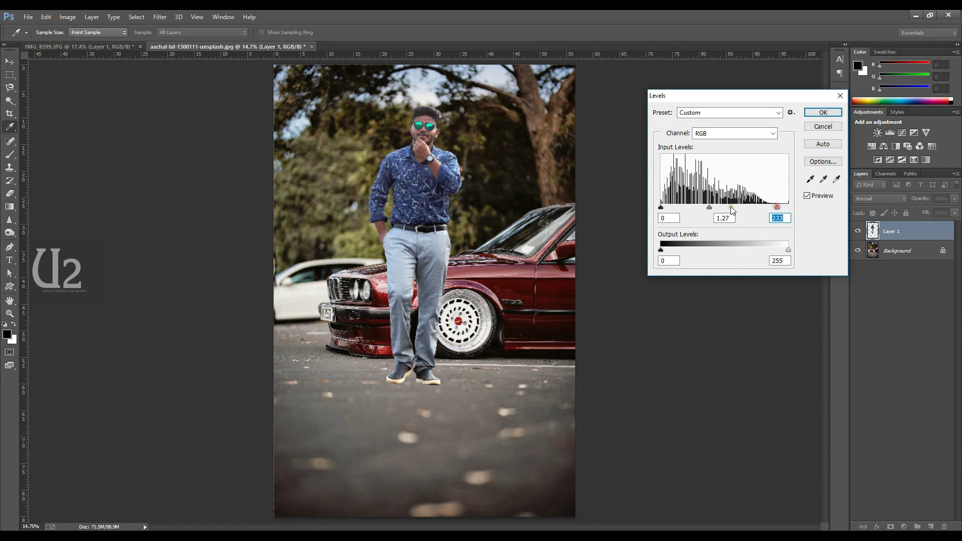
pyautogui.moveTo(661, 208); pyautogui.dragTo(669, 208)
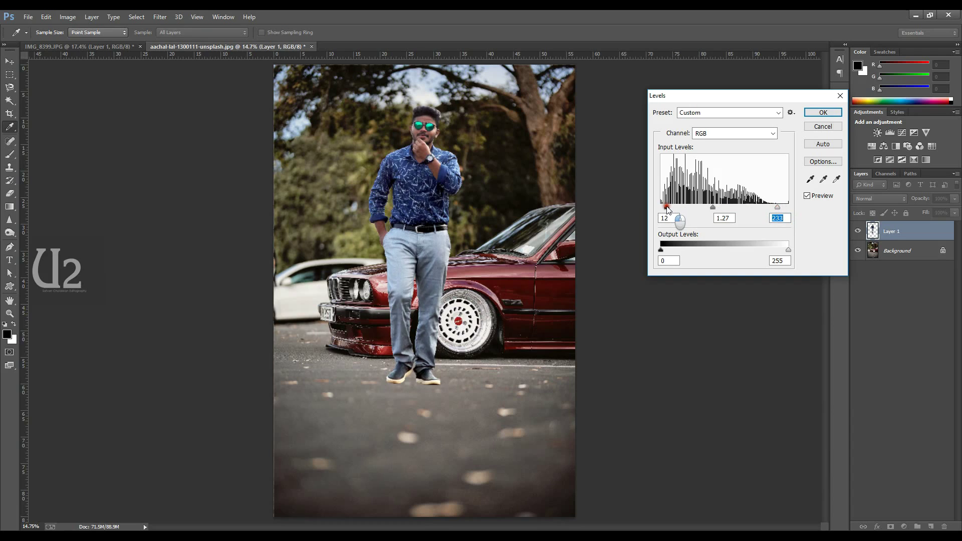
pyautogui.moveTo(667, 209); pyautogui.dragTo(668, 209)
pyautogui.moveTo(777, 208); pyautogui.dragTo(771, 208)
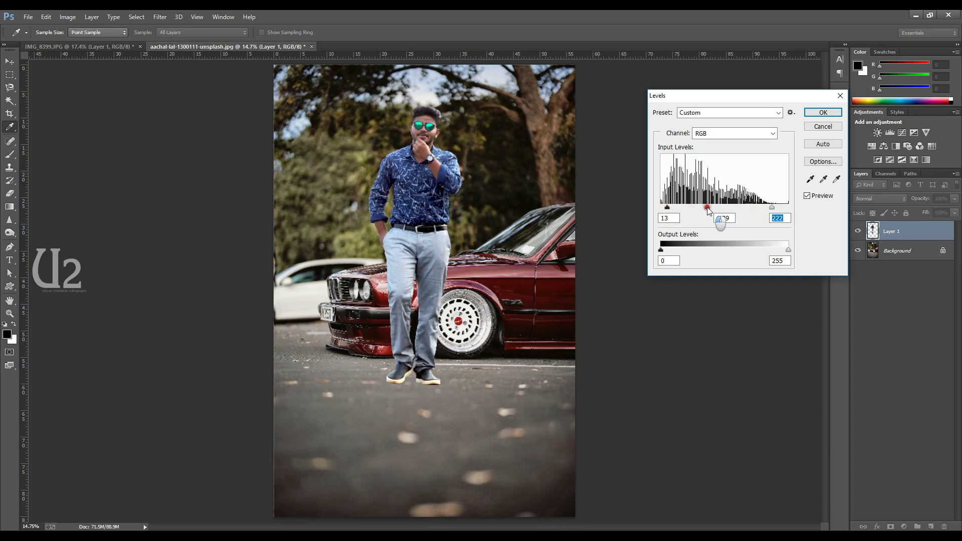
pyautogui.click(812, 115)
pyautogui.press('v')
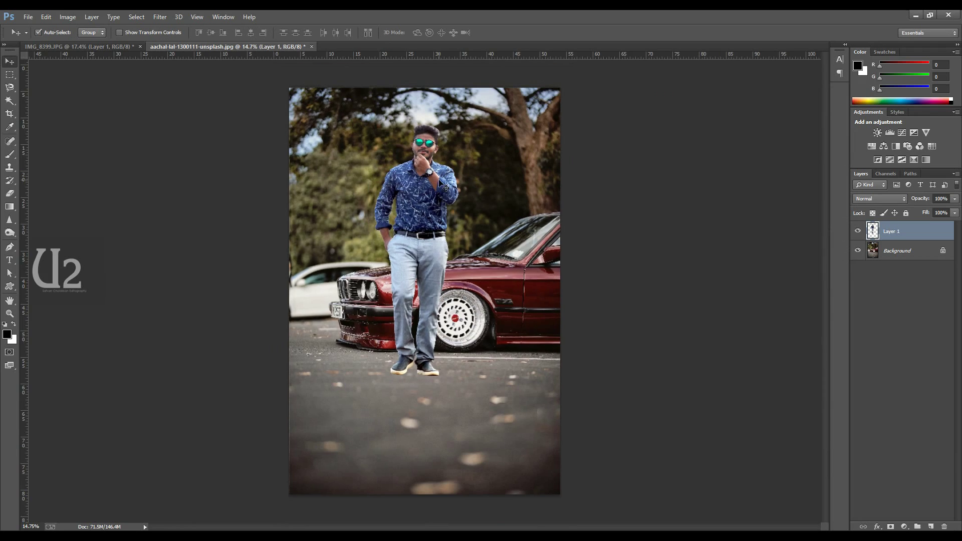
# Step: Extend the canvas upward above the photo with the Crop tool
pyautogui.hotkey('ctrl', '-')
pyautogui.click(506, 249)
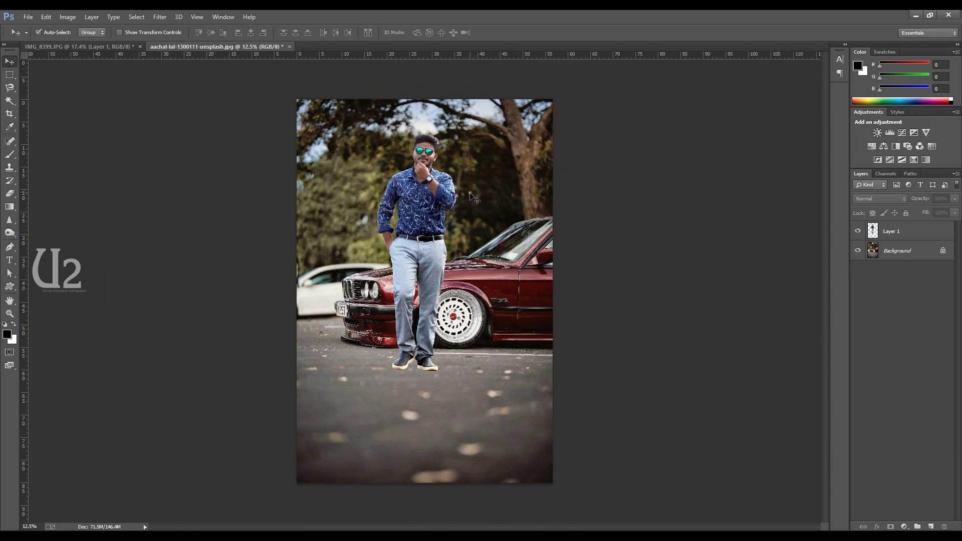
pyautogui.click(9, 114)
pyautogui.moveTo(425, 100); pyautogui.dragTo(425, 88)
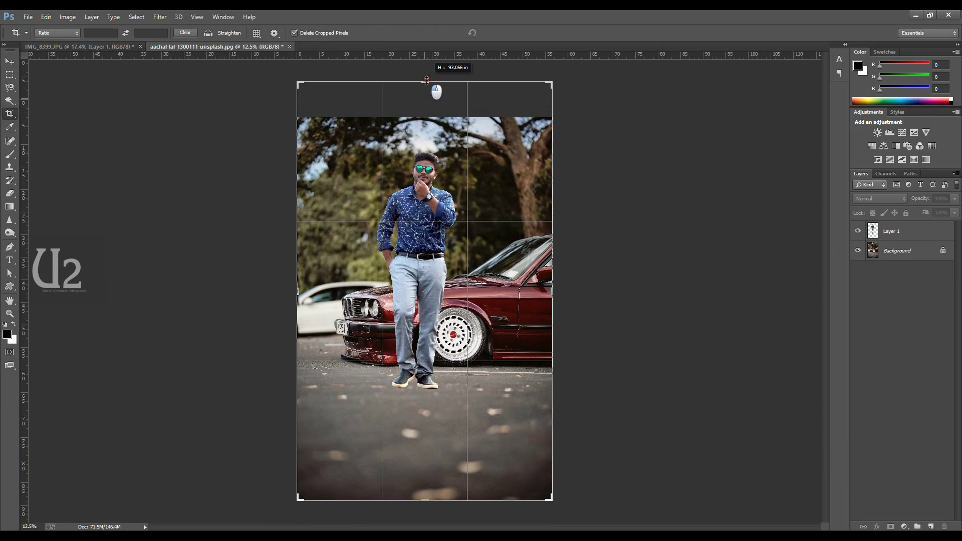
pyautogui.moveTo(425, 88); pyautogui.dragTo(426, 79)
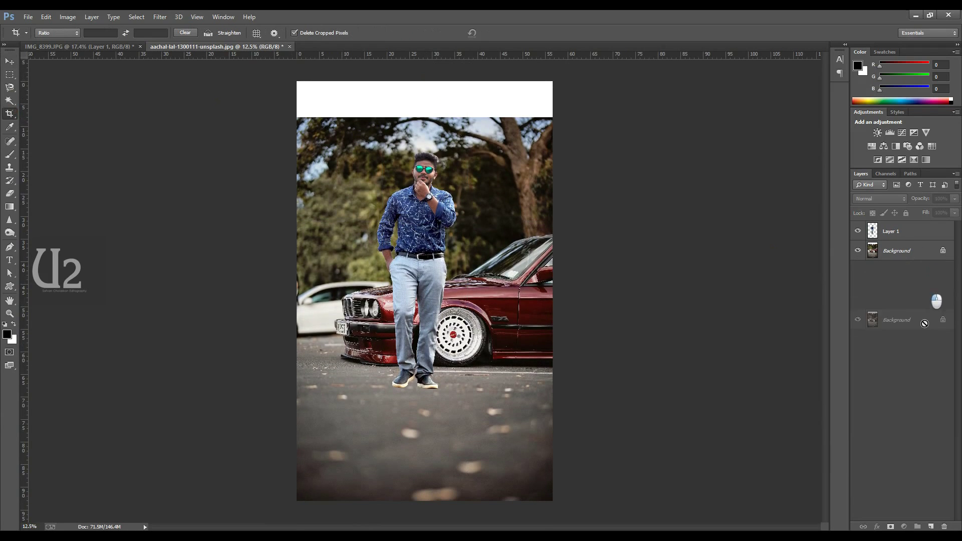
# Step: On a Background copy, stretch the selected treetops upward to fill the blank top strip
pyautogui.moveTo(920, 257); pyautogui.dragTo(930, 525)
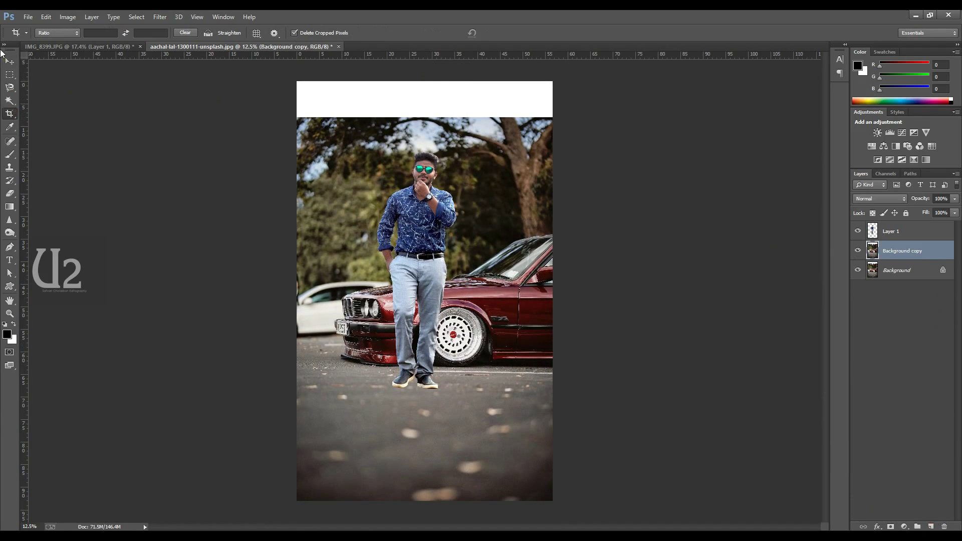
pyautogui.press('m')
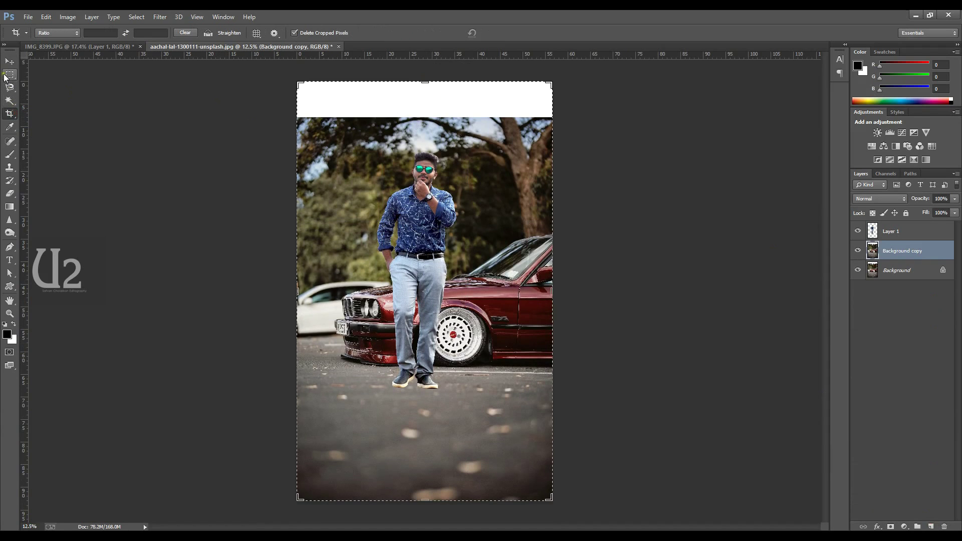
pyautogui.moveTo(295, 90); pyautogui.dragTo(567, 229)
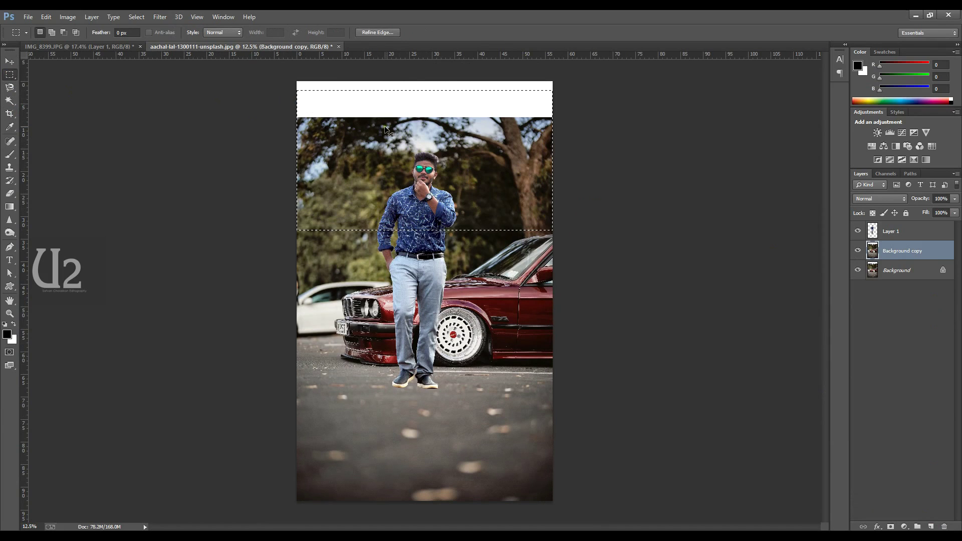
pyautogui.hotkey('ctrl', 't')
pyautogui.moveTo(423, 91); pyautogui.dragTo(429, 46)
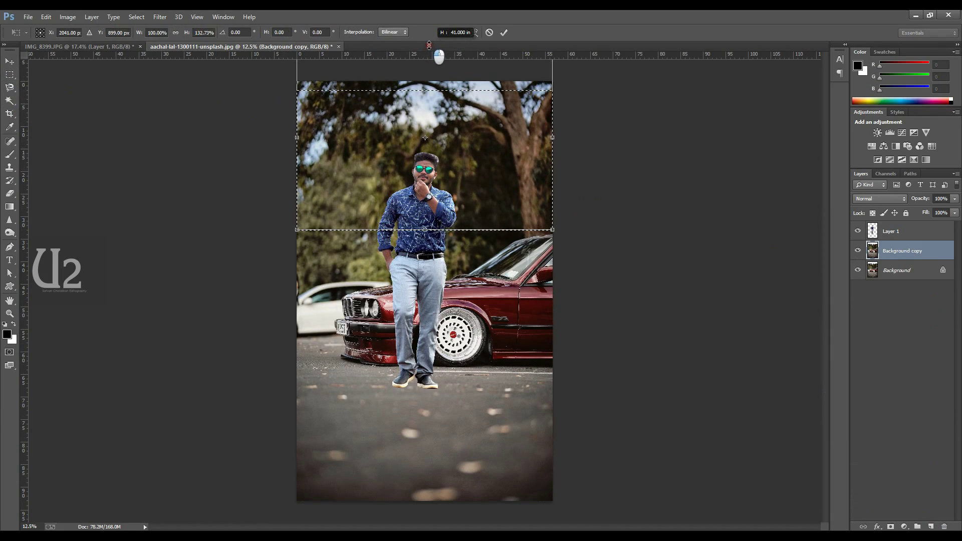
pyautogui.press('Return')
pyautogui.hotkey('ctrl', 'd')
# Step: Crop the bottom edge of the canvas shorter
pyautogui.click(10, 113)
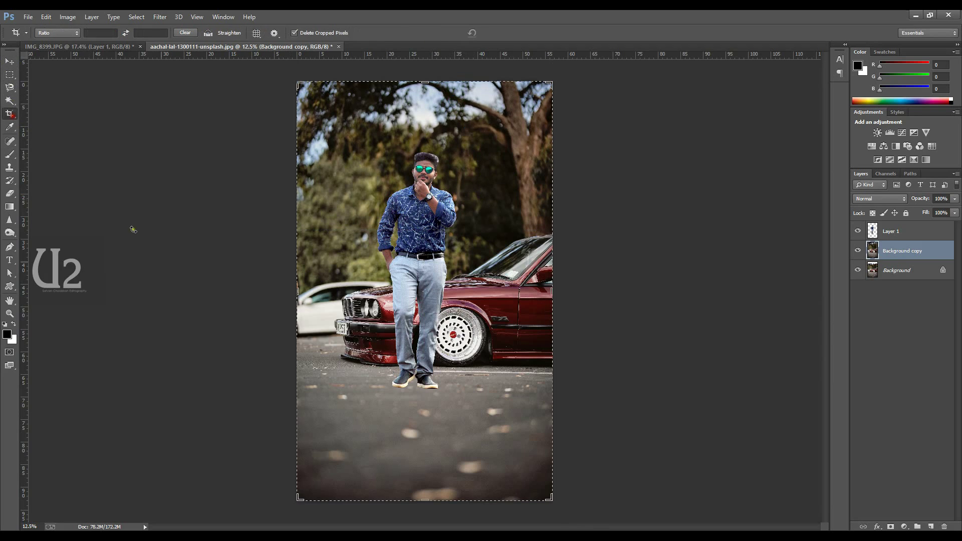
pyautogui.moveTo(431, 500); pyautogui.dragTo(430, 476)
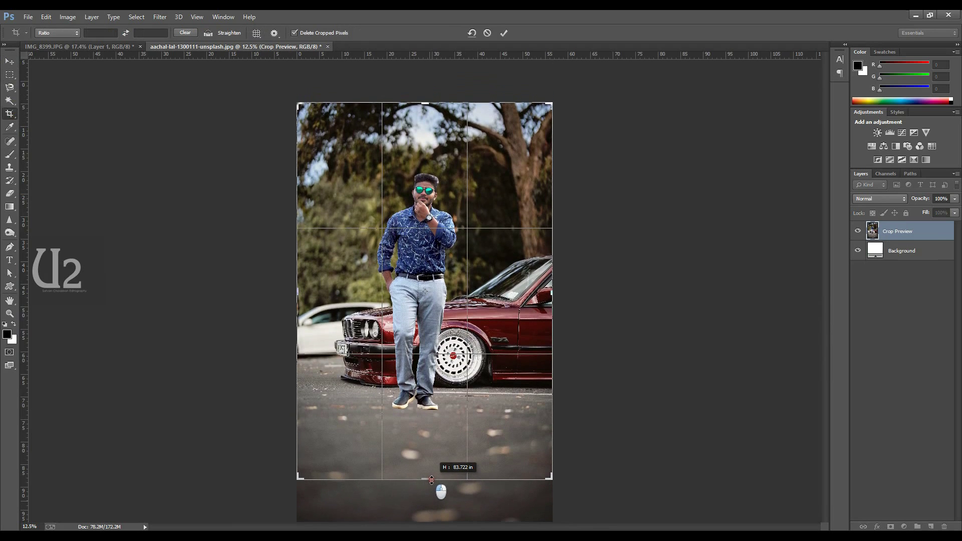
pyautogui.press('Return')
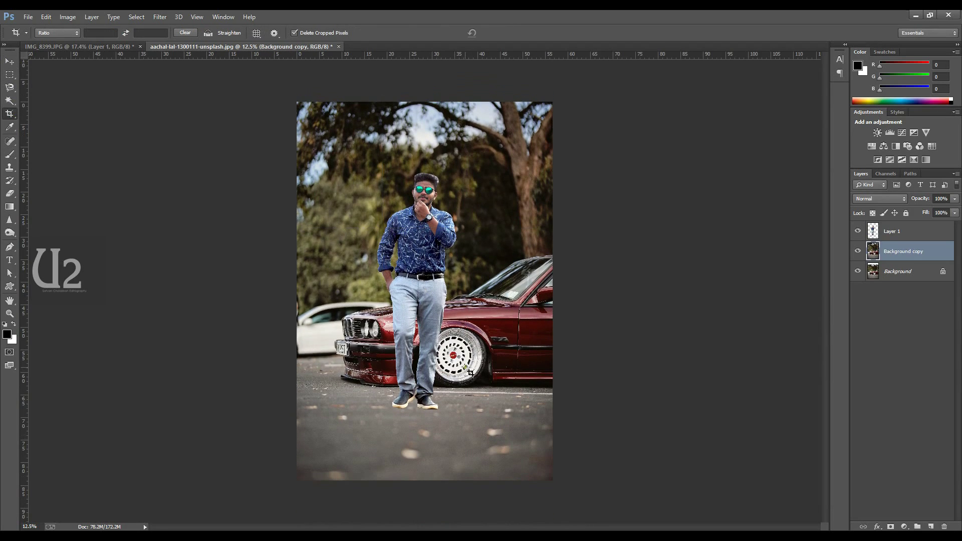
# Step: Flip the background copy horizontally and commit the transform
pyautogui.press('v')
pyautogui.hotkey('ctrl', 't')
pyautogui.rightClick(481, 158)
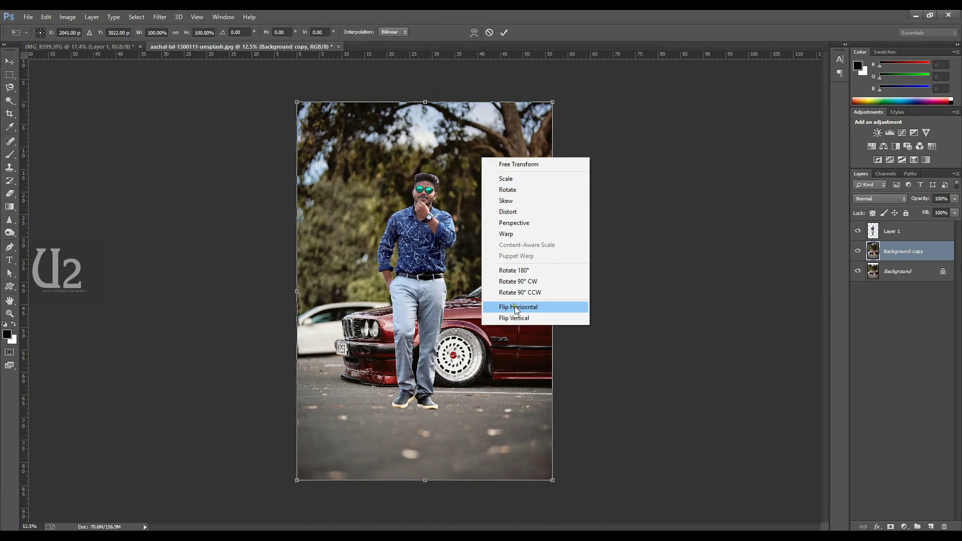
pyautogui.click(514, 307)
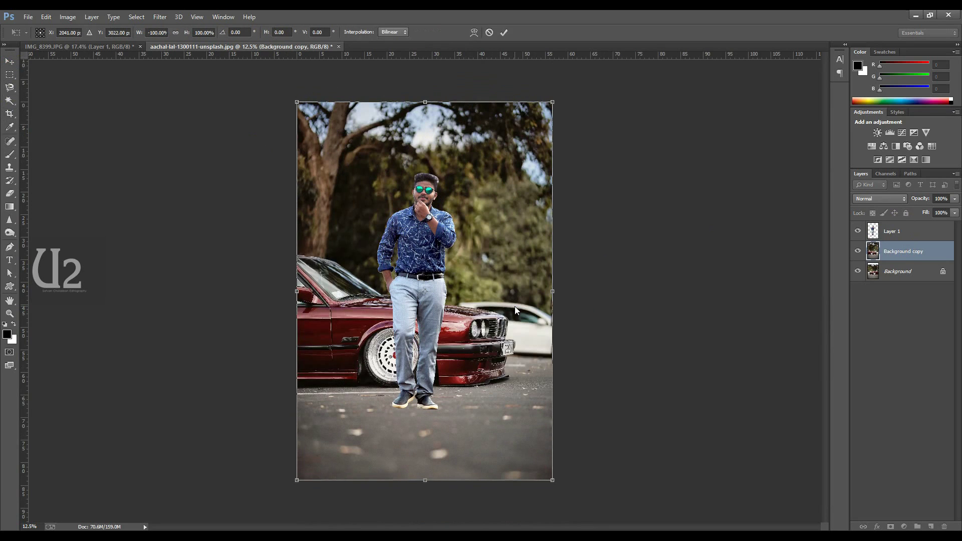
pyautogui.hotkey('ctrl', 'z')
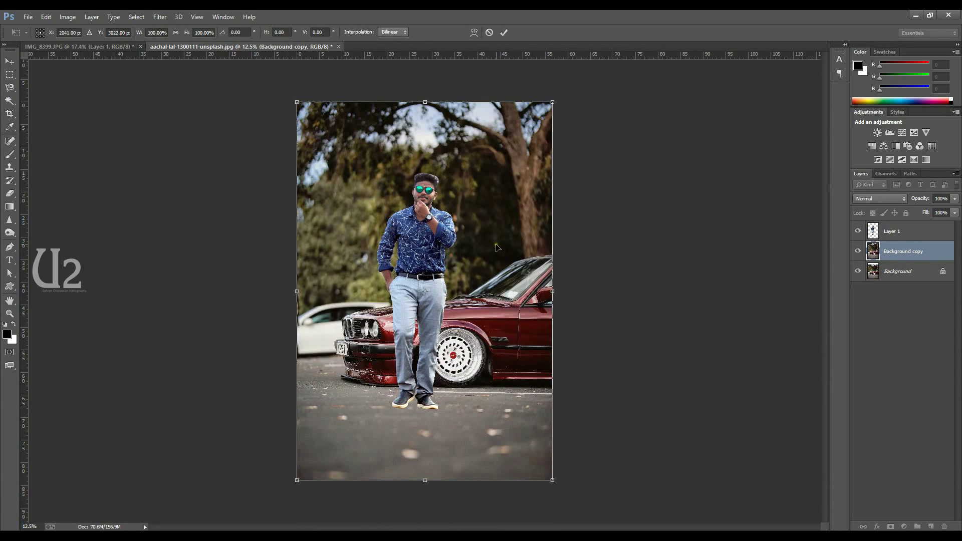
pyautogui.hotkey('ctrl', 'z')
pyautogui.press('Return')
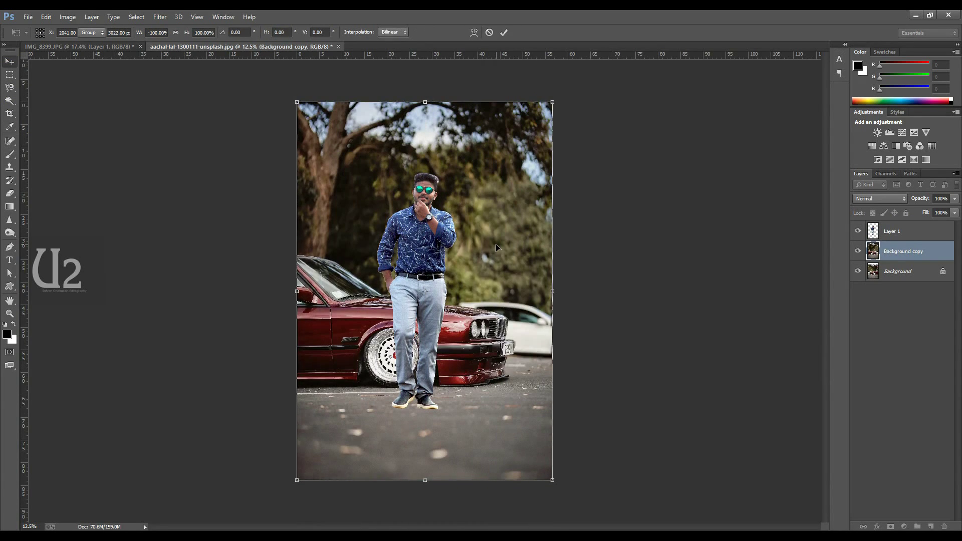
# Step: Shift the man right, then back left in front of the car
pyautogui.moveTo(434, 237)
pyautogui.mouseDown()
pyautogui.moveTo(493, 241)
pyautogui.moveTo(481, 228)
pyautogui.mouseUp()
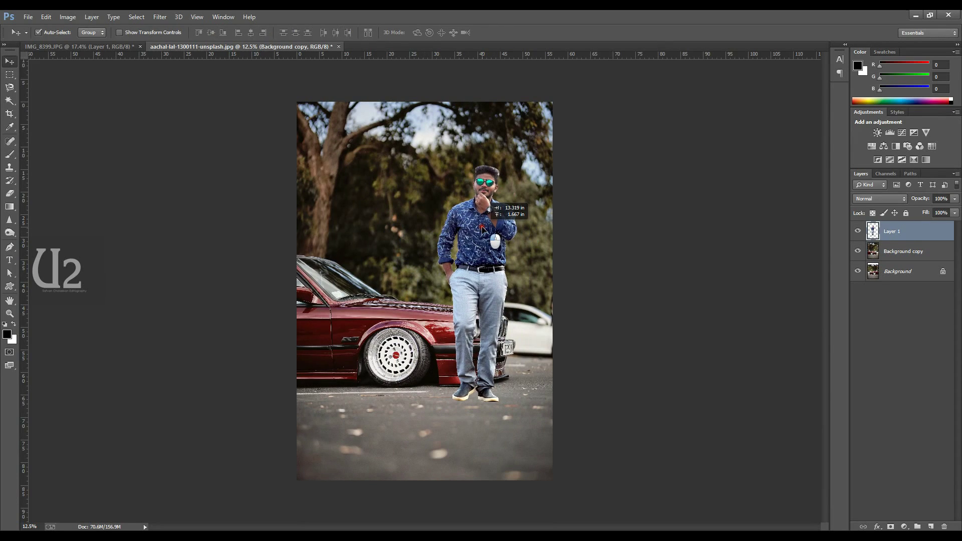
pyautogui.moveTo(480, 228); pyautogui.dragTo(499, 228)
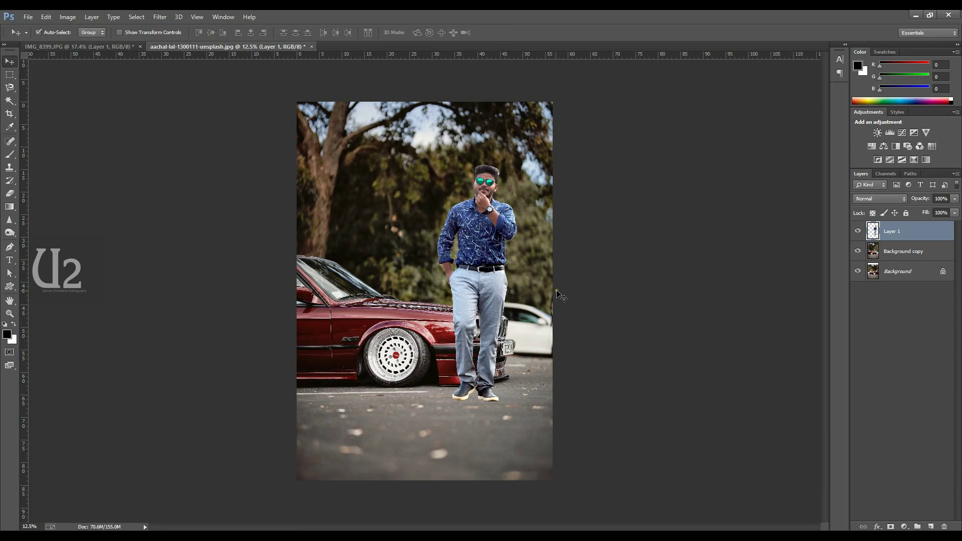
pyautogui.moveTo(487, 289); pyautogui.dragTo(489, 284)
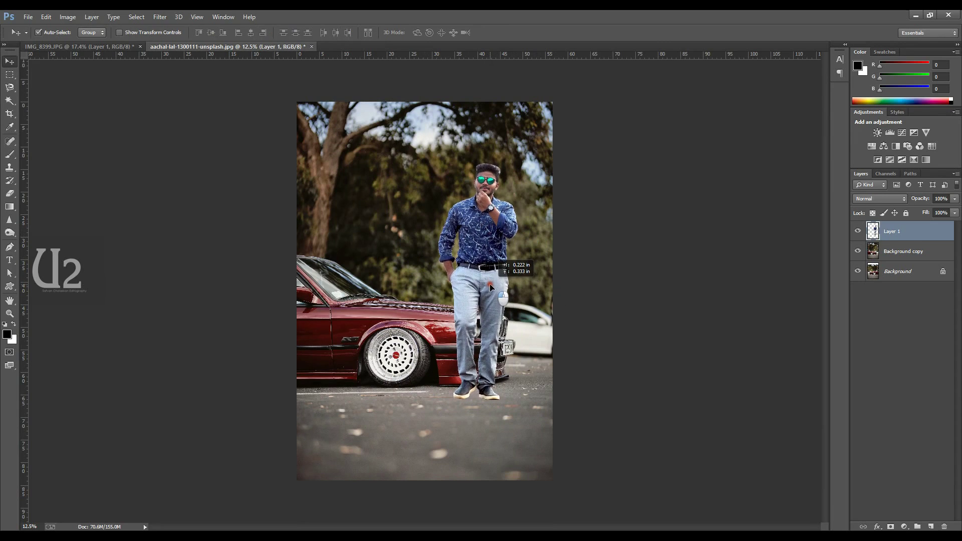
pyautogui.moveTo(489, 284); pyautogui.dragTo(449, 259)
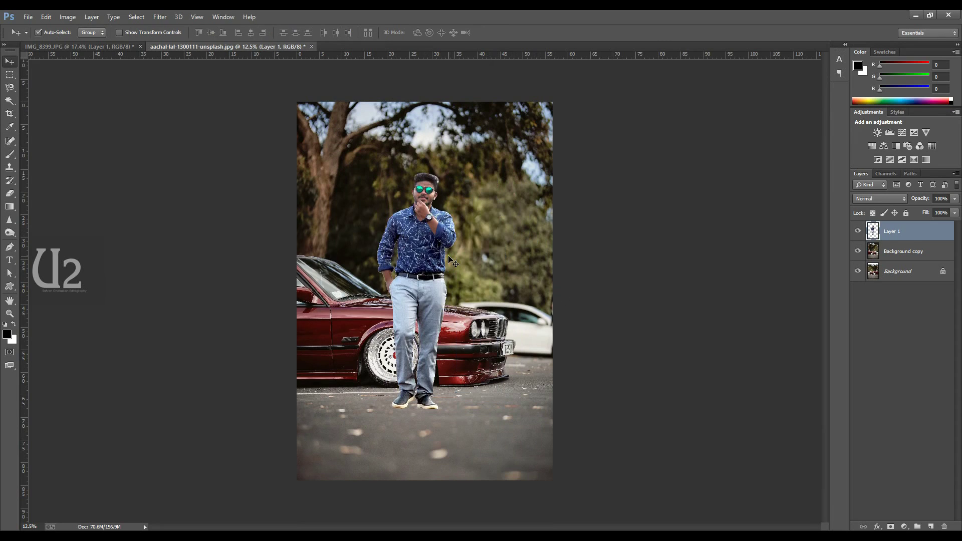
# Step: Flip the background copy again so the red car sits on the right
pyautogui.click(902, 251)
pyautogui.hotkey('ctrl', 't')
pyautogui.rightClick(441, 176)
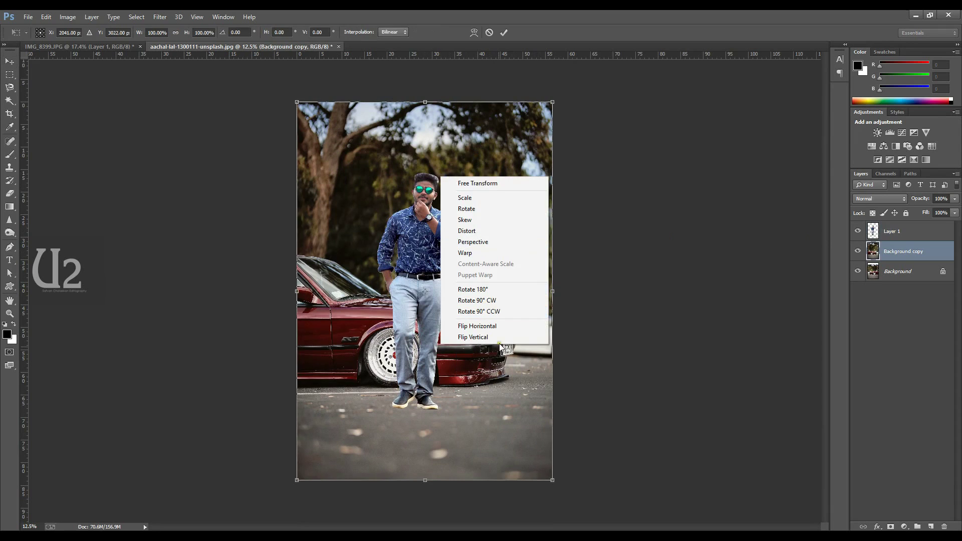
pyautogui.click(503, 328)
pyautogui.press('Return')
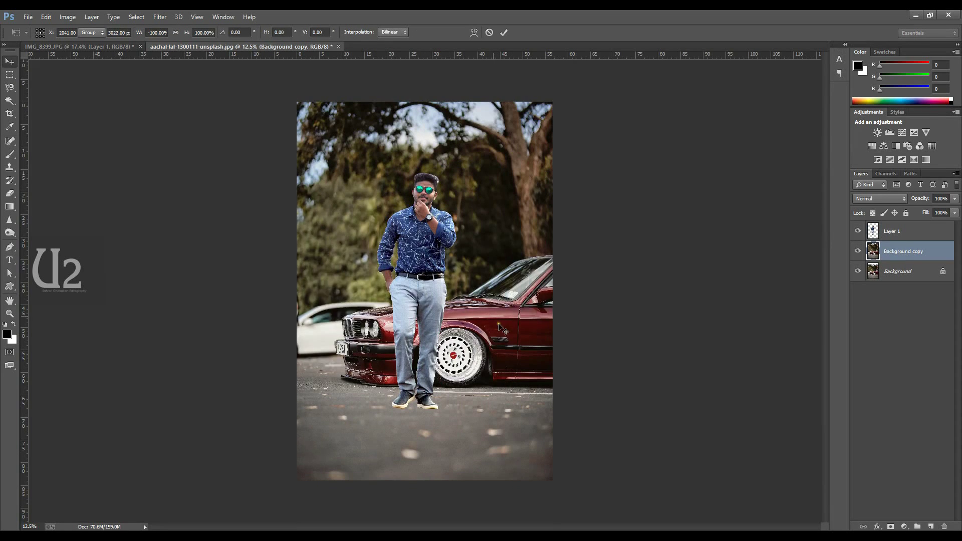
# Step: Position the man in front of the car's front end and zoom toward his feet
pyautogui.moveTo(416, 252)
pyautogui.mouseDown()
pyautogui.moveTo(376, 230)
pyautogui.moveTo(386, 230)
pyautogui.mouseUp()
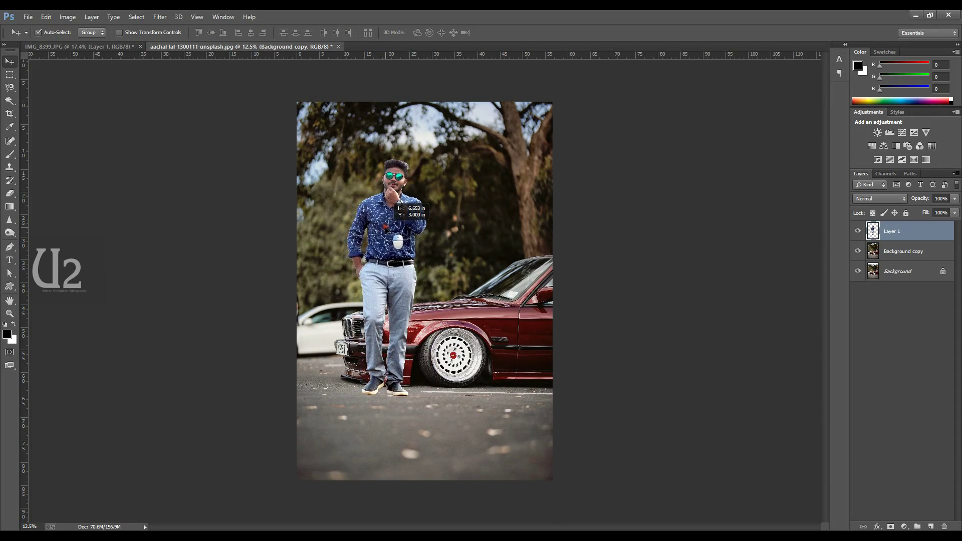
pyautogui.moveTo(385, 229); pyautogui.dragTo(390, 228)
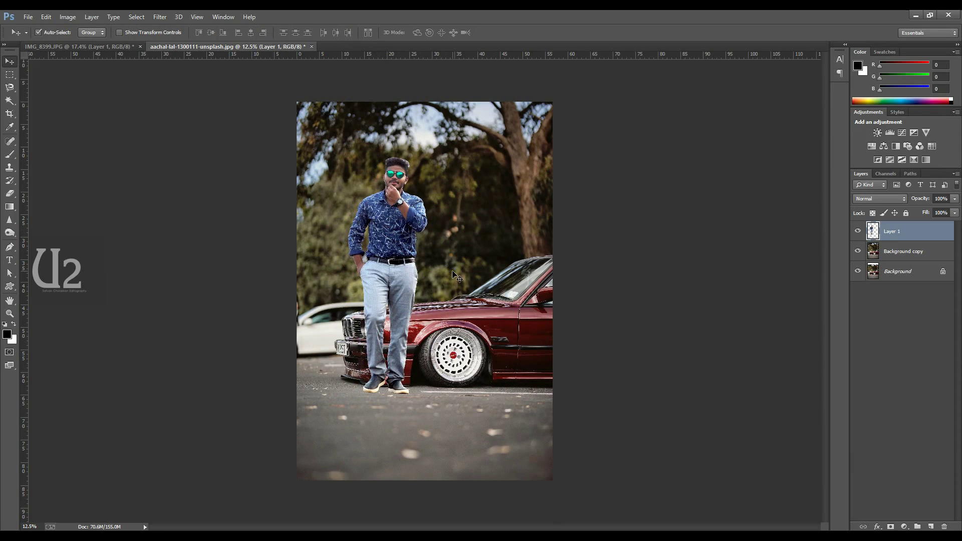
pyautogui.moveTo(366, 355)
pyautogui.mouseDown()
pyautogui.moveTo(415, 367)
pyautogui.moveTo(420, 414)
pyautogui.moveTo(436, 399)
pyautogui.moveTo(401, 417)
pyautogui.mouseUp()
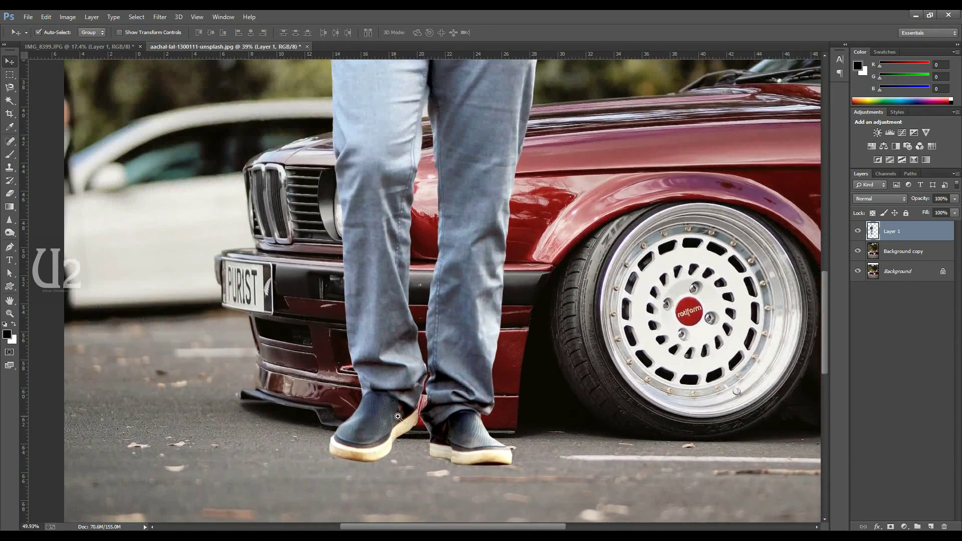
# Step: Add a new empty layer above Background copy and set a soft brush at 21% hardness
pyautogui.scroll(-2, 403, 456)
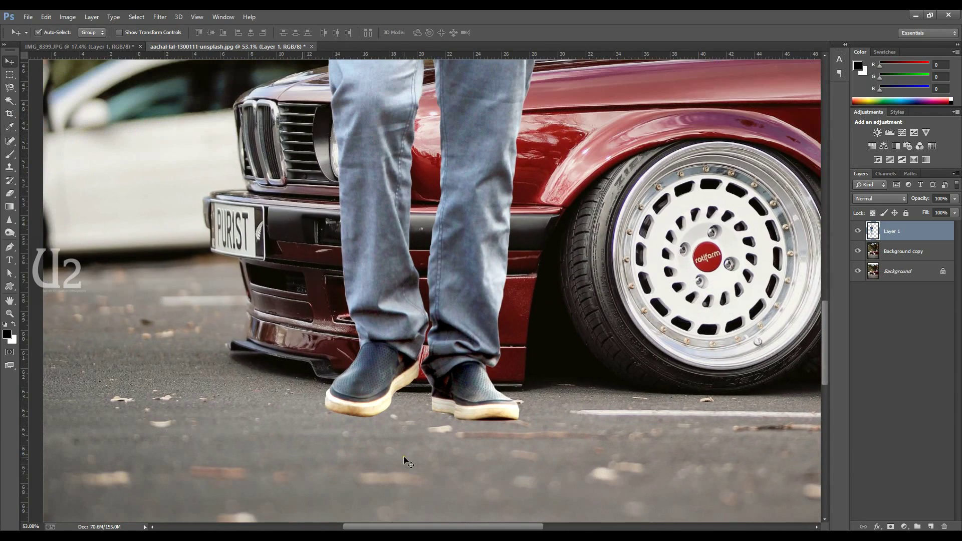
pyautogui.scroll(1, 404, 455)
pyautogui.scroll(-1, 403, 456)
pyautogui.scroll(-1, 404, 456)
pyautogui.click(908, 246)
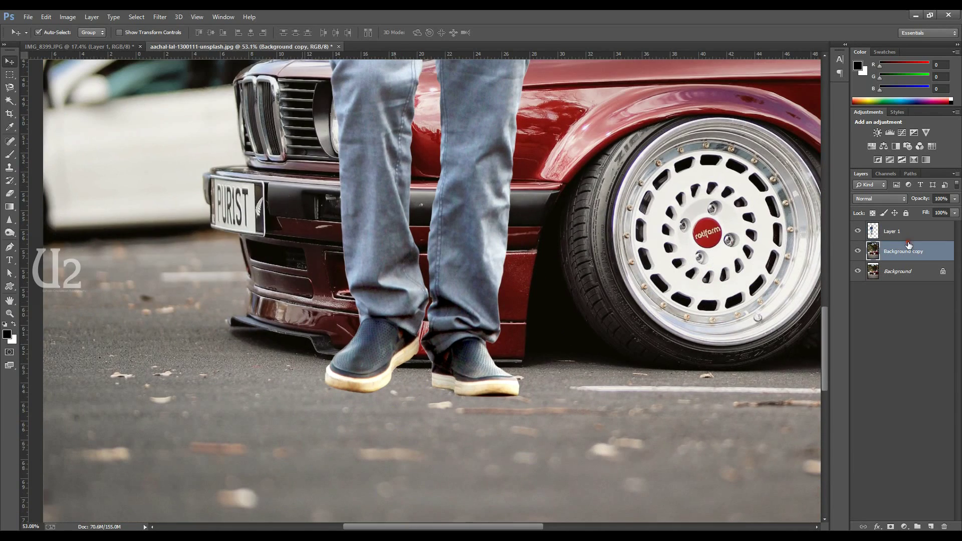
pyautogui.click(928, 525)
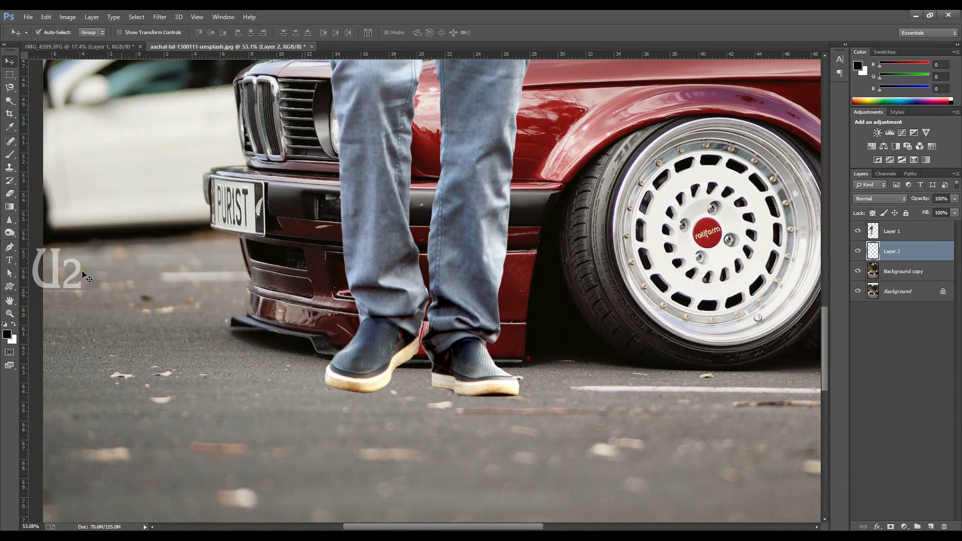
pyautogui.click(10, 156)
pyautogui.rightClick(485, 201)
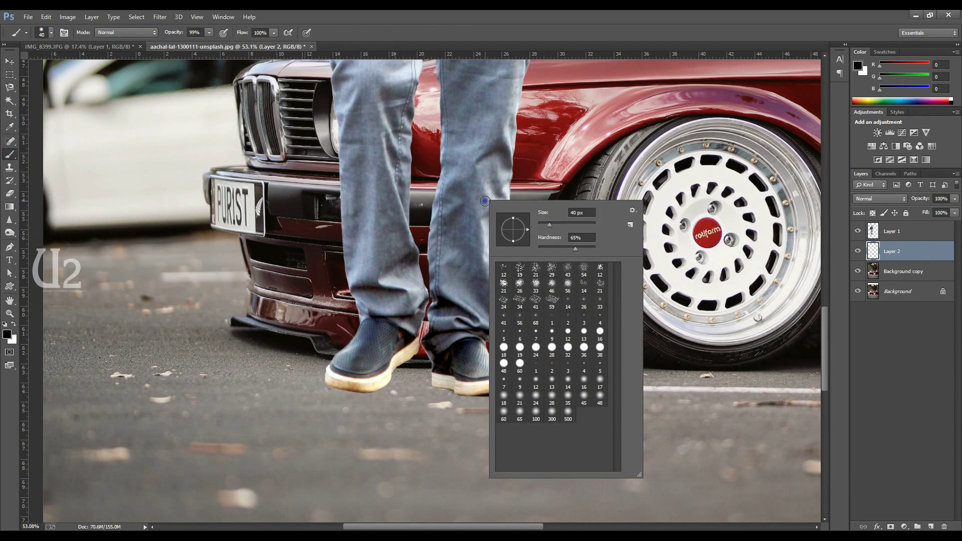
pyautogui.moveTo(568, 249); pyautogui.dragTo(552, 249)
pyautogui.click(370, 388)
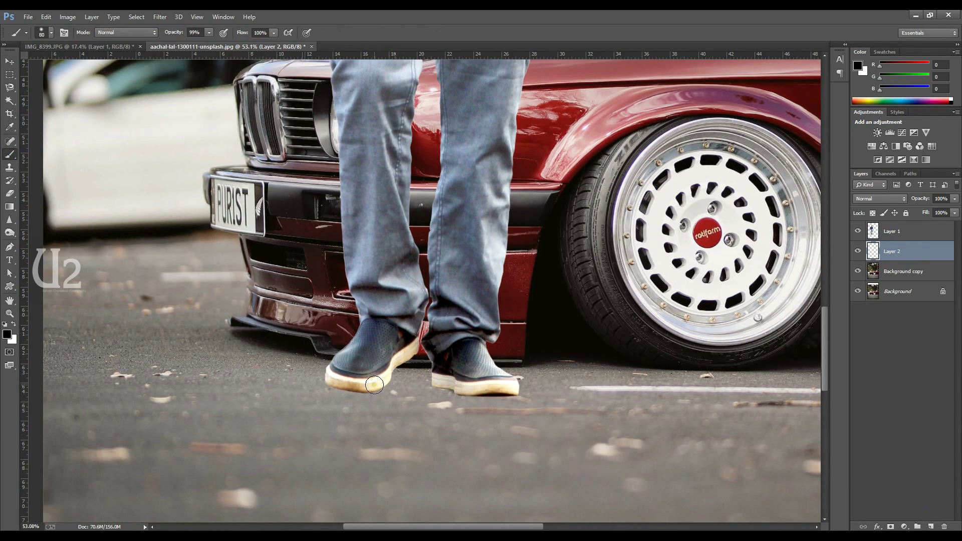
# Step: Paint soft black shadow strokes under the right and left shoes, redoing uneven strokes
pyautogui.moveTo(247, 379); pyautogui.dragTo(312, 379)
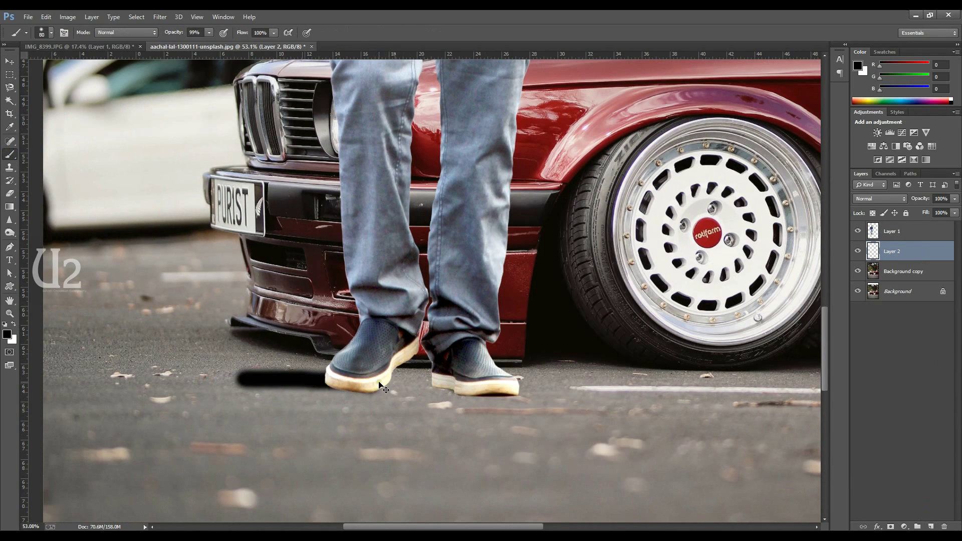
pyautogui.hotkey('ctrl', 'z')
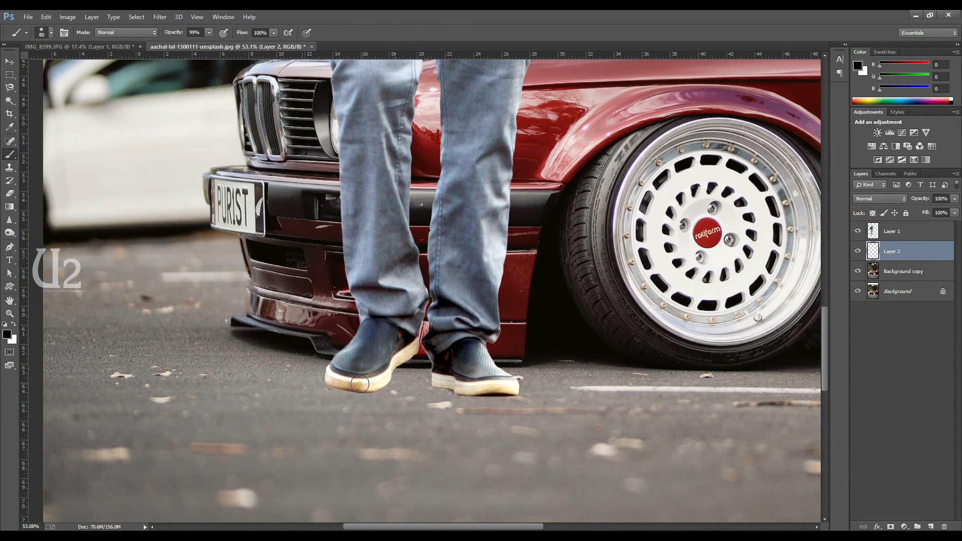
pyautogui.moveTo(520, 387); pyautogui.dragTo(853, 393)
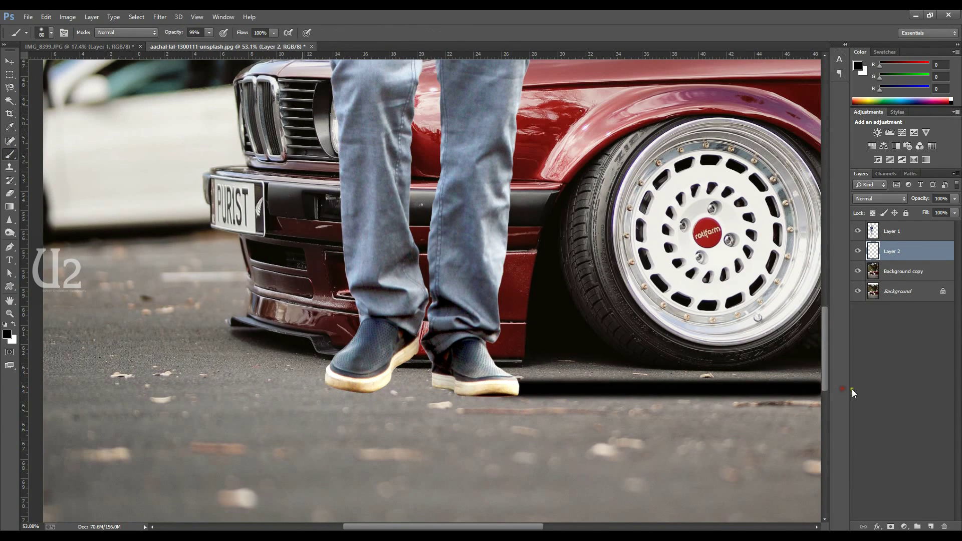
pyautogui.hotkey('ctrl', 'z')
pyautogui.moveTo(662, 381); pyautogui.dragTo(546, 367)
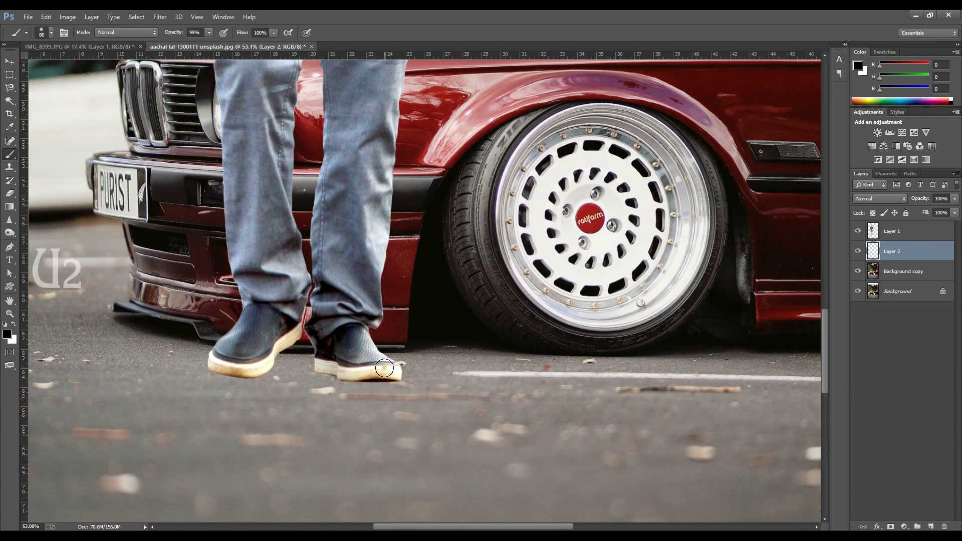
pyautogui.moveTo(384, 369); pyautogui.dragTo(640, 379)
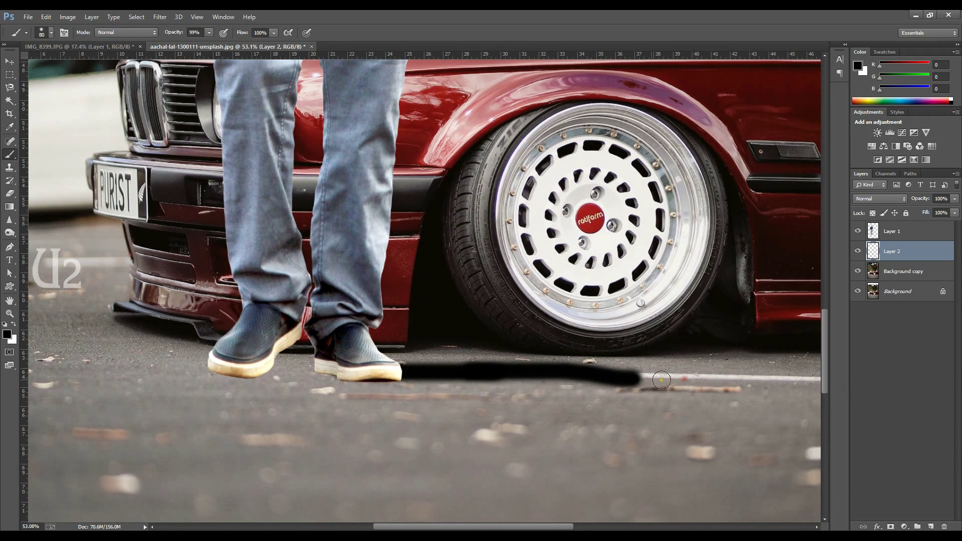
pyautogui.hotkey('ctrl', 'z')
pyautogui.moveTo(399, 371); pyautogui.dragTo(662, 374)
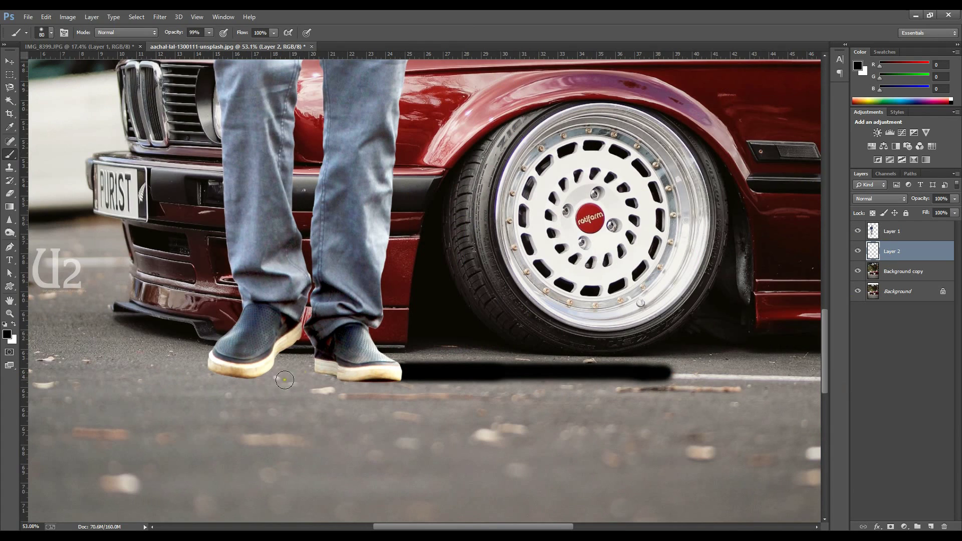
pyautogui.moveTo(243, 369); pyautogui.dragTo(306, 371)
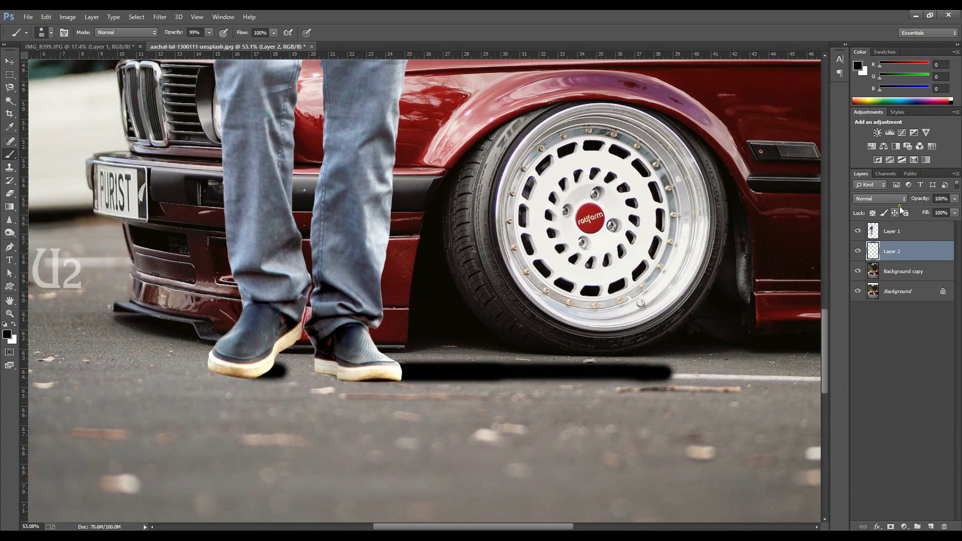
# Step: Drop the shadow layer to about 15% opacity and add faint strokes along the road line
pyautogui.moveTo(952, 200); pyautogui.dragTo(911, 212)
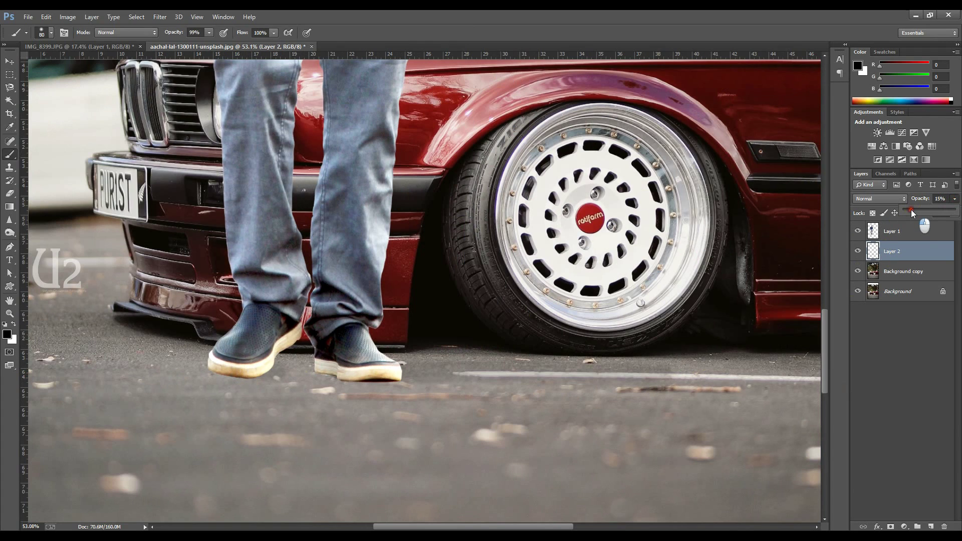
pyautogui.press('v')
pyautogui.hotkey('ctrl', '0')
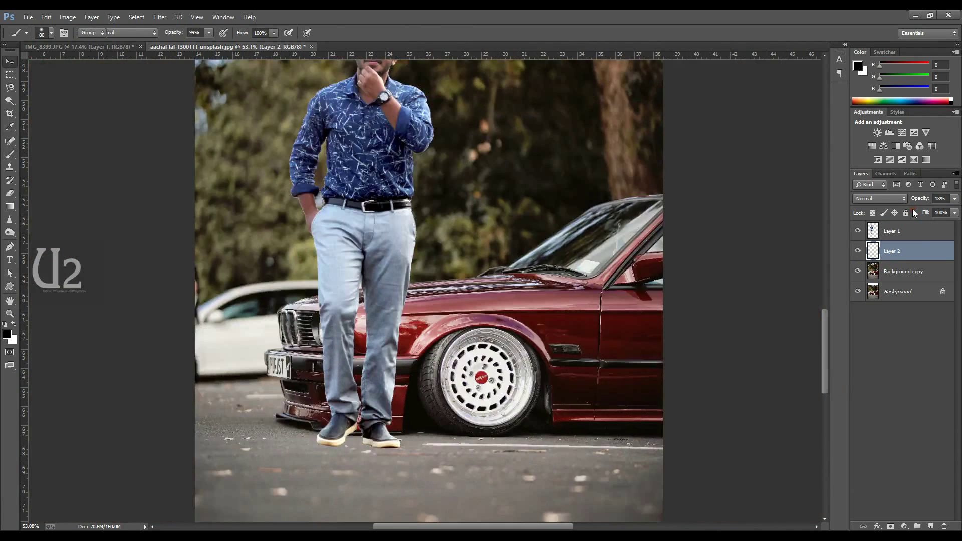
pyautogui.moveTo(410, 427); pyautogui.dragTo(442, 427)
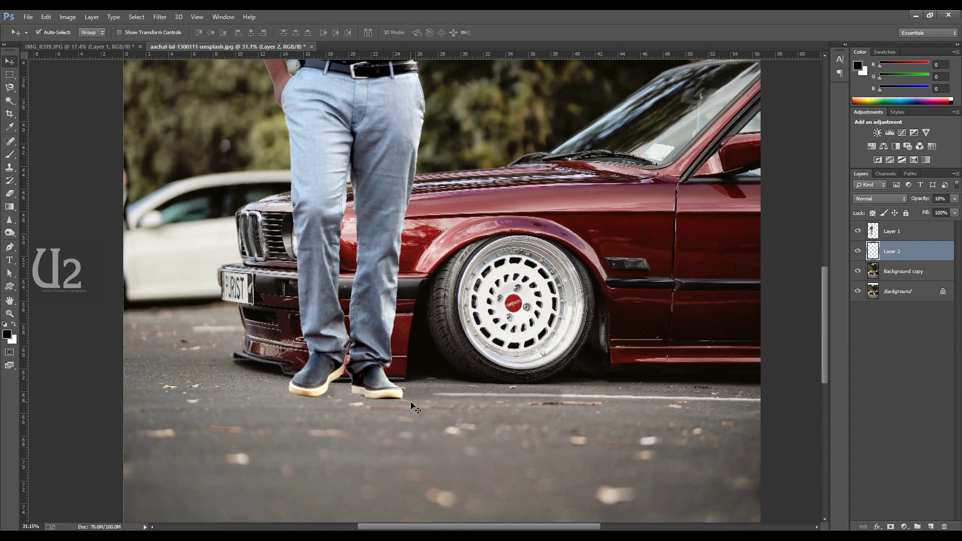
pyautogui.press('b')
pyautogui.moveTo(394, 392); pyautogui.dragTo(610, 396)
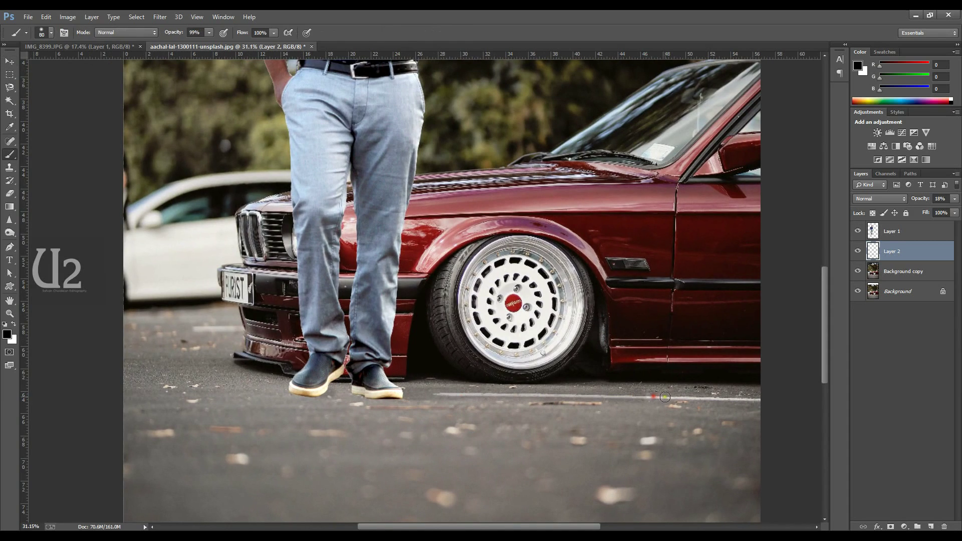
pyautogui.moveTo(610, 395); pyautogui.dragTo(737, 392)
pyautogui.moveTo(314, 390); pyautogui.dragTo(331, 390)
# Step: Add another new layer and set up a harder brush at size 60
pyautogui.scroll(3, 423, 406)
pyautogui.click(930, 527)
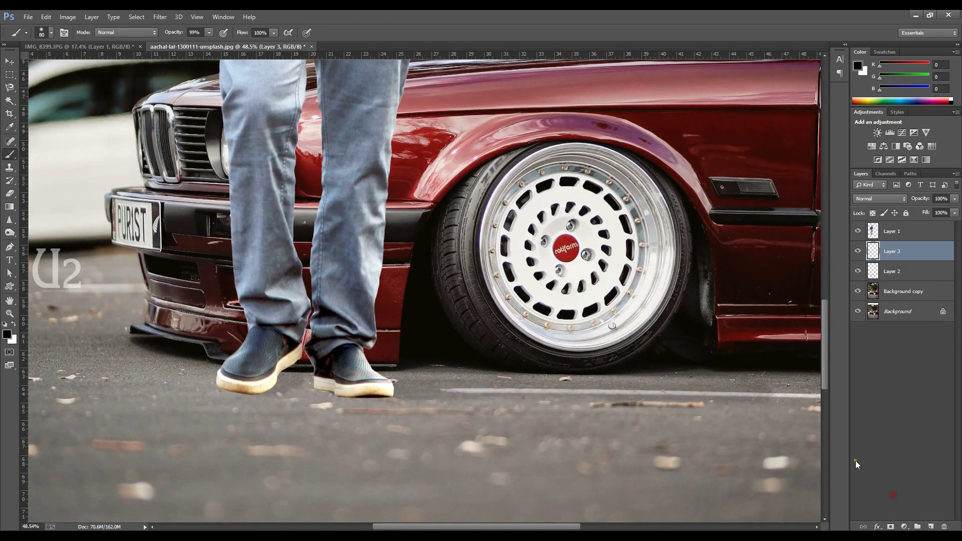
pyautogui.scroll(1, 355, 392)
pyautogui.rightClick(464, 267)
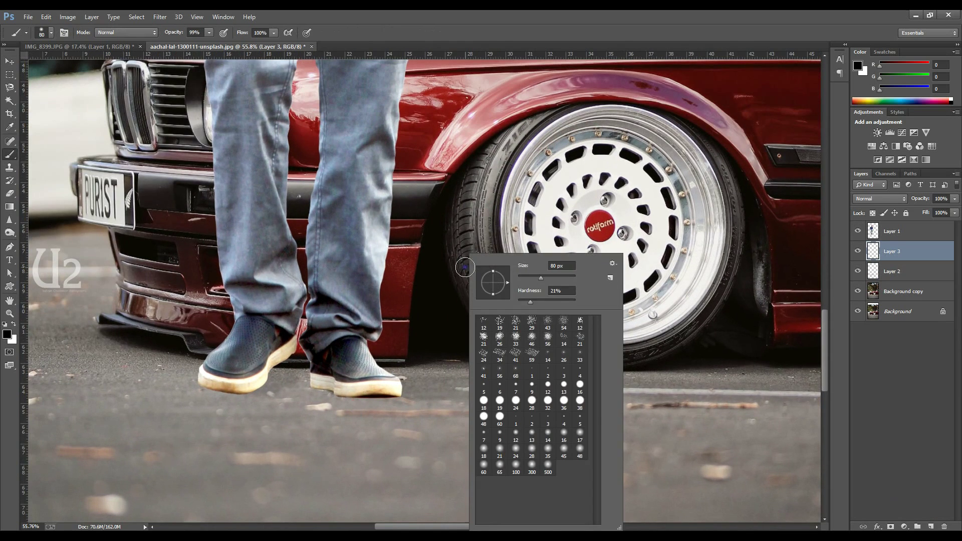
pyautogui.moveTo(545, 300); pyautogui.dragTo(550, 301)
pyautogui.press('Return')
pyautogui.press('[')
pyautogui.press('[')
# Step: Paint dark contact shadows under the left sole and the right shoe
pyautogui.moveTo(239, 390); pyautogui.dragTo(268, 390)
pyautogui.hotkey('ctrl', 'z')
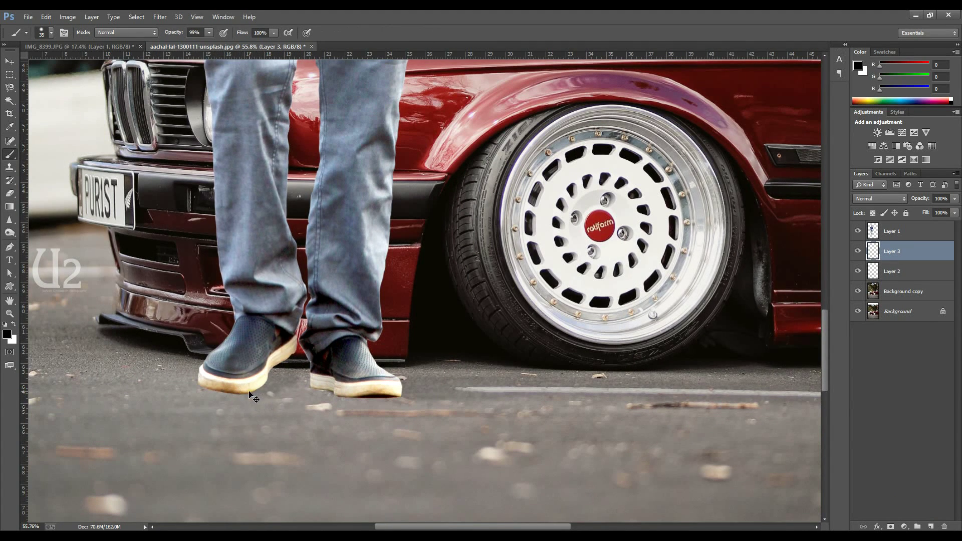
pyautogui.click(253, 390)
pyautogui.moveTo(253, 390); pyautogui.dragTo(271, 389)
pyautogui.moveTo(392, 394)
pyautogui.mouseDown()
pyautogui.moveTo(457, 394)
pyautogui.moveTo(404, 386)
pyautogui.mouseUp()
pyautogui.hotkey('ctrl', 'z')
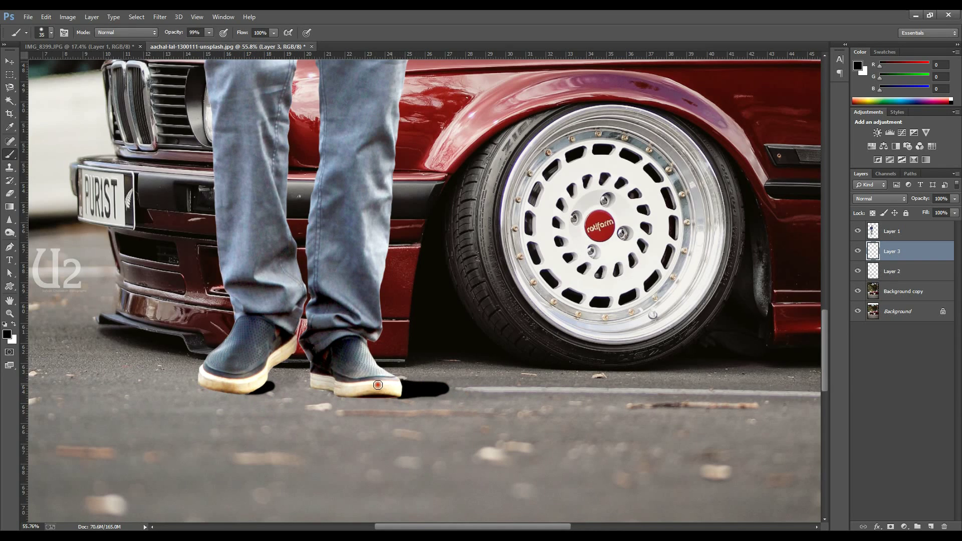
# Step: Fade Layer 3 to about 15% opacity, then take the Eraser and resize its brush
pyautogui.click(954, 198)
pyautogui.moveTo(954, 210); pyautogui.dragTo(910, 209)
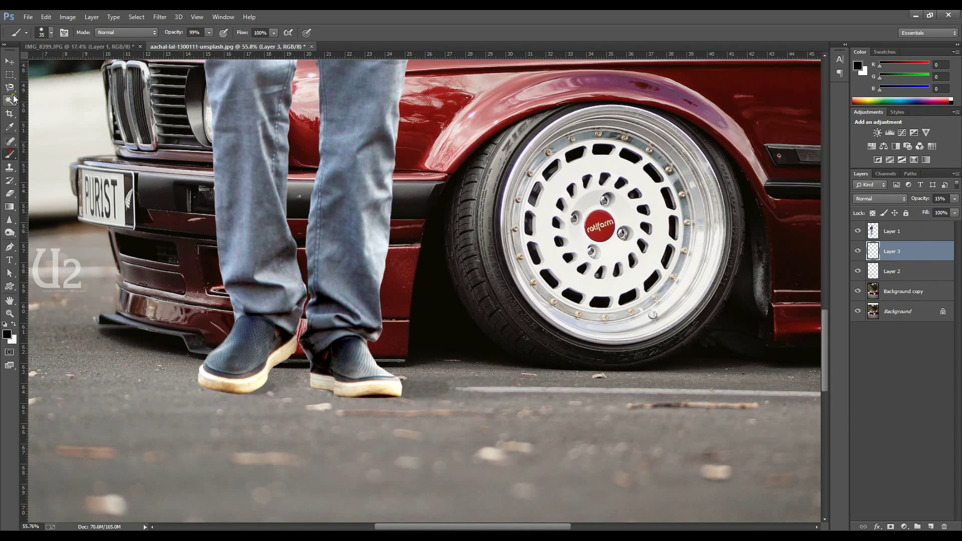
pyautogui.click(9, 193)
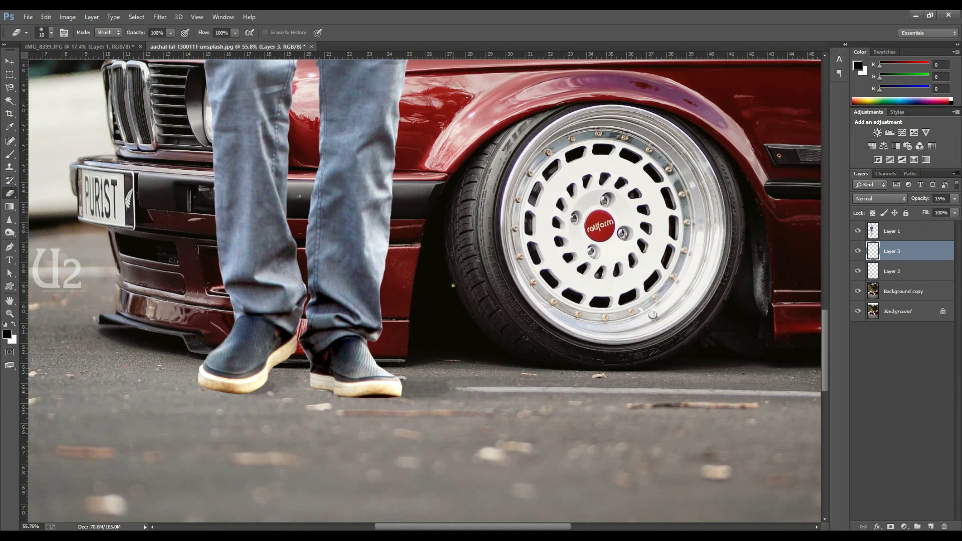
pyautogui.press(']')
pyautogui.press(']')
pyautogui.press(']')
pyautogui.rightClick(466, 184)
pyautogui.press('[')
pyautogui.press('[')
pyautogui.press('Return')
pyautogui.press('[')
pyautogui.press('[')
pyautogui.press('[')
pyautogui.press('[')
pyautogui.press('[')
# Step: Shift the person slightly and nudge him down so the shoes rest on the pavement
pyautogui.press('v')
pyautogui.hotkey('ctrl', '0')
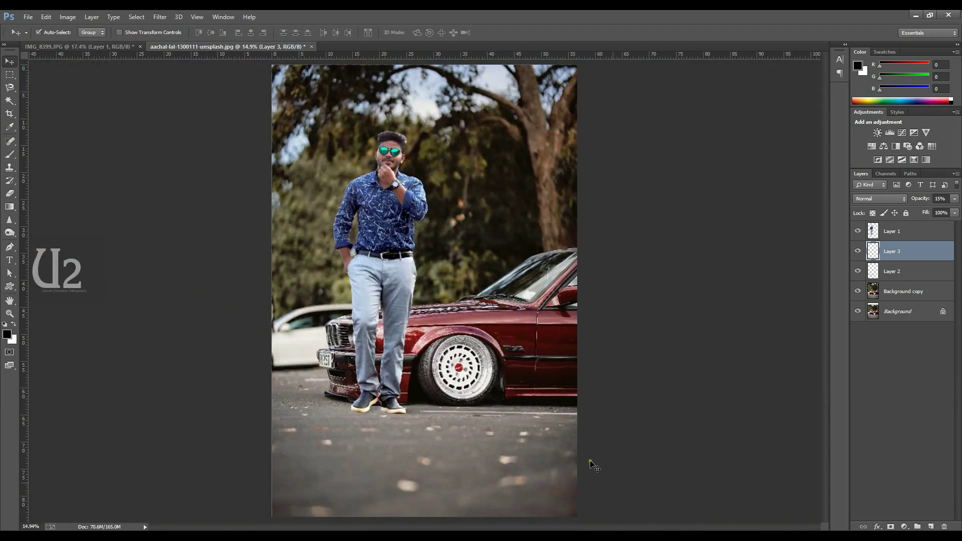
pyautogui.press('e')
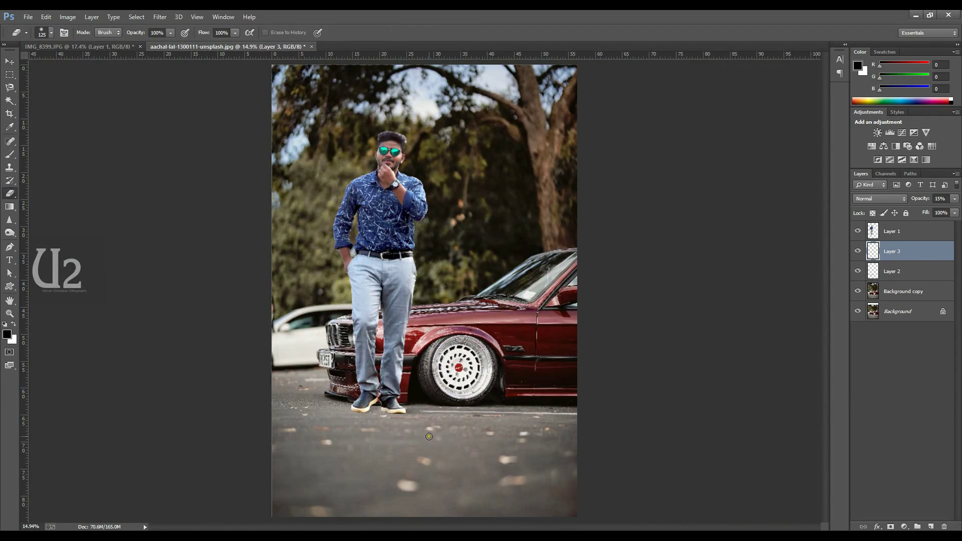
pyautogui.press('v')
pyautogui.keyDown('alt'); pyautogui.scroll(2, 426, 430); pyautogui.keyUp('alt')
pyautogui.keyDown('alt'); pyautogui.scroll(2, 419, 415); pyautogui.keyUp('alt')
pyautogui.keyDown('alt'); pyautogui.scroll(2, 411, 398); pyautogui.keyUp('alt')
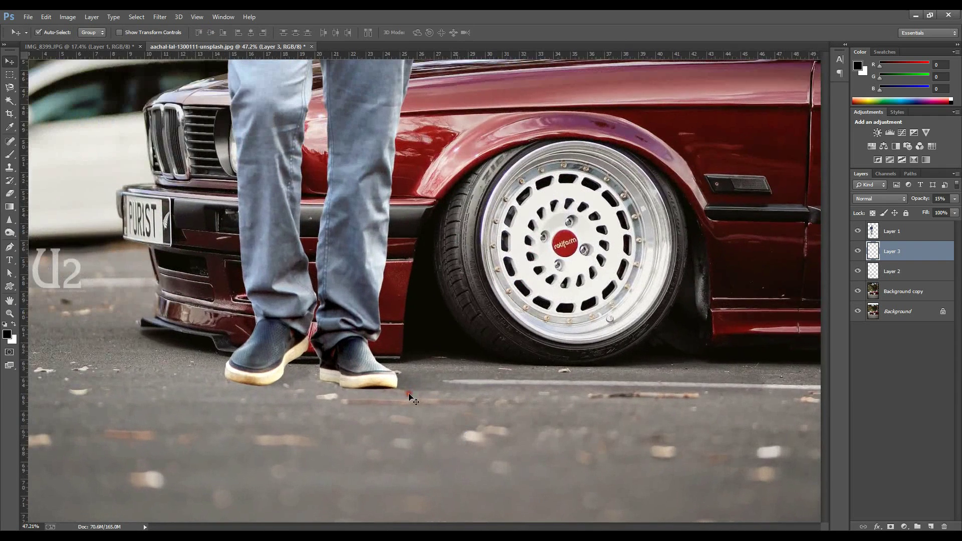
pyautogui.moveTo(371, 379); pyautogui.dragTo(376, 377)
pyautogui.press('Down')
pyautogui.press('Down')
pyautogui.press('Down')
pyautogui.press('Down')
pyautogui.press('Down')
pyautogui.press('Down')
pyautogui.press('Down')
pyautogui.press('Down')
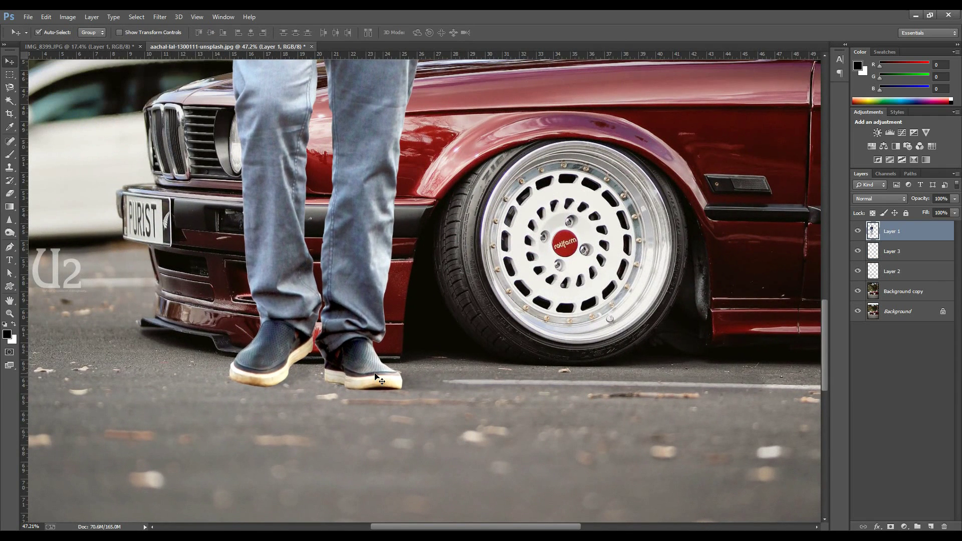
pyautogui.press('Up')
pyautogui.press('Up')
pyautogui.press('Down')
pyautogui.press('Down')
pyautogui.press('Down')
pyautogui.scroll(3, 377, 378)
pyautogui.scroll(3, 386, 410)
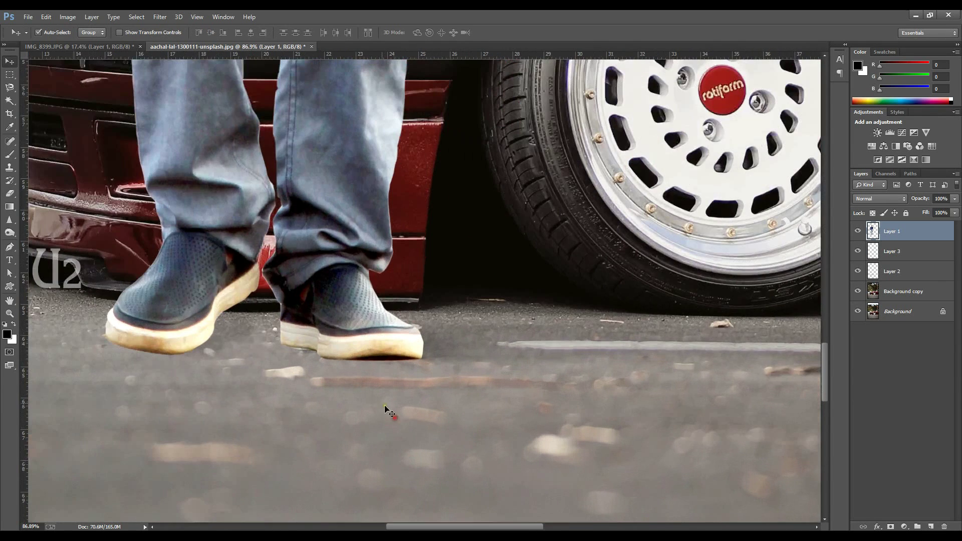
# Step: Erase along the bottom edges of both shoe soles with a smaller eraser
pyautogui.press('e')
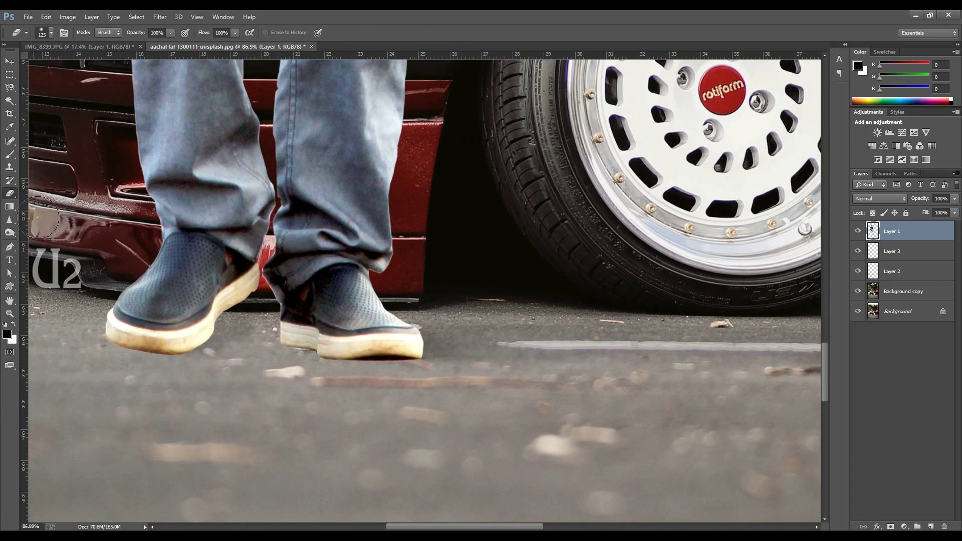
pyautogui.press('[')
pyautogui.press('[')
pyautogui.press('[')
pyautogui.moveTo(303, 352); pyautogui.dragTo(354, 362)
pyautogui.moveTo(419, 363); pyautogui.dragTo(416, 362)
pyautogui.moveTo(139, 355); pyautogui.dragTo(170, 358)
pyautogui.press('v')
pyautogui.hotkey('ctrl', '0')
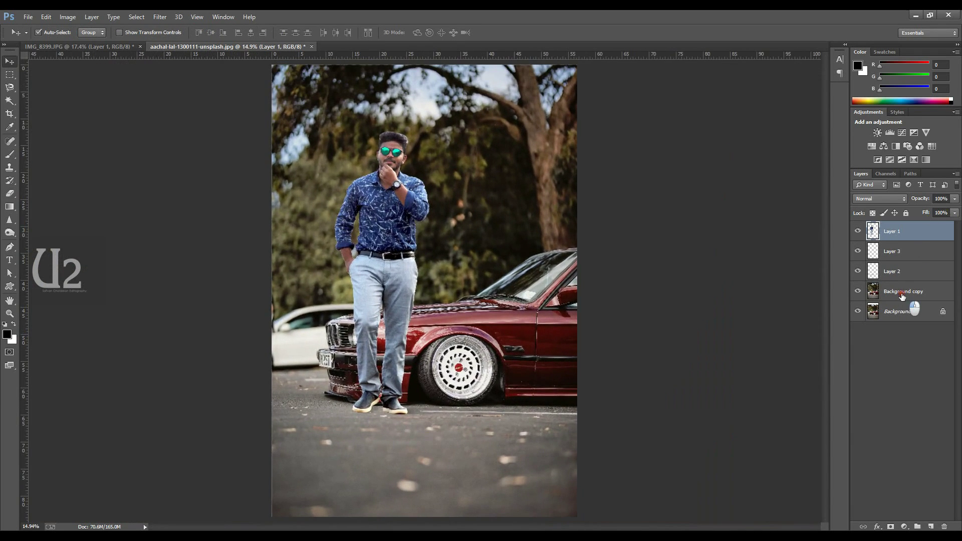
pyautogui.click(901, 294)
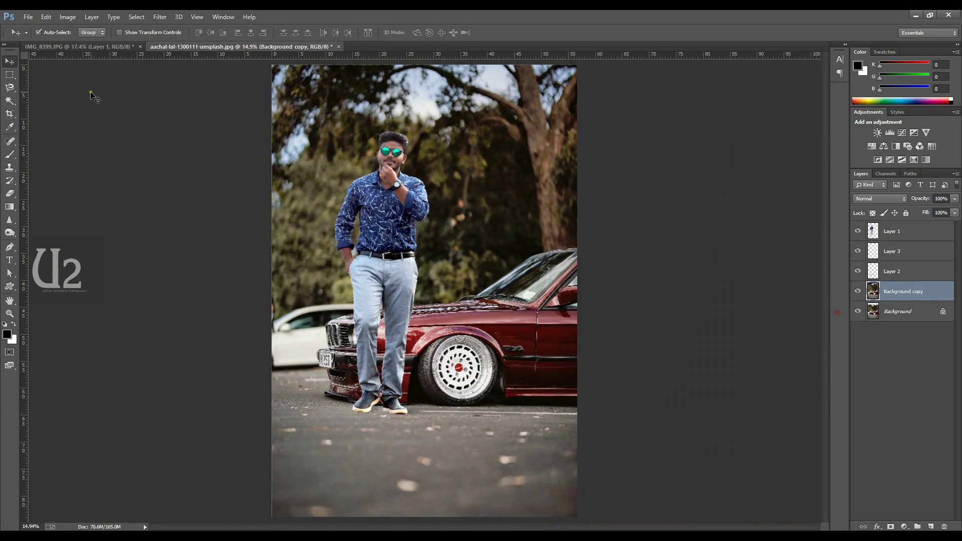
# Step: Select a strip of pavement around the feet and feather it by 10 px
pyautogui.click(9, 75)
pyautogui.moveTo(270, 407); pyautogui.dragTo(583, 427)
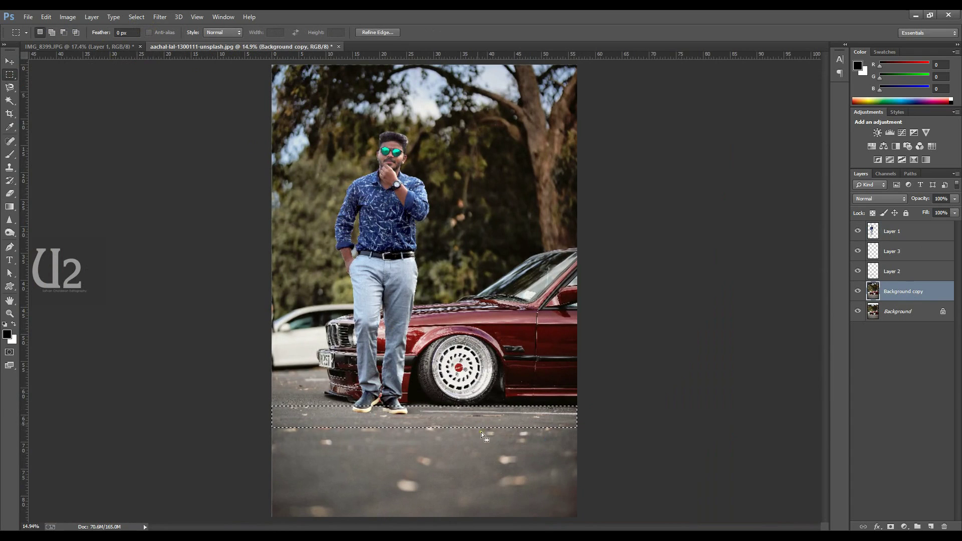
pyautogui.rightClick(471, 410)
pyautogui.click(498, 226)
pyautogui.write('10')
pyautogui.press('Return')
# Step: Apply Unsharp Mask at amount 192 to the pavement strip, then deselect
pyautogui.click(160, 16)
pyautogui.moveTo(170, 194)
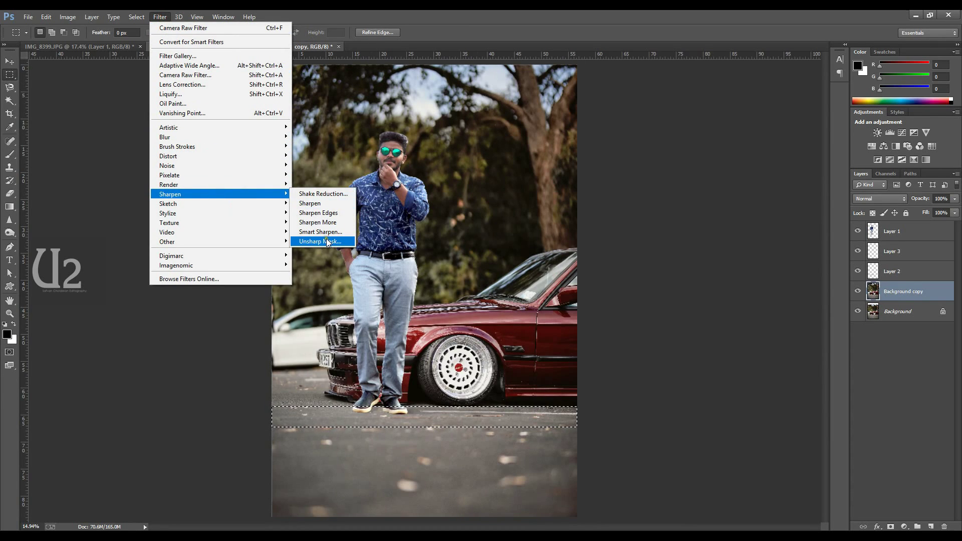
pyautogui.click(327, 242)
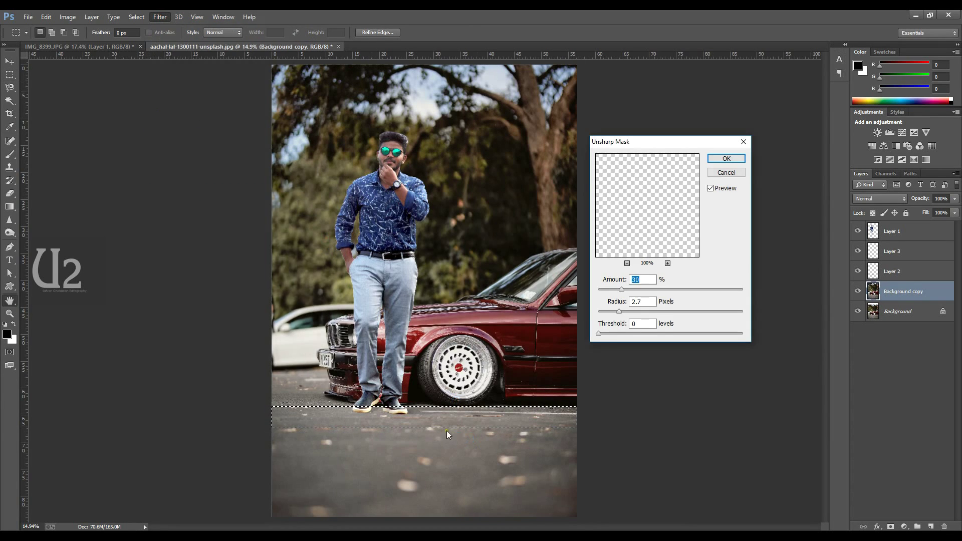
pyautogui.keyDown('ctrl'); pyautogui.click(413, 439); pyautogui.keyUp('ctrl')
pyautogui.moveTo(621, 290); pyautogui.dragTo(712, 290)
pyautogui.moveTo(619, 311); pyautogui.dragTo(643, 311)
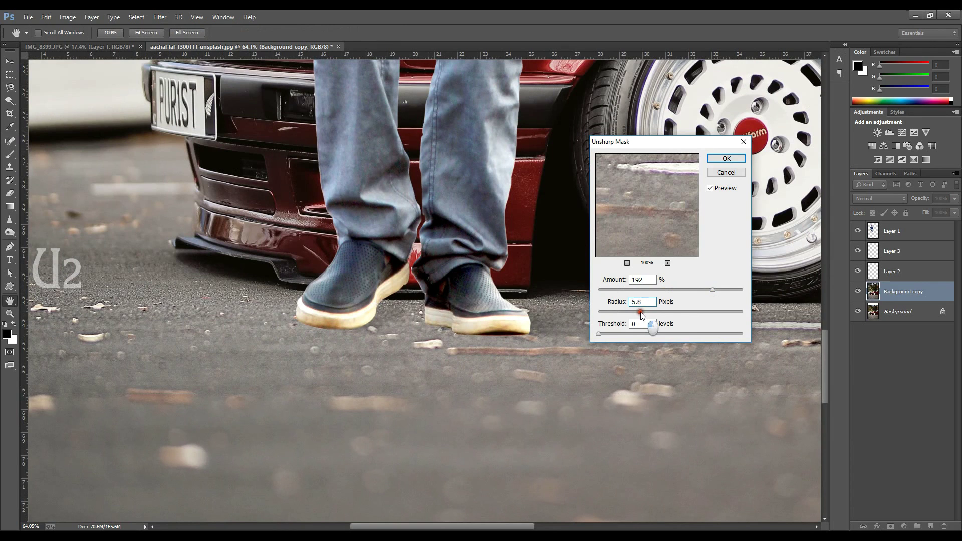
pyautogui.click(726, 159)
pyautogui.hotkey('ctrl', 'd')
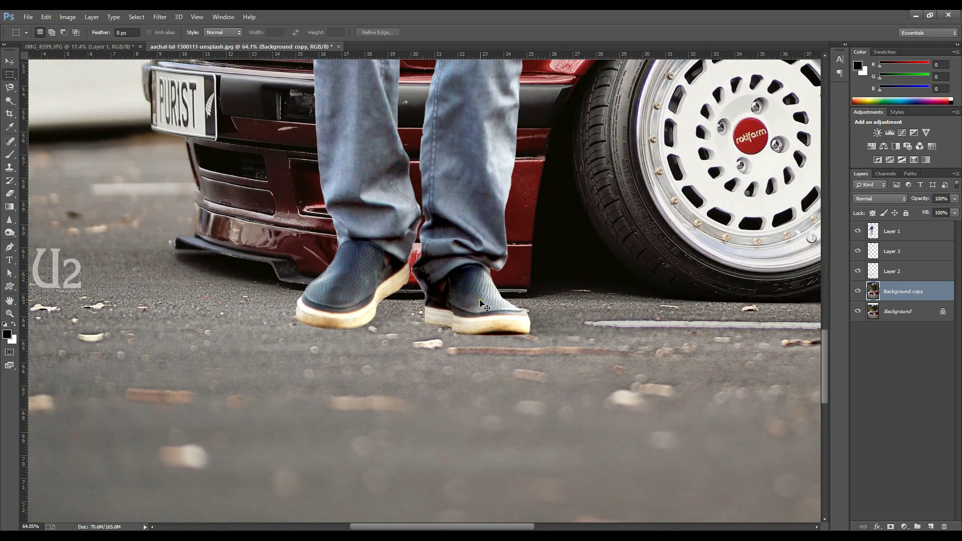
pyautogui.press('v')
pyautogui.hotkey('ctrl', '-')
pyautogui.hotkey('ctrl', '0')
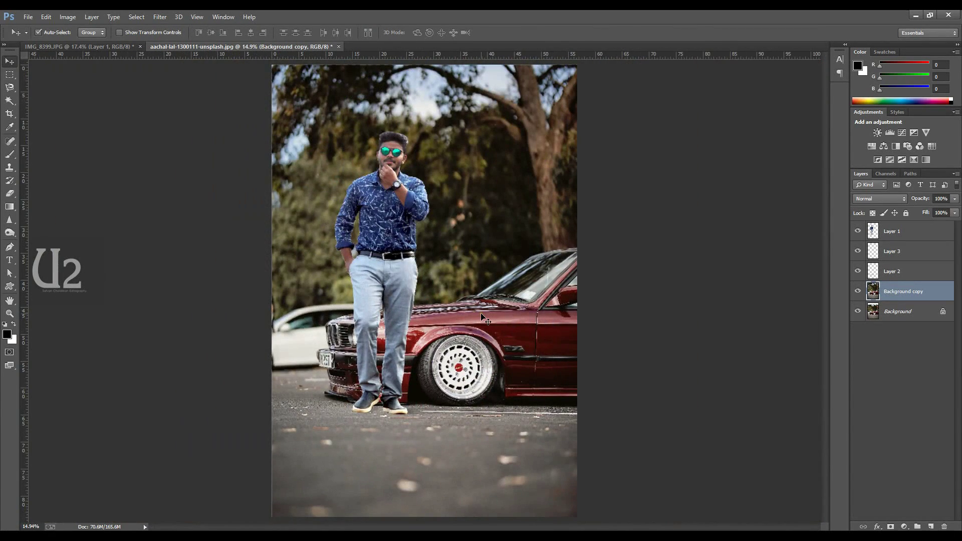
# Step: Scale Layers 1–3 together down to about 94%
pyautogui.click(909, 275)
pyautogui.keyDown('shift'); pyautogui.click(896, 231); pyautogui.keyUp('shift')
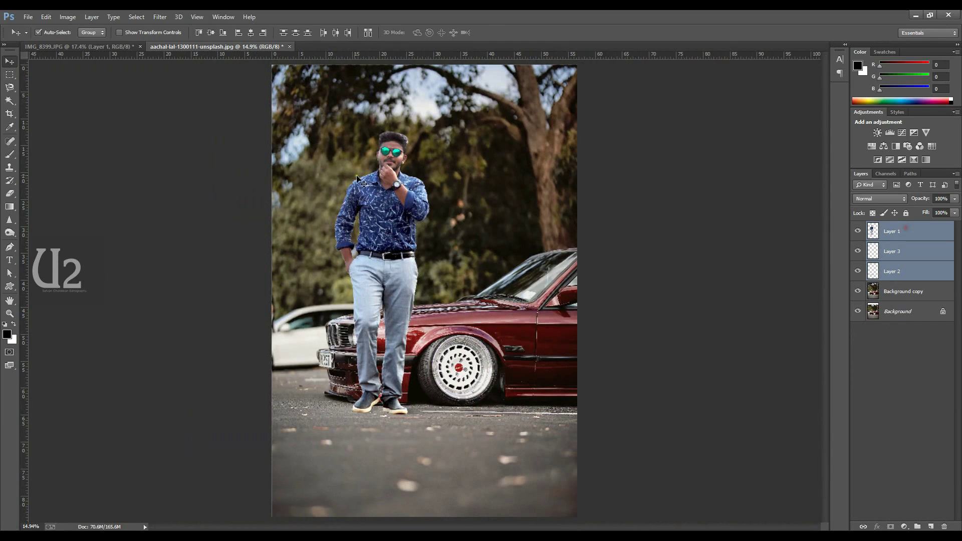
pyautogui.hotkey('ctrl', 't')
pyautogui.moveTo(528, 123); pyautogui.dragTo(506, 145)
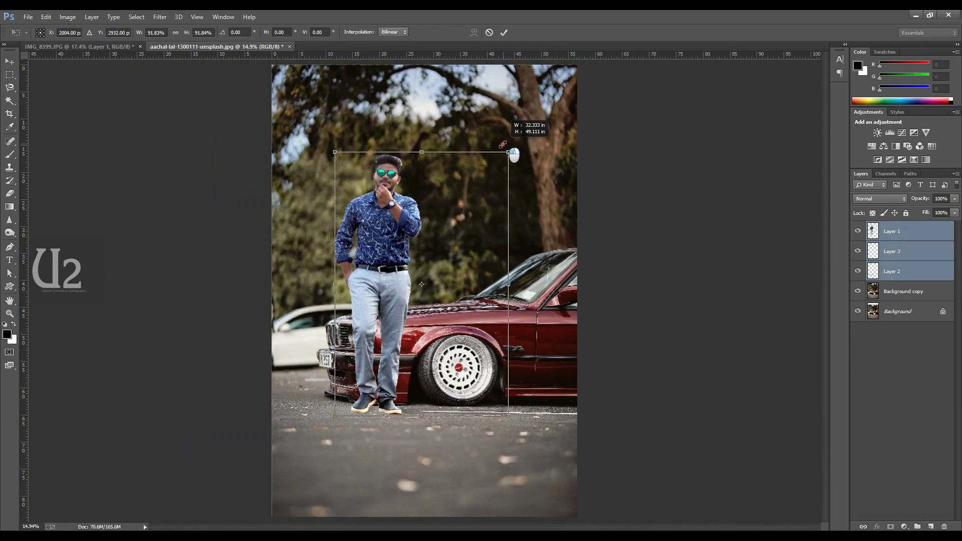
pyautogui.moveTo(504, 144); pyautogui.dragTo(518, 141)
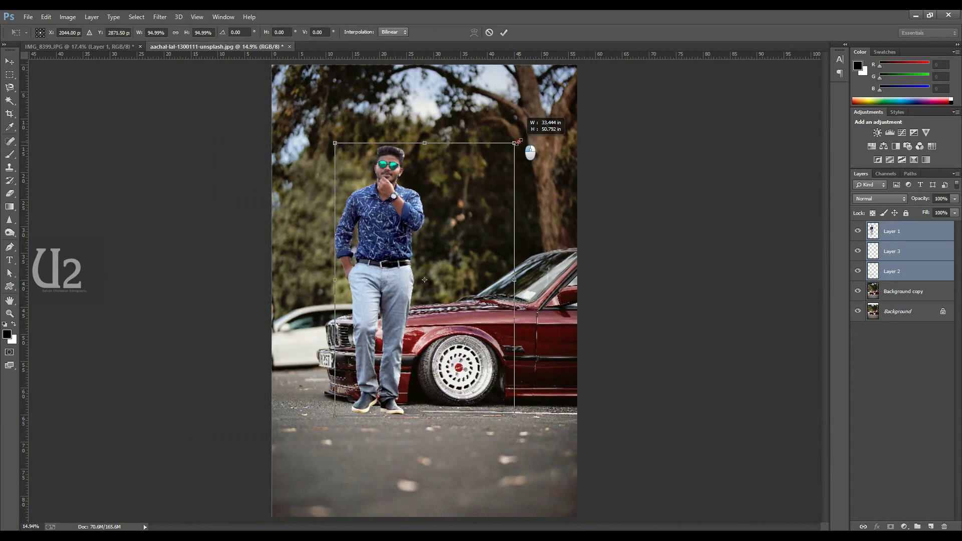
pyautogui.moveTo(517, 142); pyautogui.dragTo(516, 144)
pyautogui.press('Return')
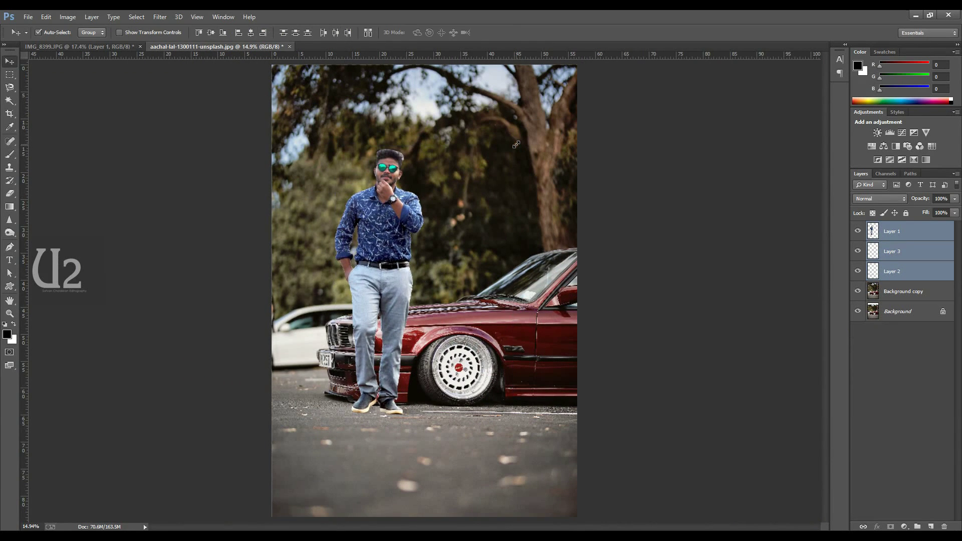
pyautogui.hotkey('ctrl', '-')
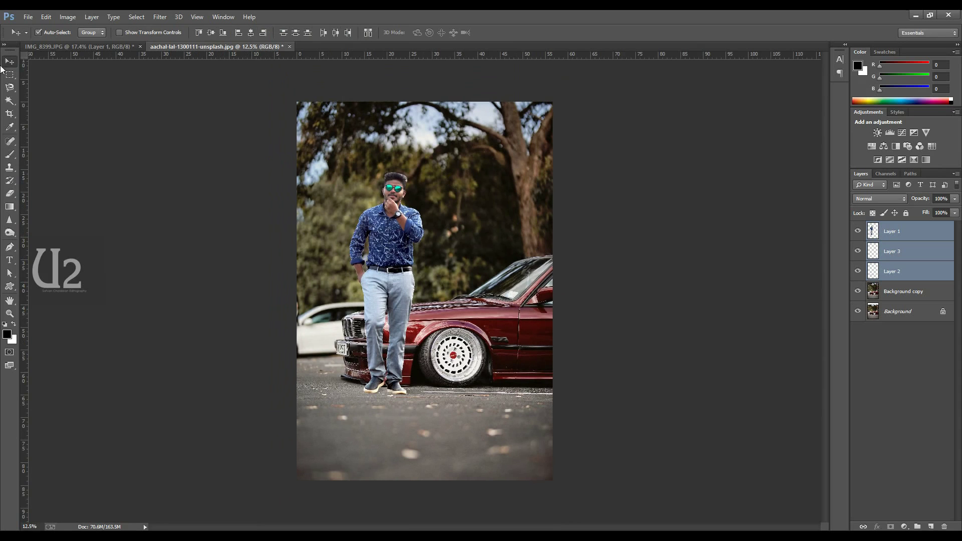
# Step: Crop the image tighter by pulling in the bottom-right corner
pyautogui.click(10, 114)
pyautogui.moveTo(554, 482); pyautogui.dragTo(543, 469)
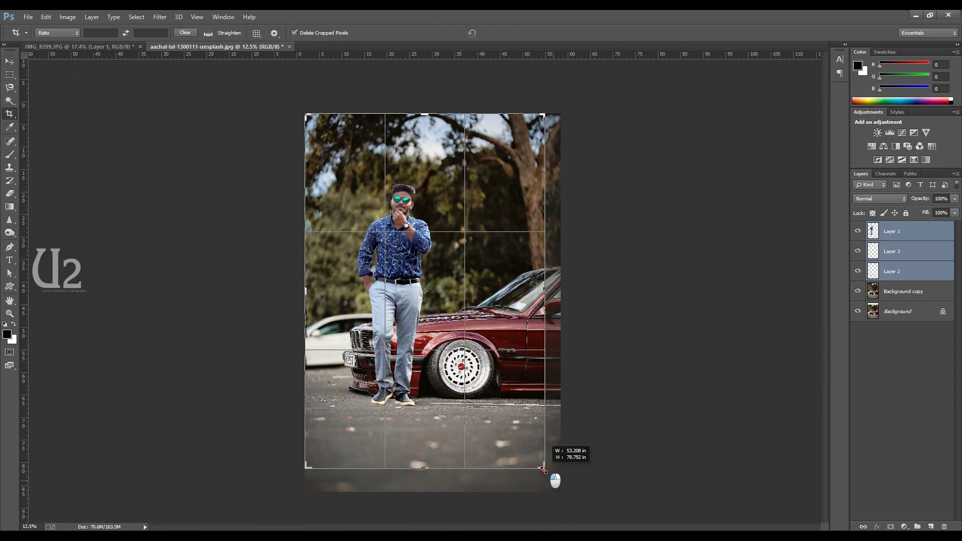
pyautogui.press('Return')
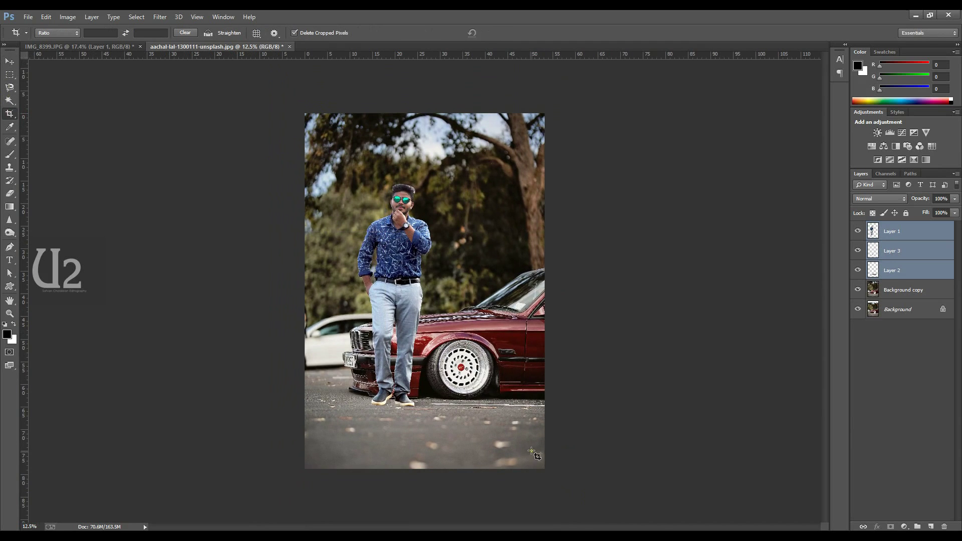
pyautogui.press('v')
pyautogui.hotkey('ctrl', '0')
pyautogui.moveTo(413, 149)
pyautogui.mouseDown()
pyautogui.moveTo(467, 178)
pyautogui.moveTo(612, 159)
pyautogui.mouseUp()
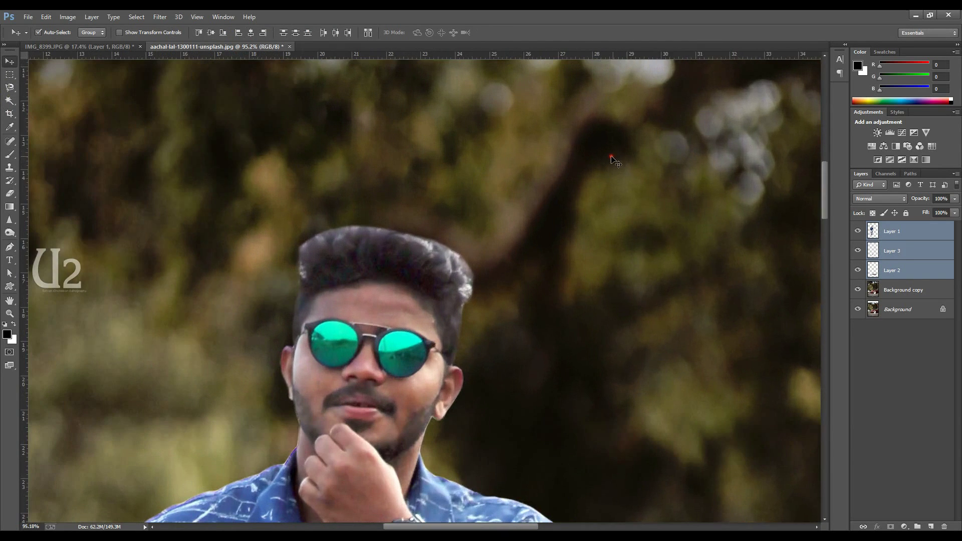
# Step: Lighten the highlights along the hair edge on Layer 1 with the Dodge tool
pyautogui.click(893, 234)
pyautogui.click(10, 232)
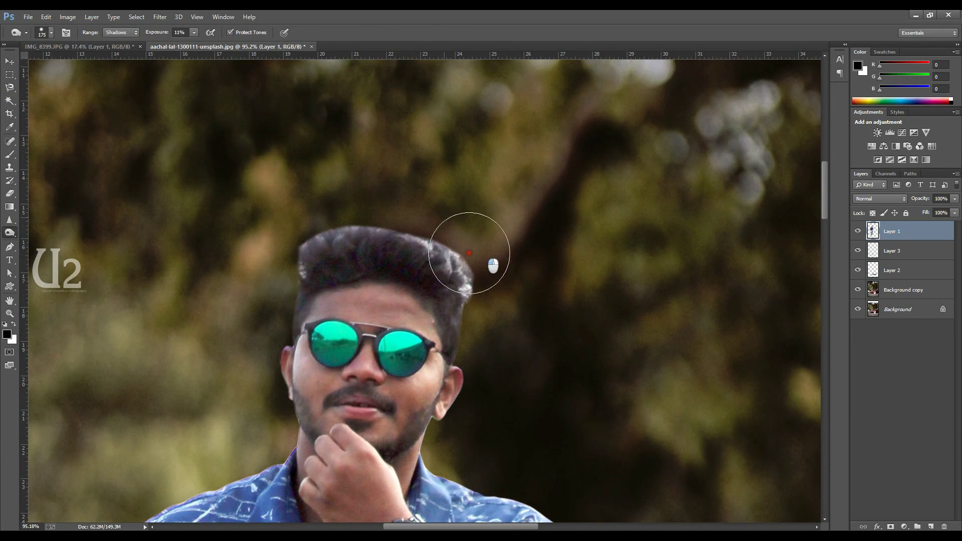
pyautogui.click(113, 32)
pyautogui.click(123, 61)
pyautogui.moveTo(459, 264)
pyautogui.mouseDown()
pyautogui.moveTo(438, 221)
pyautogui.moveTo(477, 290)
pyautogui.moveTo(522, 275)
pyautogui.moveTo(490, 290)
pyautogui.moveTo(348, 210)
pyautogui.moveTo(364, 205)
pyautogui.moveTo(463, 253)
pyautogui.moveTo(497, 279)
pyautogui.moveTo(285, 178)
pyautogui.moveTo(161, 160)
pyautogui.moveTo(363, 227)
pyautogui.moveTo(124, 200)
pyautogui.mouseUp()
pyautogui.click(121, 51)
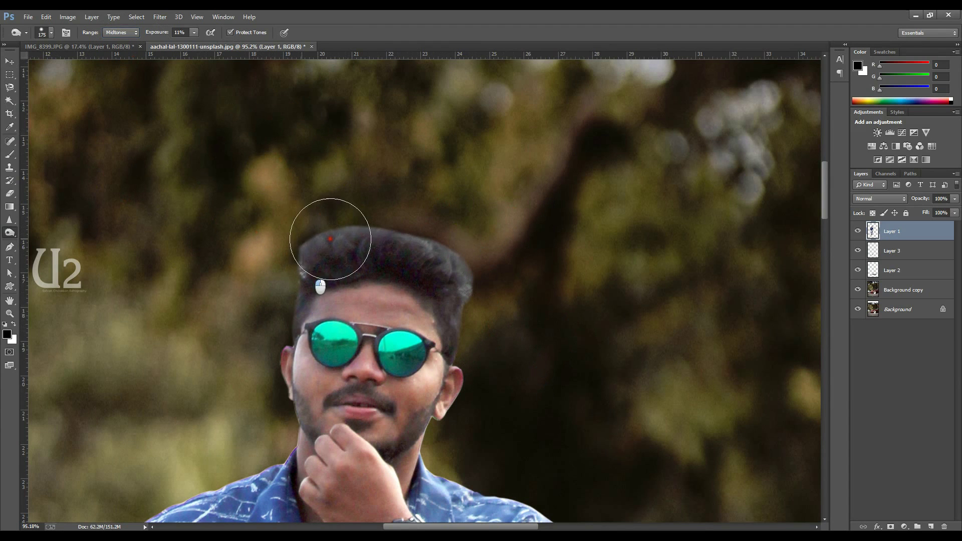
# Step: Smudge wisps of hair upward along the top and right edges
pyautogui.rightClick(9, 219)
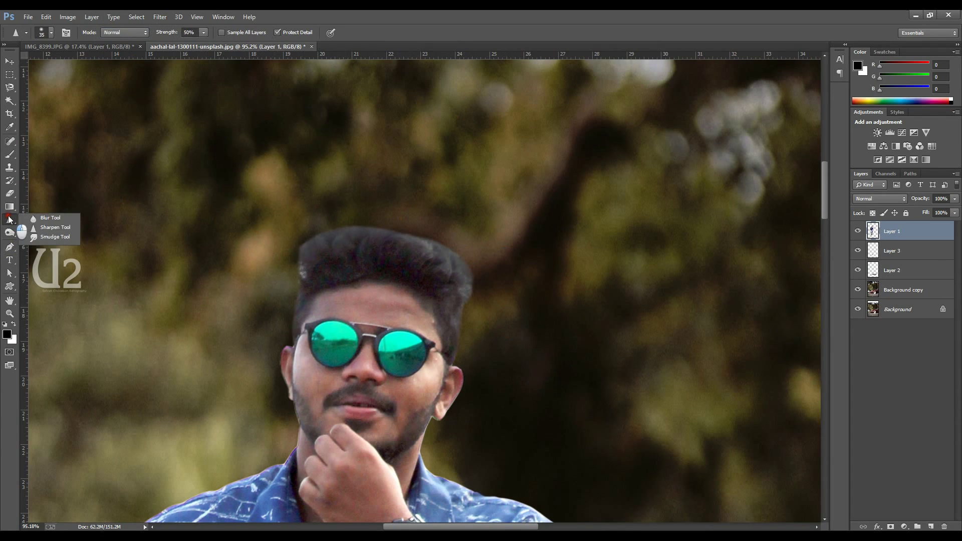
pyautogui.click(45, 238)
pyautogui.press(']')
pyautogui.moveTo(311, 262); pyautogui.dragTo(313, 230)
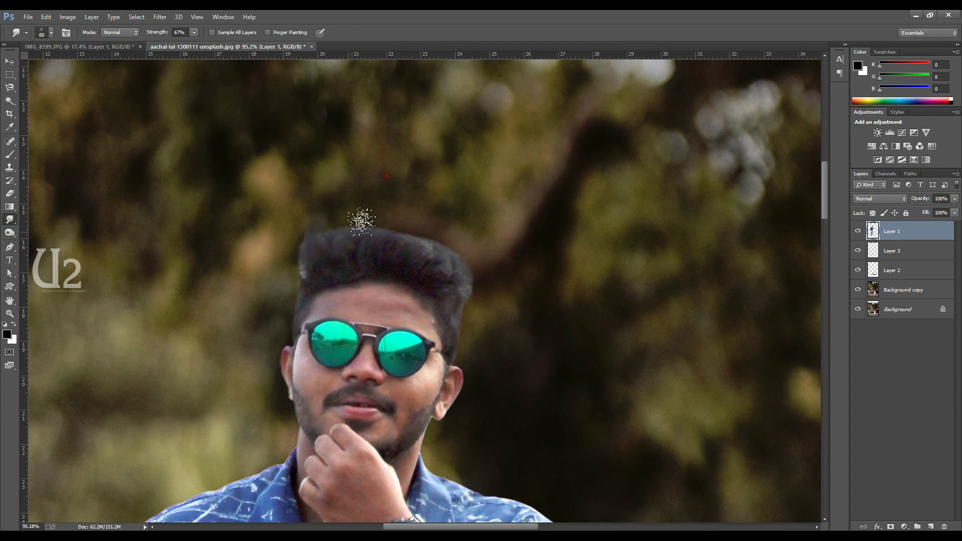
pyautogui.press(']')
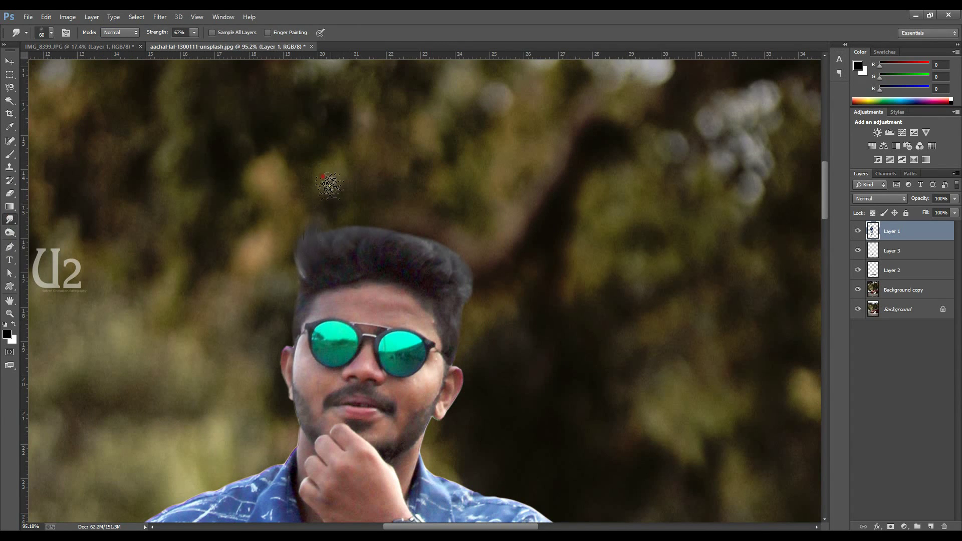
pyautogui.moveTo(328, 256); pyautogui.dragTo(333, 221)
pyautogui.moveTo(386, 240); pyautogui.dragTo(388, 213)
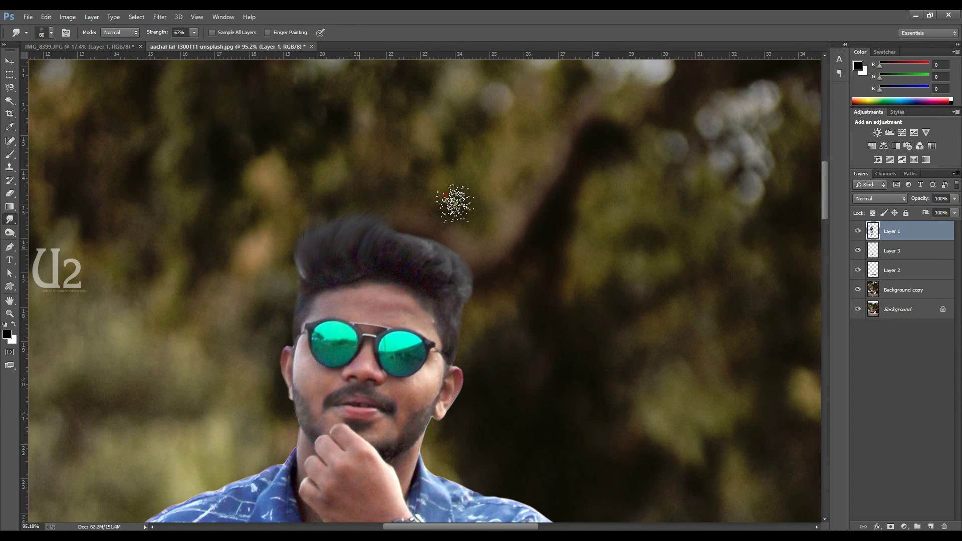
pyautogui.moveTo(437, 255); pyautogui.dragTo(507, 257)
# Step: Smudge the right side of the hair outward with the brush at size 80
pyautogui.press('[')
pyautogui.press('[')
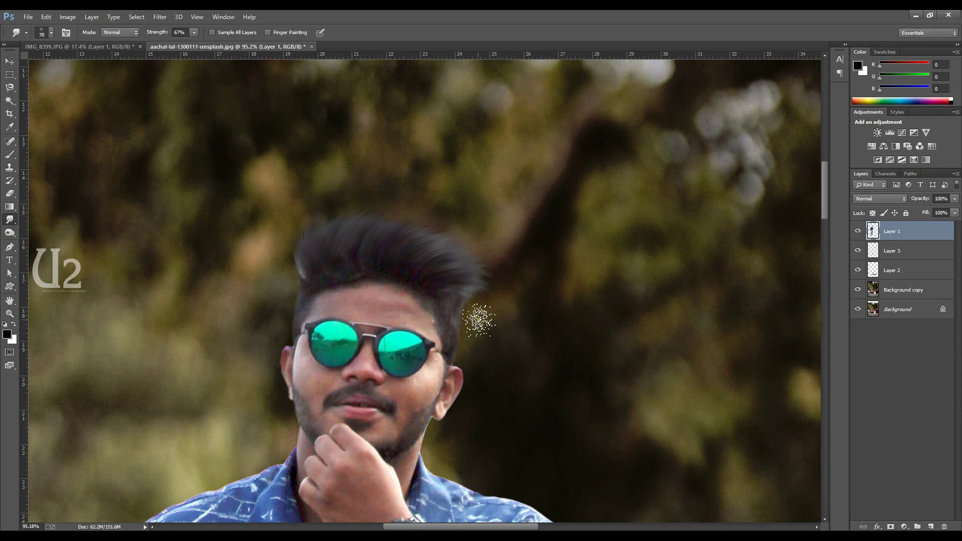
pyautogui.moveTo(446, 290); pyautogui.dragTo(479, 337)
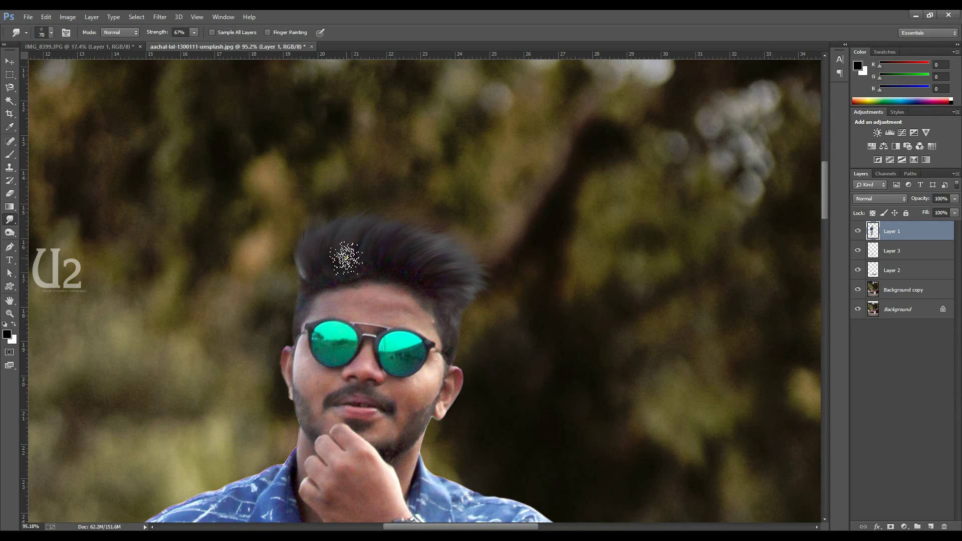
pyautogui.press(']')
pyautogui.press(']')
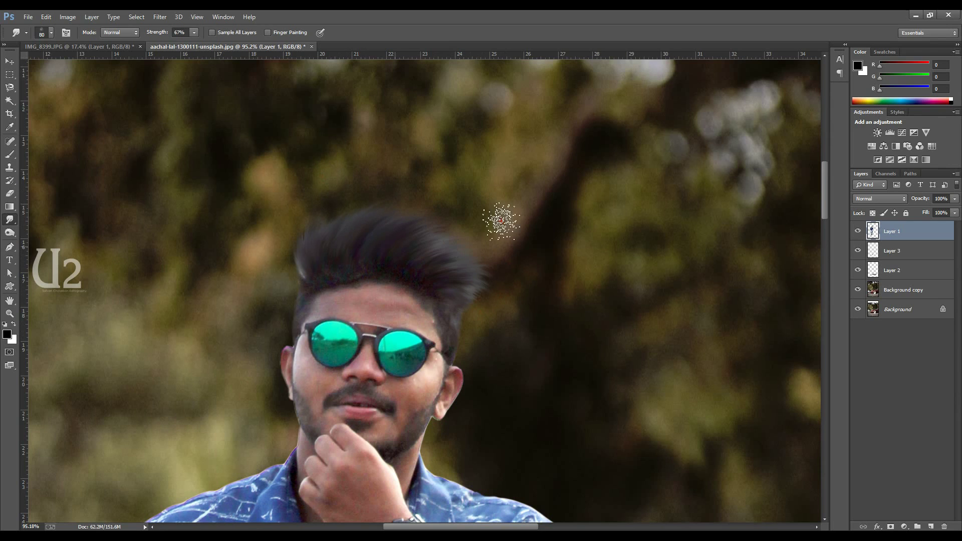
pyautogui.moveTo(408, 263); pyautogui.dragTo(504, 275)
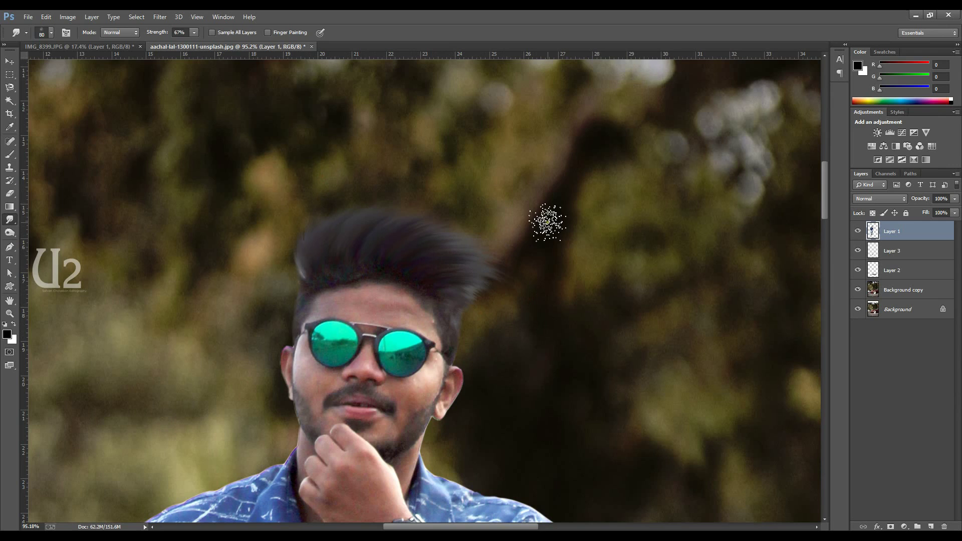
pyautogui.press('v')
pyautogui.hotkey('ctrl', '0')
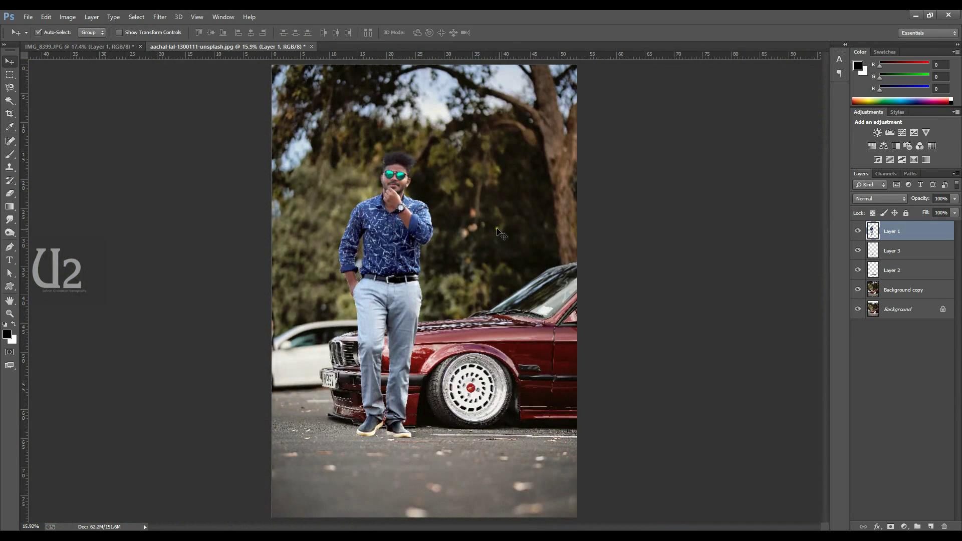
# Step: Duplicate all layers from Layer 1 to Background and merge the copies into one layer
pyautogui.press('r')
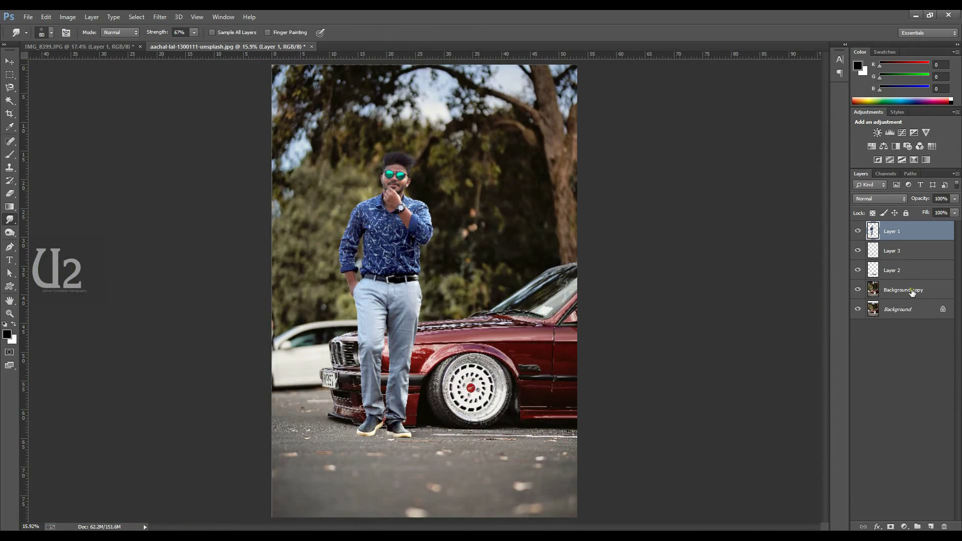
pyautogui.keyDown('shift'); pyautogui.click(911, 309); pyautogui.keyUp('shift')
pyautogui.moveTo(921, 310); pyautogui.dragTo(928, 523)
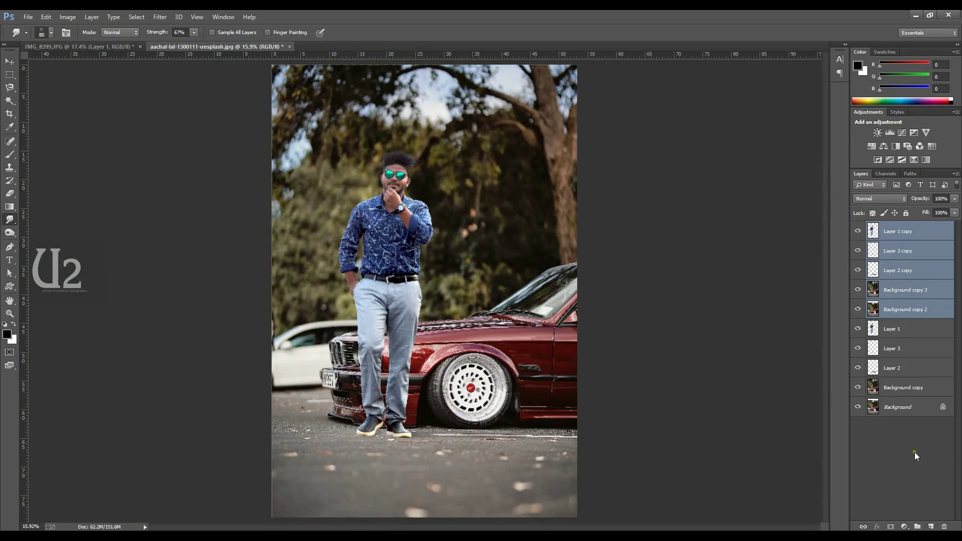
pyautogui.rightClick(889, 231)
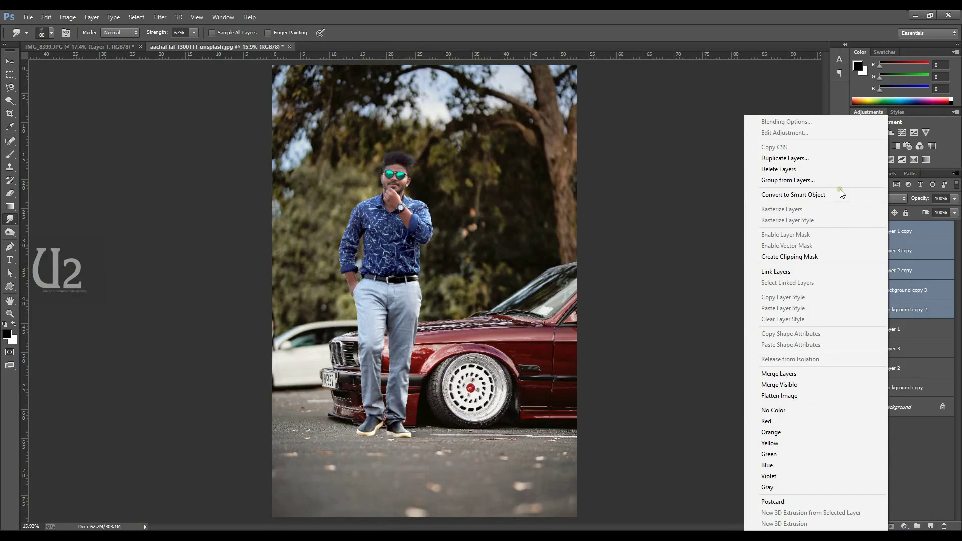
pyautogui.click(813, 373)
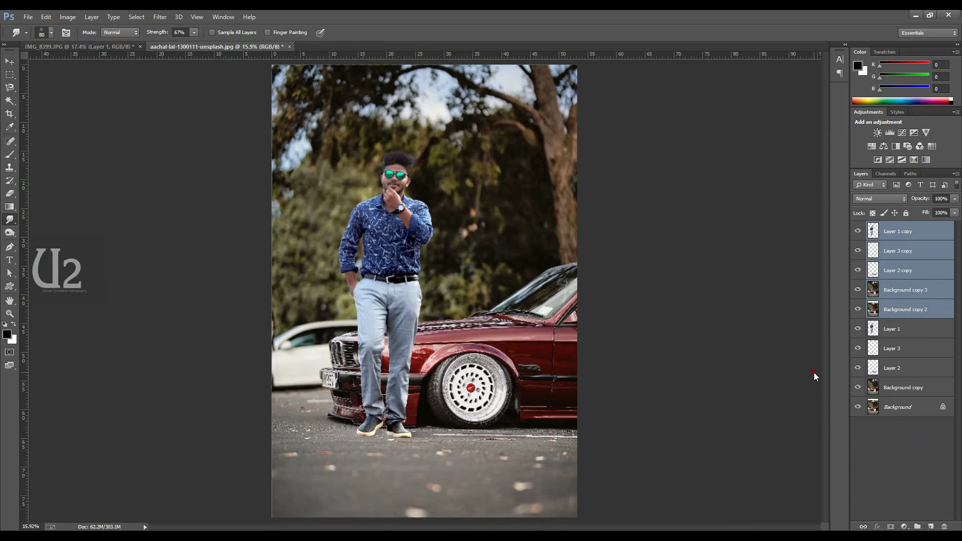
# Step: In the Camera Raw Filter, set Clarity +41, Blacks -22, Shadows +66, Highlights -20, Contrast +25
pyautogui.click(160, 20)
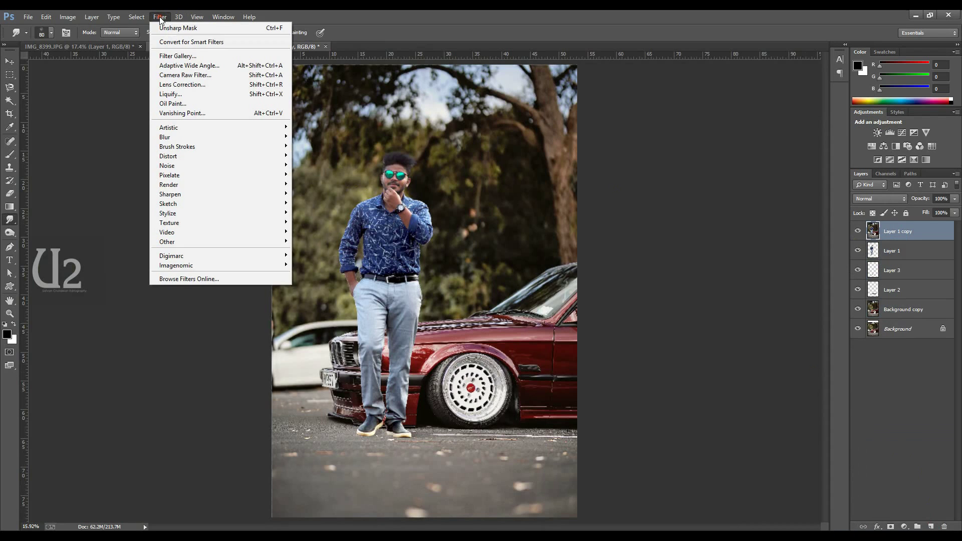
pyautogui.click(210, 72)
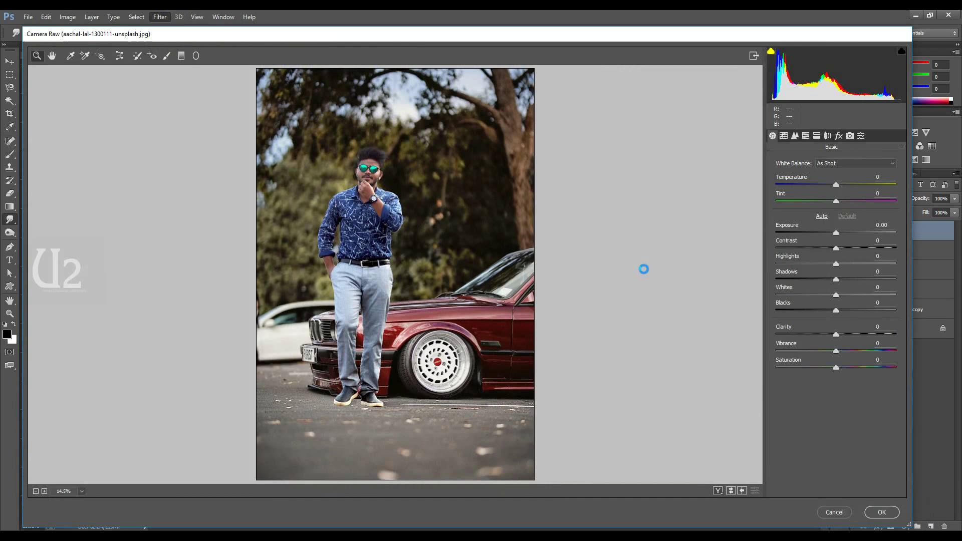
pyautogui.click(859, 334)
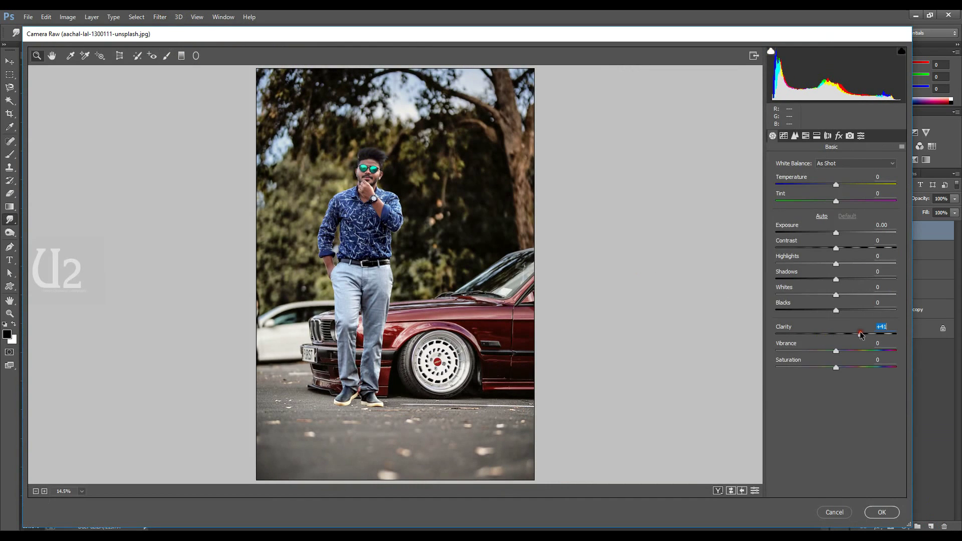
pyautogui.moveTo(804, 311); pyautogui.dragTo(822, 310)
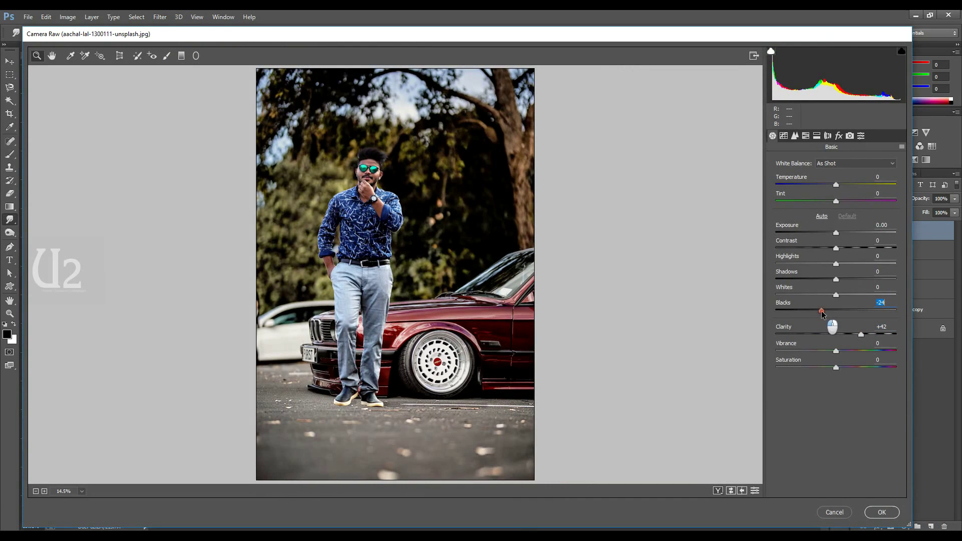
pyautogui.click(875, 279)
pyautogui.click(825, 264)
pyautogui.click(850, 248)
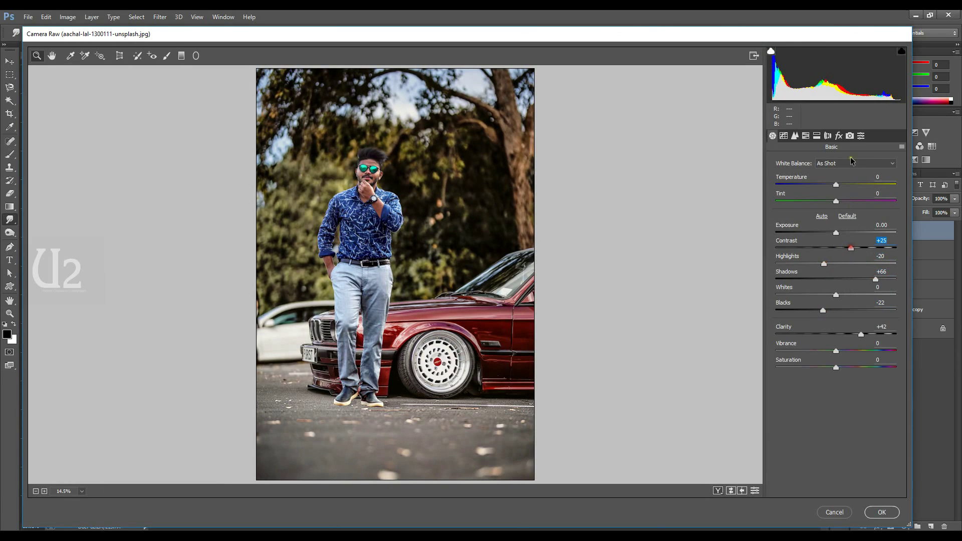
# Step: Set Camera Calibration Blue saturation +75, Green saturation +60, Green hue +39, Red hue +18
pyautogui.click(849, 136)
pyautogui.click(881, 340)
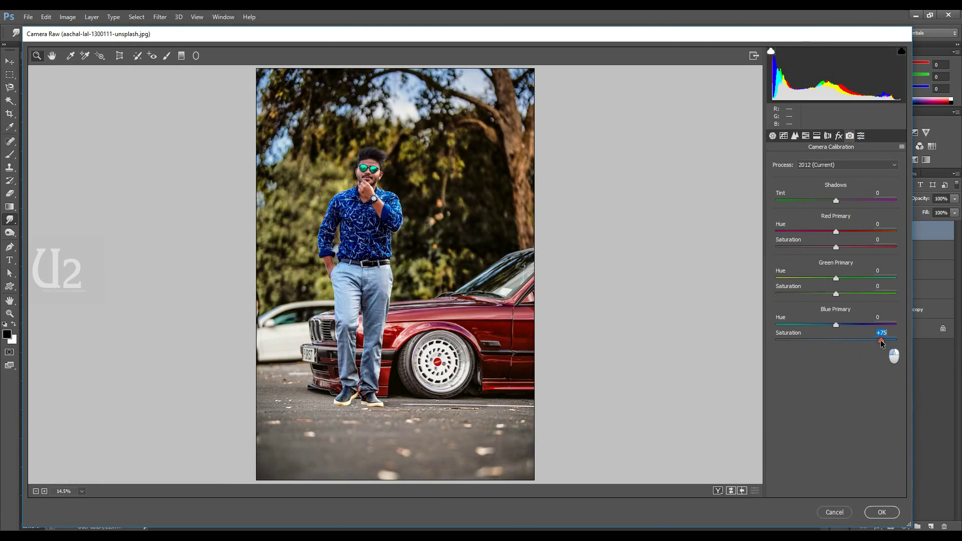
pyautogui.click(871, 294)
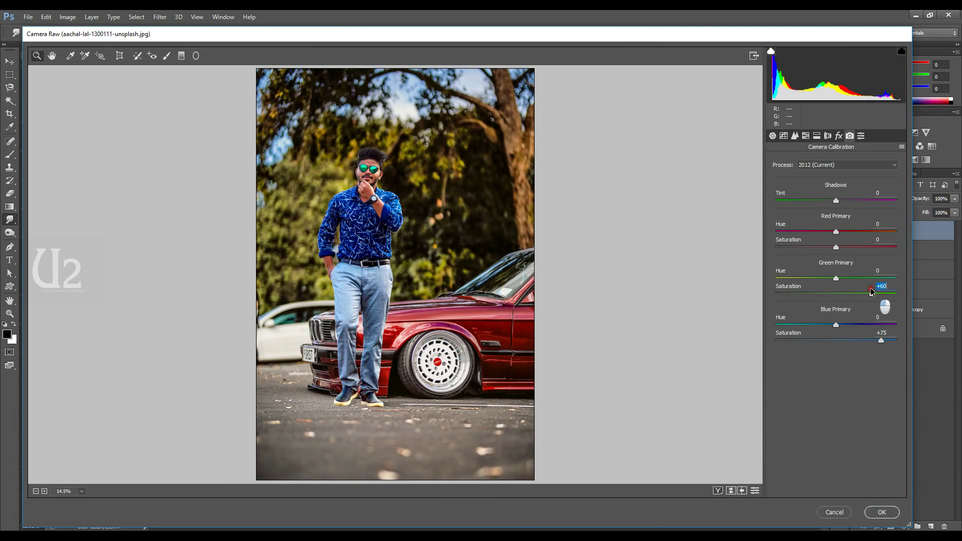
pyautogui.click(859, 278)
pyautogui.click(847, 231)
# Step: In HSL, desaturate Oranges, Greens and Blues, and shift the Greens hue to +77
pyautogui.click(805, 135)
pyautogui.click(801, 175)
pyautogui.moveTo(836, 225)
pyautogui.mouseDown()
pyautogui.moveTo(782, 225)
pyautogui.moveTo(812, 225)
pyautogui.moveTo(810, 245)
pyautogui.mouseUp()
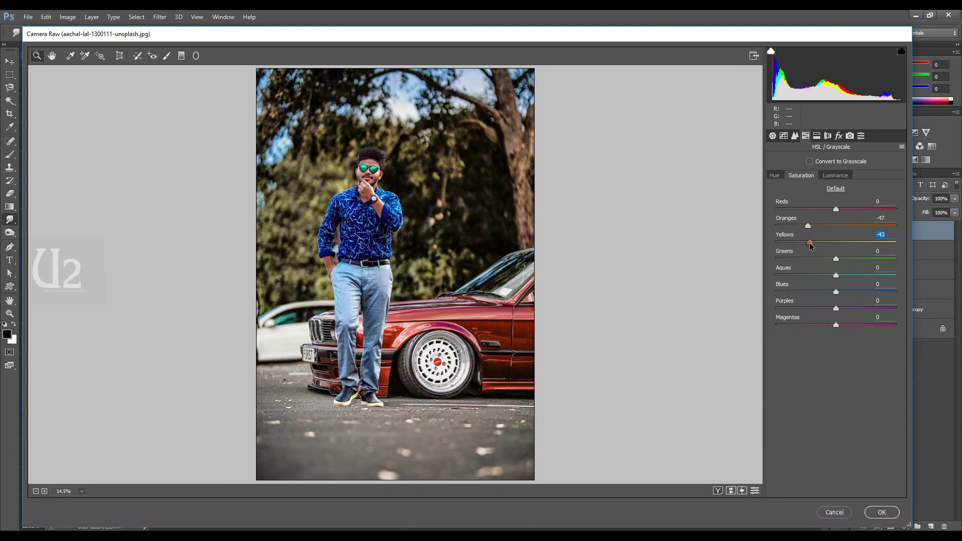
pyautogui.moveTo(835, 259)
pyautogui.mouseDown()
pyautogui.moveTo(776, 260)
pyautogui.moveTo(803, 259)
pyautogui.moveTo(809, 274)
pyautogui.moveTo(776, 275)
pyautogui.mouseUp()
pyautogui.moveTo(835, 292); pyautogui.dragTo(776, 293)
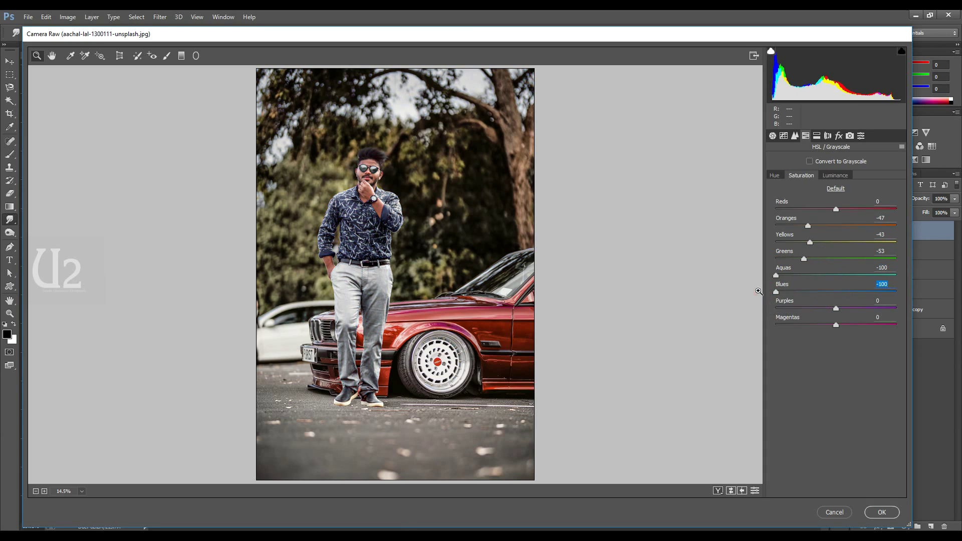
pyautogui.click(771, 178)
pyautogui.moveTo(862, 258)
pyautogui.mouseDown()
pyautogui.moveTo(883, 259)
pyautogui.moveTo(779, 242)
pyautogui.moveTo(863, 226)
pyautogui.moveTo(836, 225)
pyautogui.moveTo(854, 180)
pyautogui.mouseUp()
pyautogui.click(801, 175)
pyautogui.click(772, 136)
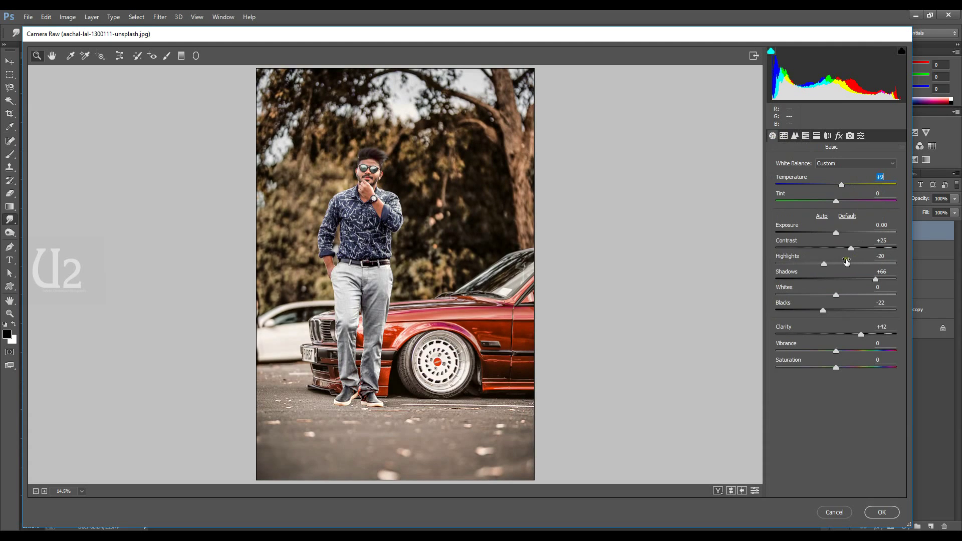
# Step: Set Temperature to +7, darken the highlights further and deepen Blacks to -39
pyautogui.press('Down')
pyautogui.press('Tab')
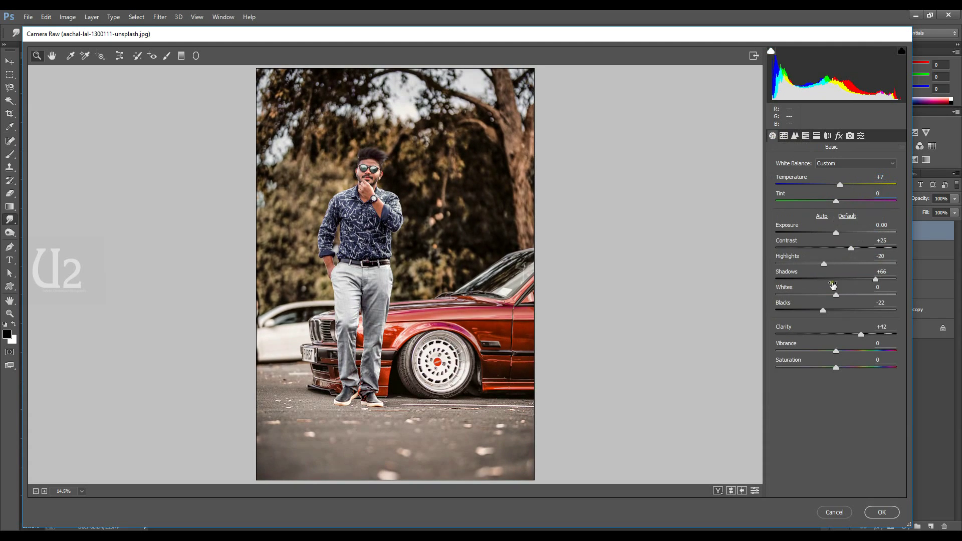
pyautogui.moveTo(823, 263); pyautogui.dragTo(810, 264)
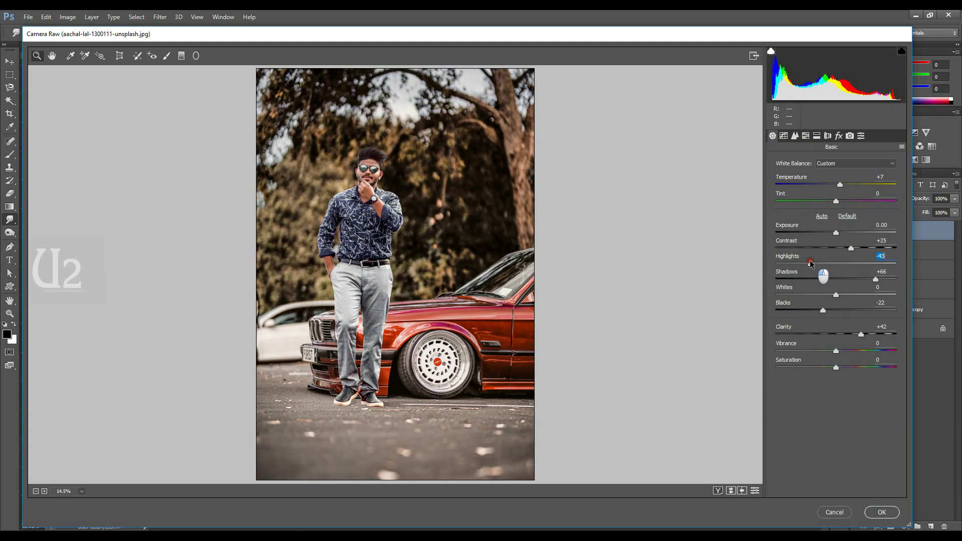
pyautogui.moveTo(816, 311); pyautogui.dragTo(810, 311)
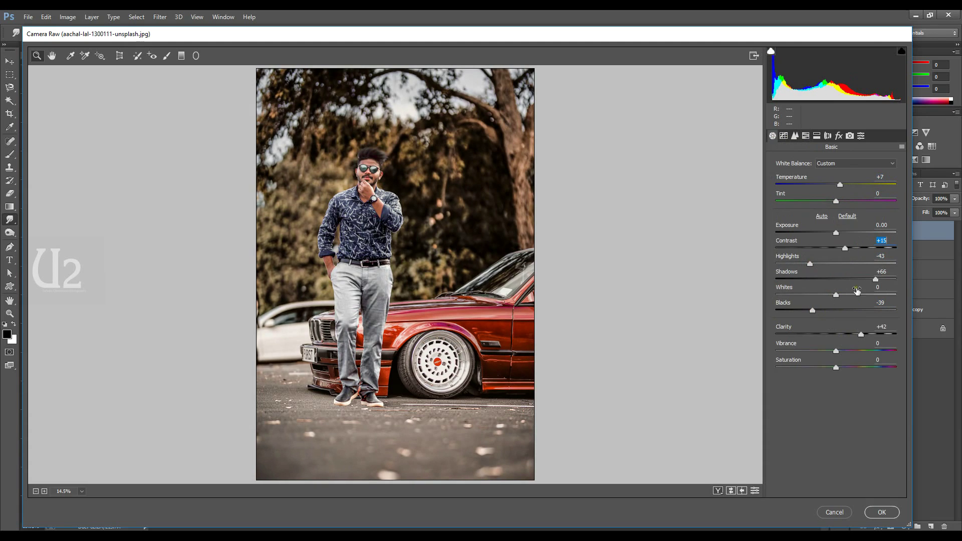
# Step: Raise HSL luminance of Oranges to about +22 and adjust Yellows luminance
pyautogui.click(807, 136)
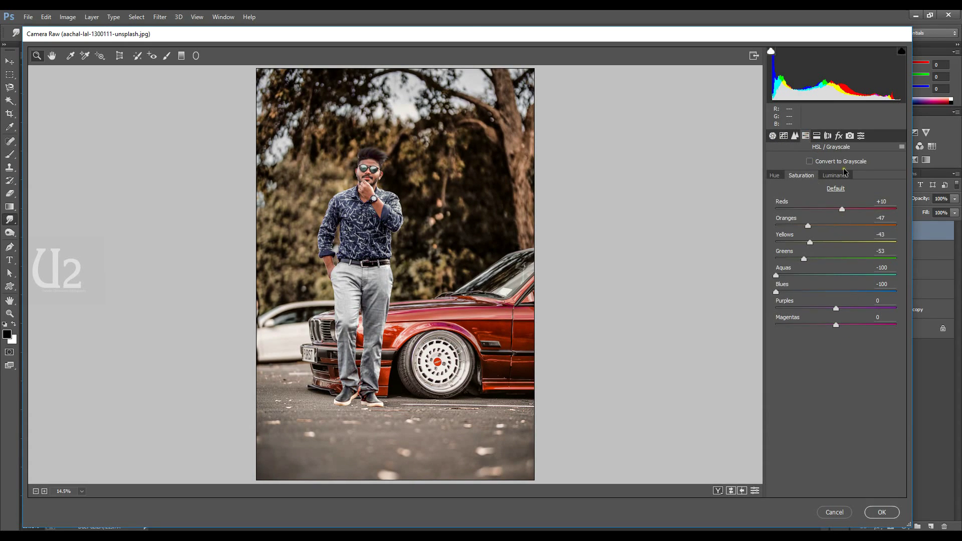
pyautogui.click(834, 176)
pyautogui.click(847, 225)
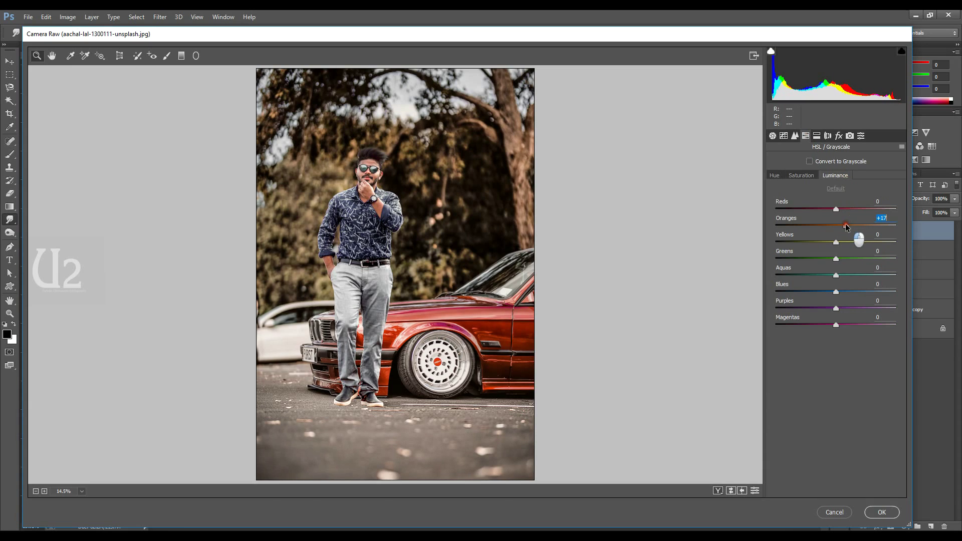
pyautogui.moveTo(846, 225); pyautogui.dragTo(848, 225)
pyautogui.moveTo(835, 242)
pyautogui.mouseDown()
pyautogui.moveTo(819, 242)
pyautogui.moveTo(853, 244)
pyautogui.mouseUp()
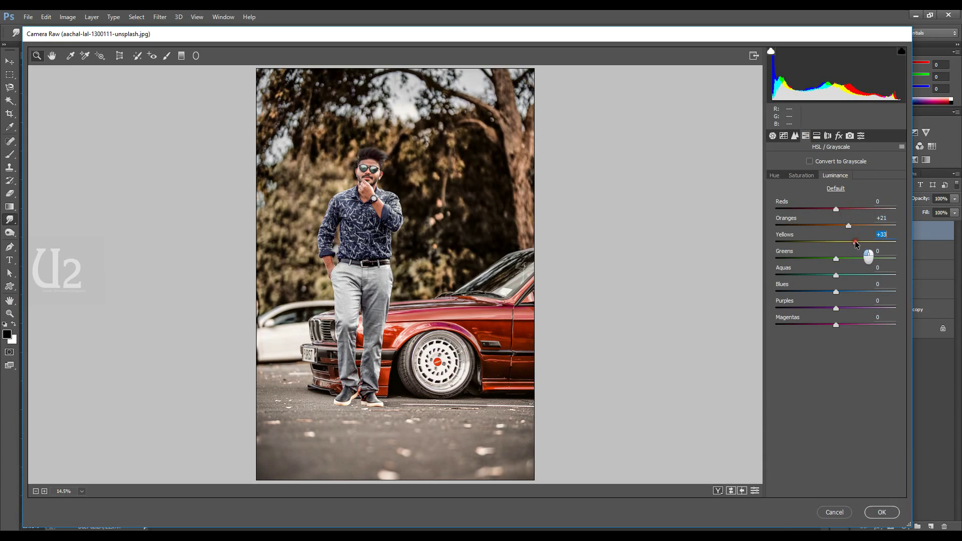
# Step: Shift the HSL Yellows hue to about -46 and the Blues hue to -62
pyautogui.click(774, 175)
pyautogui.moveTo(835, 242)
pyautogui.mouseDown()
pyautogui.moveTo(791, 241)
pyautogui.moveTo(803, 242)
pyautogui.moveTo(774, 260)
pyautogui.mouseUp()
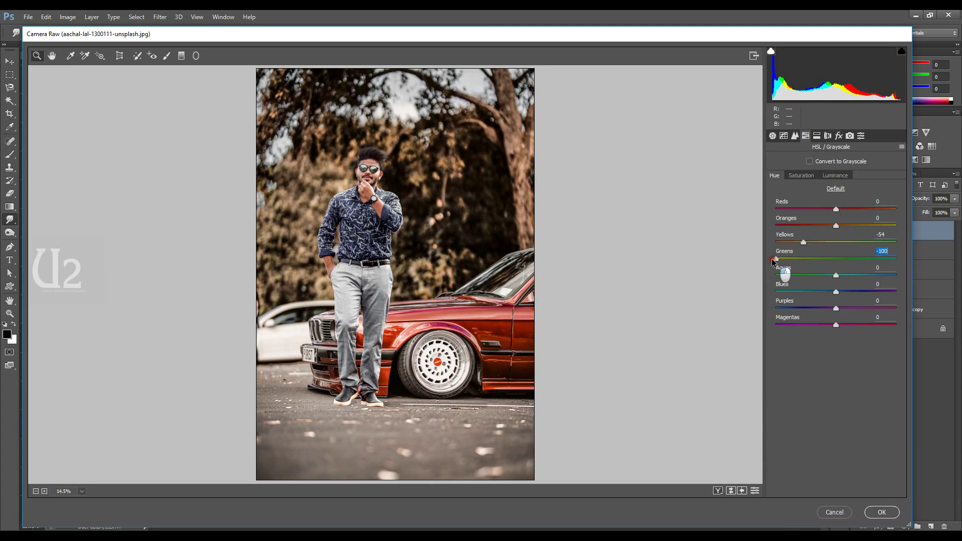
pyautogui.moveTo(774, 260)
pyautogui.mouseDown()
pyautogui.moveTo(835, 259)
pyautogui.moveTo(888, 242)
pyautogui.moveTo(833, 242)
pyautogui.moveTo(896, 258)
pyautogui.moveTo(765, 258)
pyautogui.mouseUp()
pyautogui.doubleClick(839, 244)
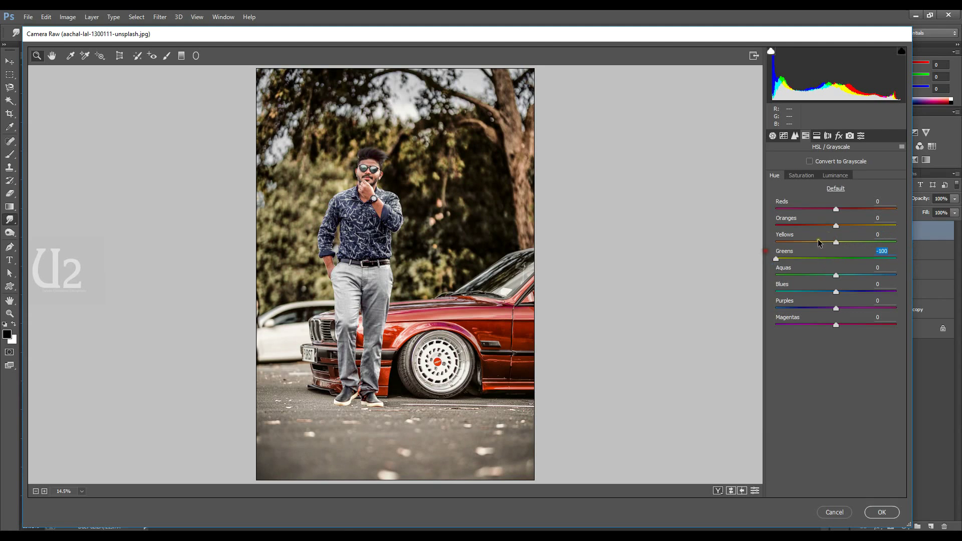
pyautogui.moveTo(810, 242); pyautogui.dragTo(808, 242)
pyautogui.click(810, 291)
pyautogui.moveTo(810, 292); pyautogui.dragTo(799, 291)
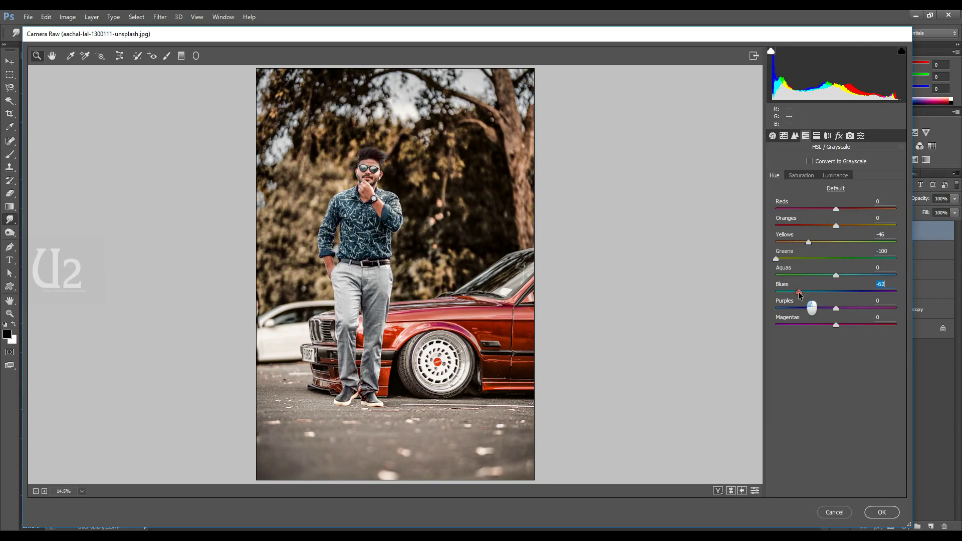
# Step: Lower Camera Calibration Blue Primary saturation to +53 and rework the Green Primary hue
pyautogui.click(850, 136)
pyautogui.click(881, 334)
pyautogui.write('0')
pyautogui.moveTo(835, 340)
pyautogui.mouseDown()
pyautogui.moveTo(777, 340)
pyautogui.moveTo(896, 338)
pyautogui.moveTo(825, 326)
pyautogui.mouseUp()
pyautogui.moveTo(859, 278)
pyautogui.mouseDown()
pyautogui.moveTo(835, 278)
pyautogui.moveTo(835, 294)
pyautogui.mouseUp()
pyautogui.click(854, 277)
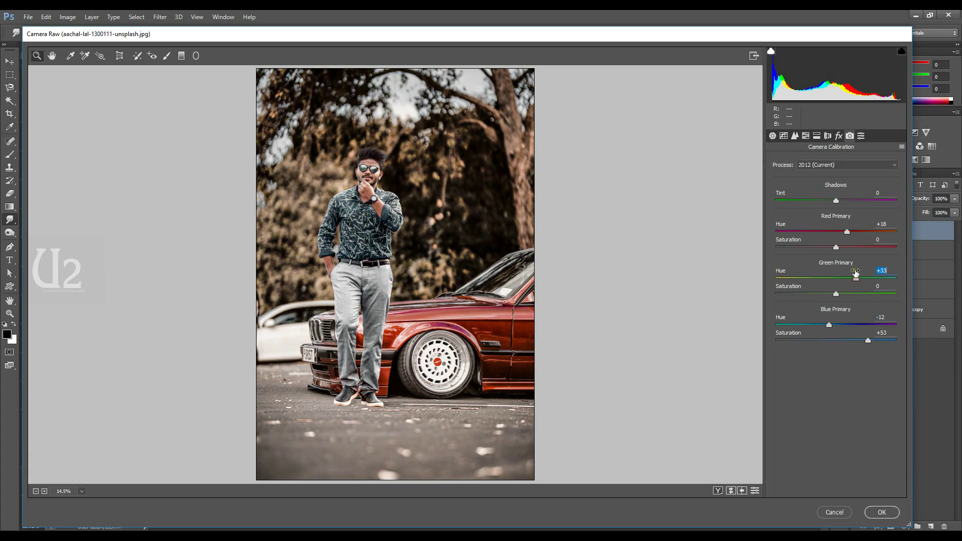
# Step: Set HSL Greens saturation to -63, fully desaturate Purples and partly restore Blues saturation
pyautogui.click(804, 136)
pyautogui.click(801, 175)
pyautogui.click(798, 259)
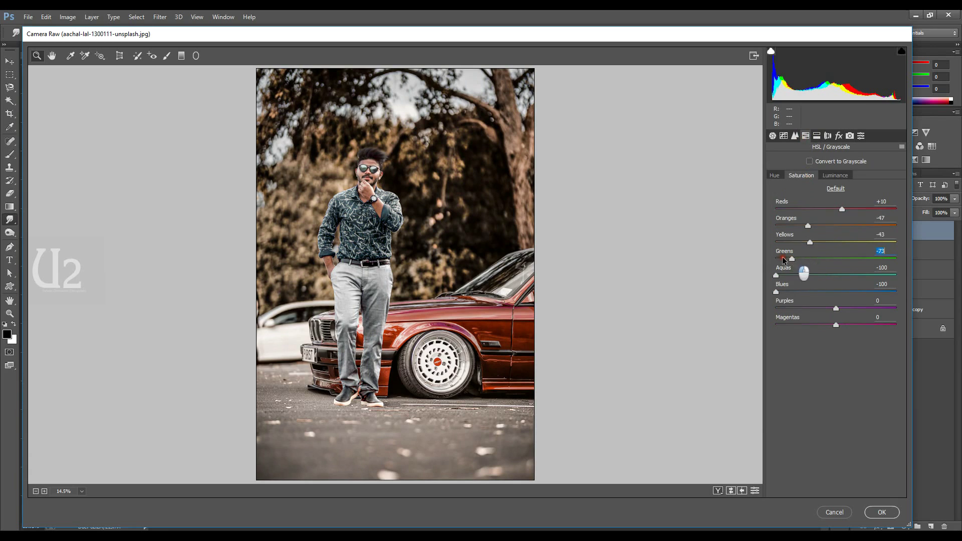
pyautogui.moveTo(834, 308); pyautogui.dragTo(775, 308)
pyautogui.moveTo(815, 292); pyautogui.dragTo(774, 292)
# Step: Set Aquas luminance to +10 and leave Blues luminance at 0
pyautogui.click(845, 177)
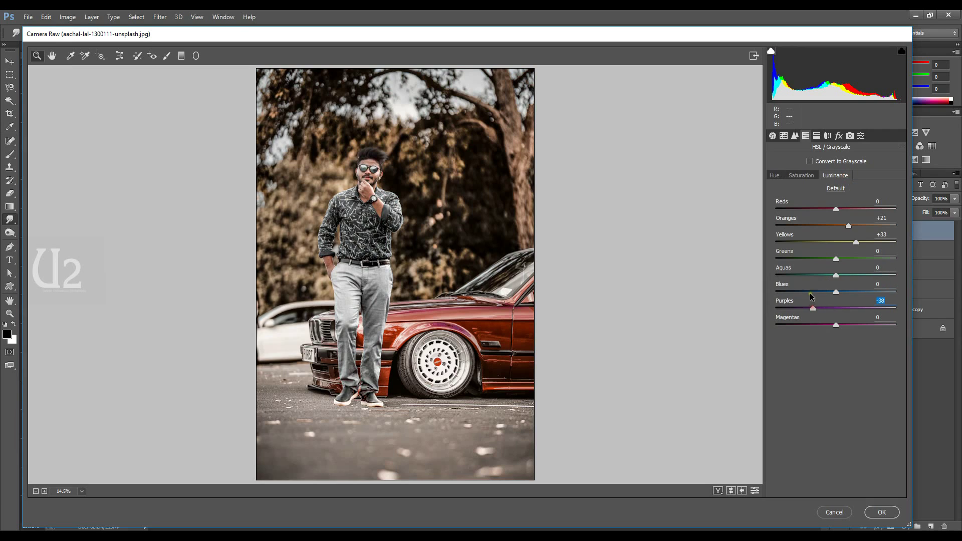
pyautogui.click(810, 291)
pyautogui.click(805, 275)
pyautogui.click(841, 275)
pyautogui.click(854, 292)
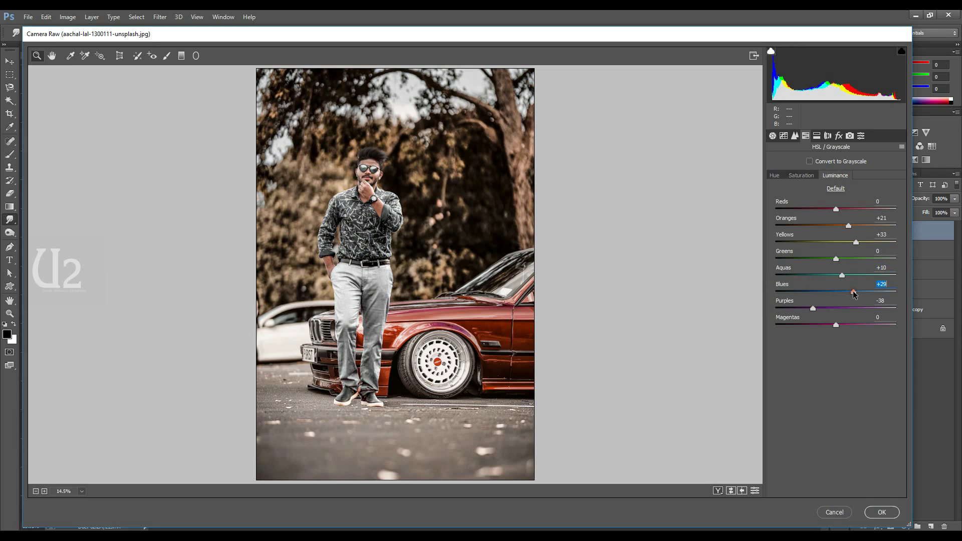
pyautogui.doubleClick(853, 292)
# Step: In Basic, set Blacks -54, Shadows +67 and Highlights about -36
pyautogui.click(772, 136)
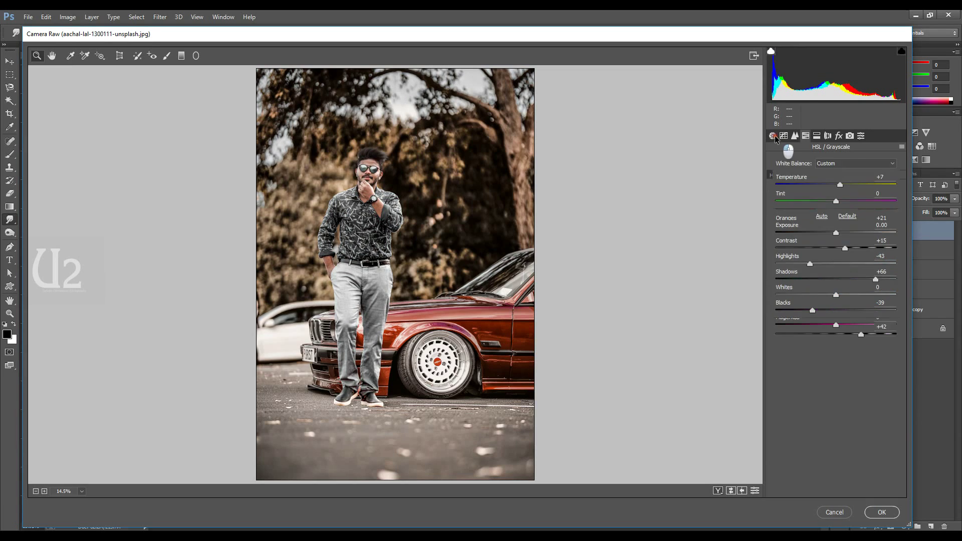
pyautogui.moveTo(817, 310); pyautogui.dragTo(803, 310)
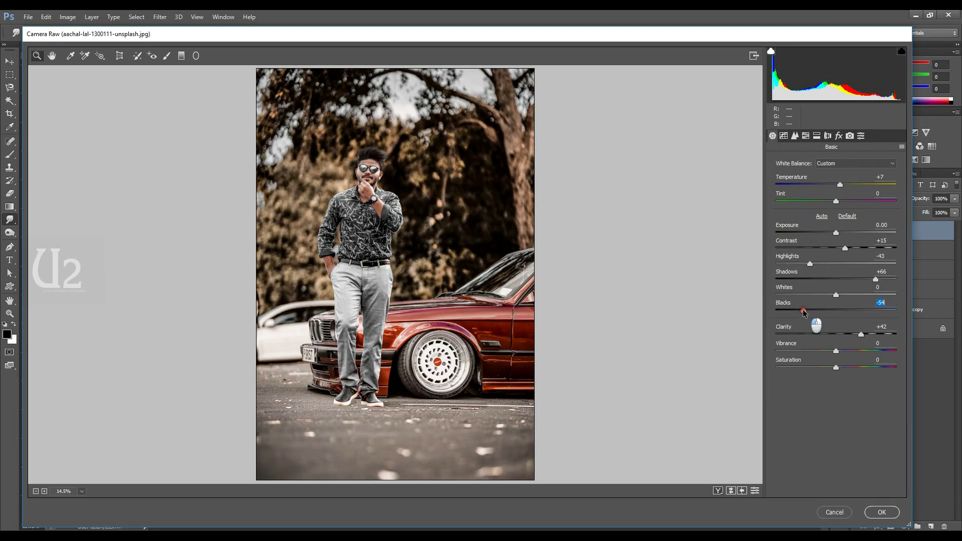
pyautogui.moveTo(888, 271); pyautogui.dragTo(890, 271)
pyautogui.click(804, 263)
pyautogui.moveTo(803, 264); pyautogui.dragTo(812, 264)
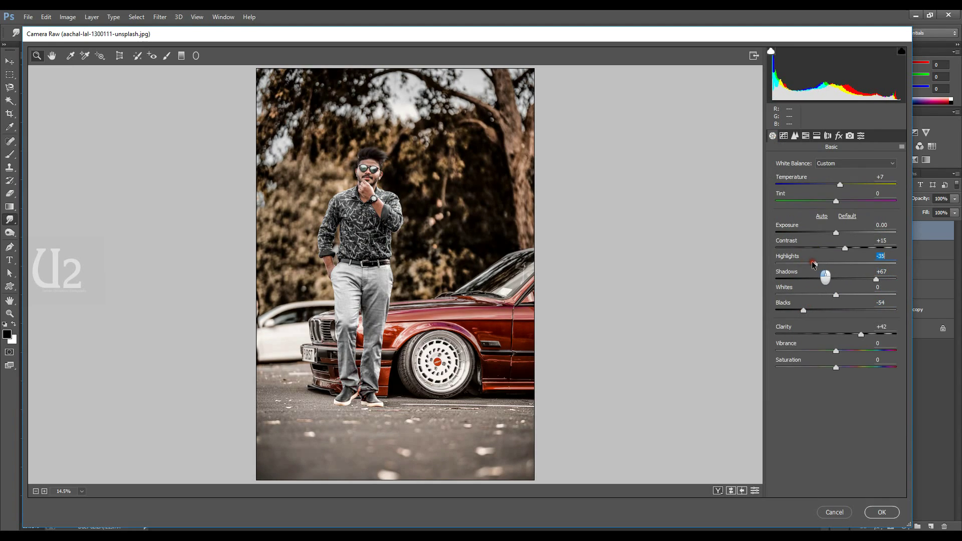
pyautogui.click(167, 56)
# Step: Paint a smaller Adjustment Brush stroke over the shoe with saturation 0, exposure 0, contrast +30
pyautogui.press('[')
pyautogui.press('[')
pyautogui.press('[')
pyautogui.moveTo(353, 397); pyautogui.dragTo(392, 403)
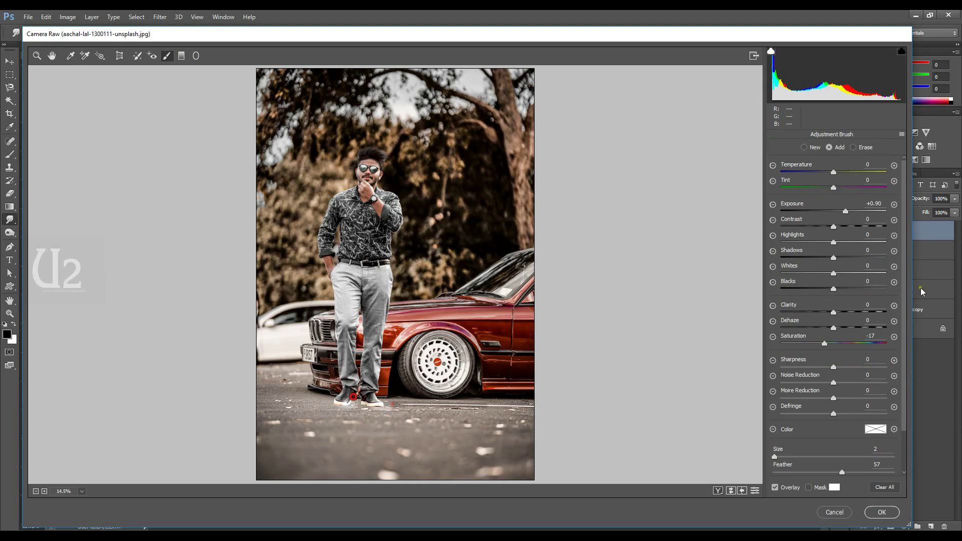
pyautogui.doubleClick(872, 335)
pyautogui.write('0')
pyautogui.doubleClick(845, 211)
pyautogui.moveTo(833, 227); pyautogui.dragTo(850, 228)
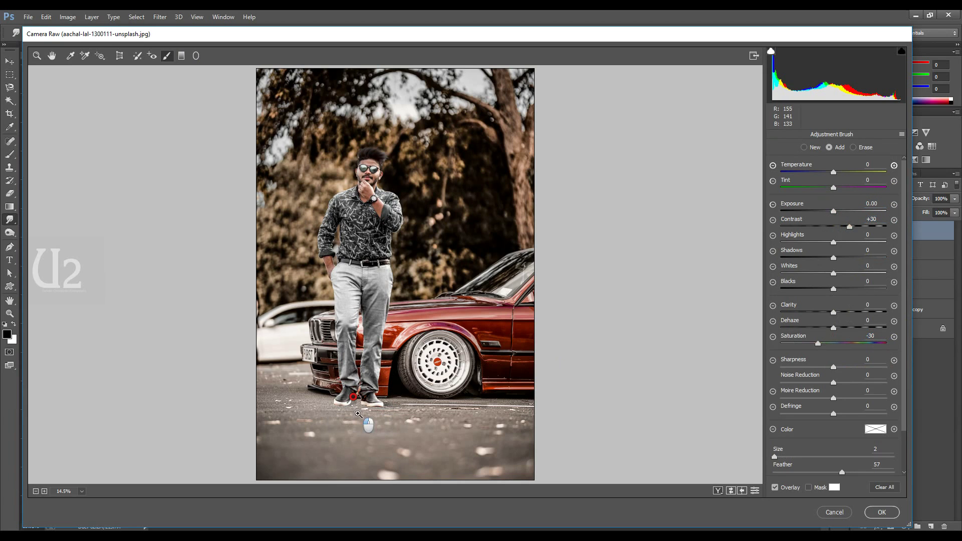
# Step: Darken the brush shadows and paint over the white road line to darken it
pyautogui.keyDown('ctrl'); pyautogui.click(466, 421); pyautogui.keyUp('ctrl')
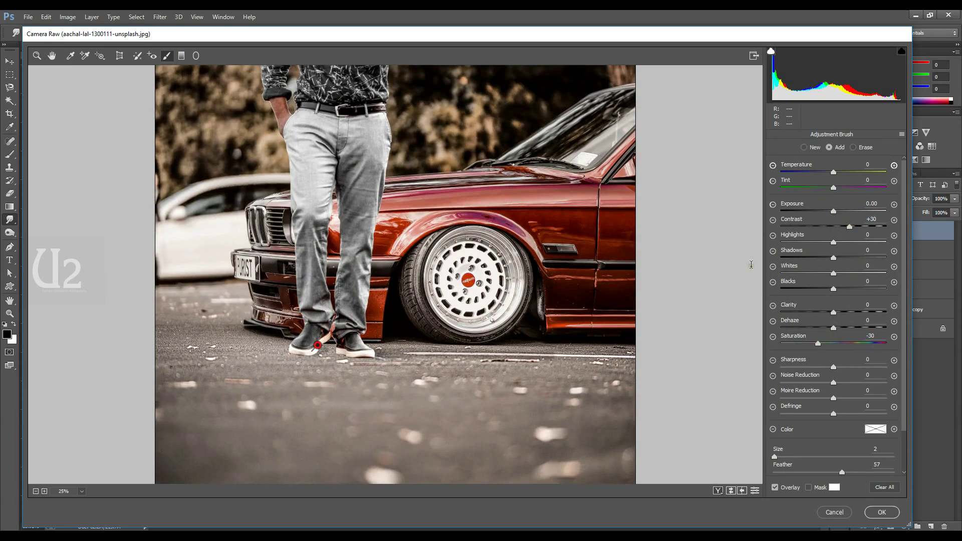
pyautogui.click(854, 257)
pyautogui.moveTo(854, 258)
pyautogui.mouseDown()
pyautogui.moveTo(813, 257)
pyautogui.moveTo(823, 257)
pyautogui.moveTo(825, 289)
pyautogui.mouseUp()
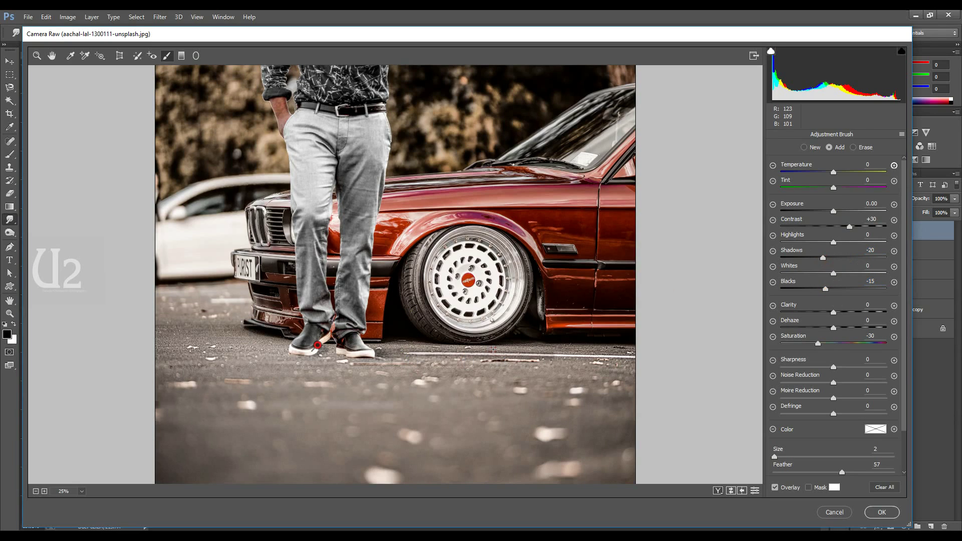
pyautogui.press(']')
pyautogui.press(']')
pyautogui.moveTo(411, 357); pyautogui.dragTo(573, 357)
pyautogui.click(351, 344)
# Step: Hide the brush mask, exit the brush and restore the preview to 14.5% zoom
pyautogui.press('v')
pyautogui.hotkey('ctrl', '0')
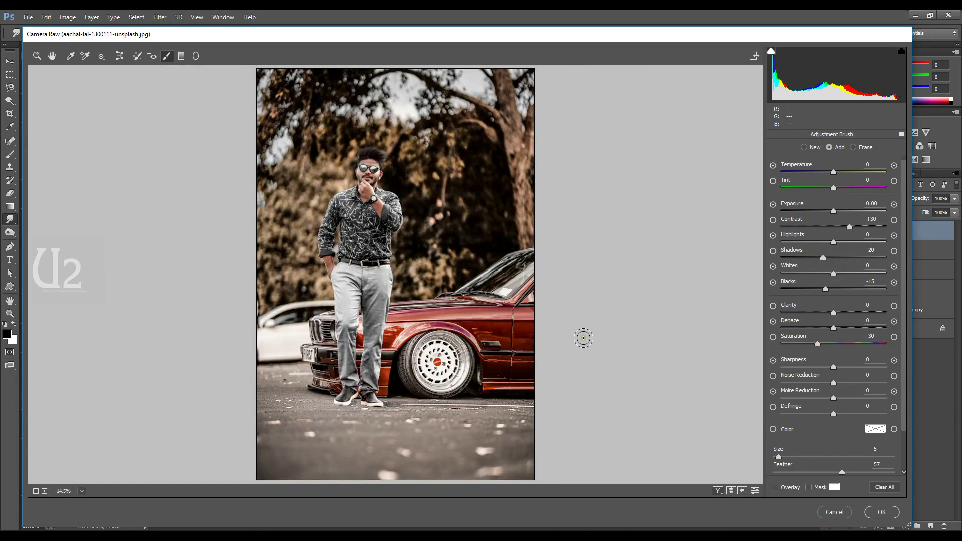
pyautogui.click(39, 57)
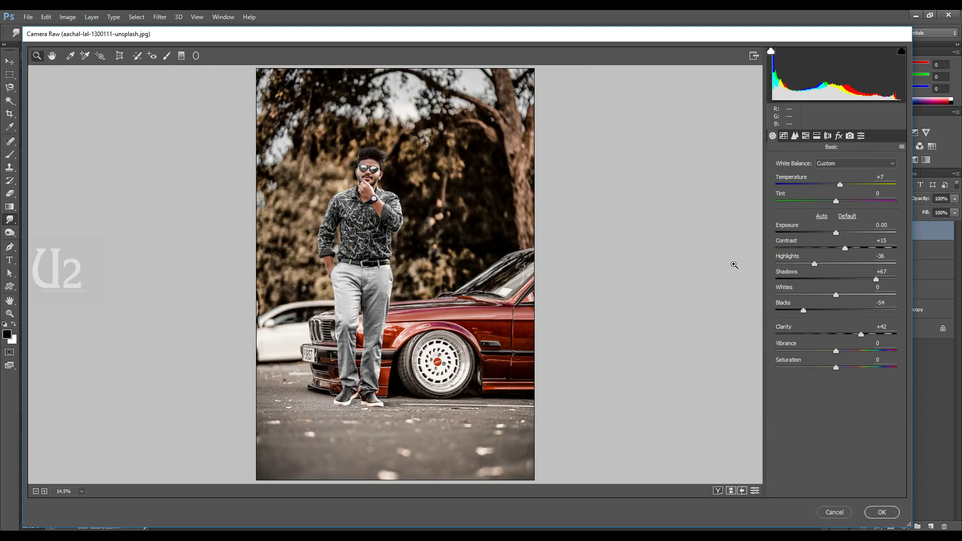
pyautogui.hotkey('ctrl', '-')
pyautogui.hotkey('ctrl', '+')
# Step: Start a larger brush adjustment on the face with saturation, shadows and contrast zeroed
pyautogui.click(167, 55)
pyautogui.press(']')
pyautogui.press(']')
pyautogui.press(']')
pyautogui.click(368, 171)
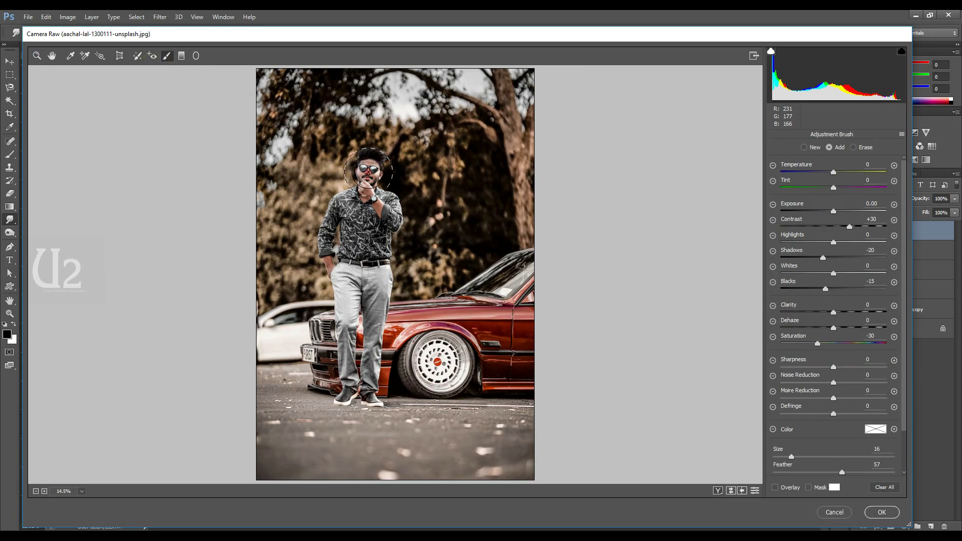
pyautogui.click(870, 336)
pyautogui.write('0')
pyautogui.click(871, 249)
pyautogui.write('0')
pyautogui.click(871, 218)
pyautogui.write('0')
# Step: Give the face brush a slight exposure lift (+0.15) and Shadows +30
pyautogui.moveTo(833, 213); pyautogui.dragTo(837, 213)
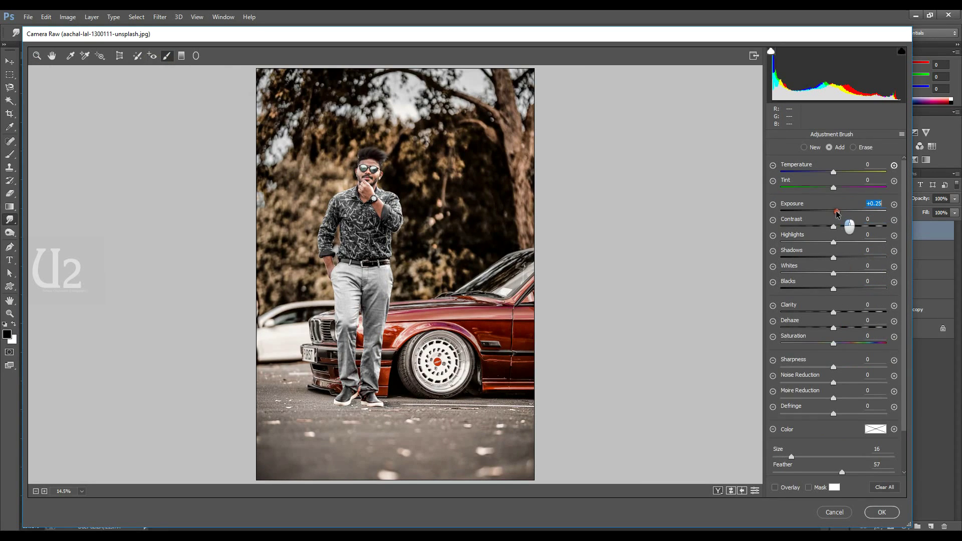
pyautogui.click(855, 257)
pyautogui.moveTo(851, 258); pyautogui.dragTo(848, 259)
pyautogui.click(36, 56)
pyautogui.click(850, 135)
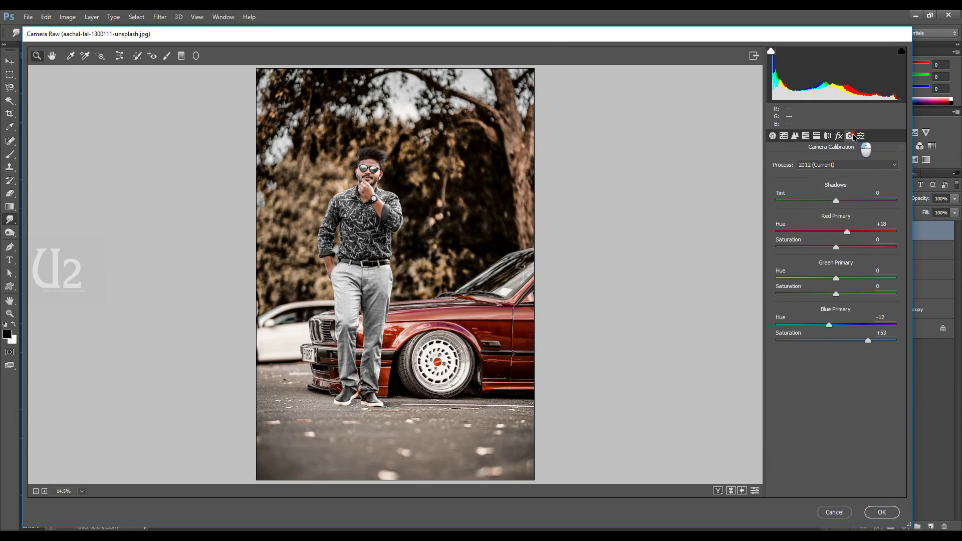
# Step: Reset Red Primary saturation and hue, keep Reds hue at 0 and shift Oranges hue redder
pyautogui.click(859, 246)
pyautogui.doubleClick(859, 246)
pyautogui.doubleClick(846, 232)
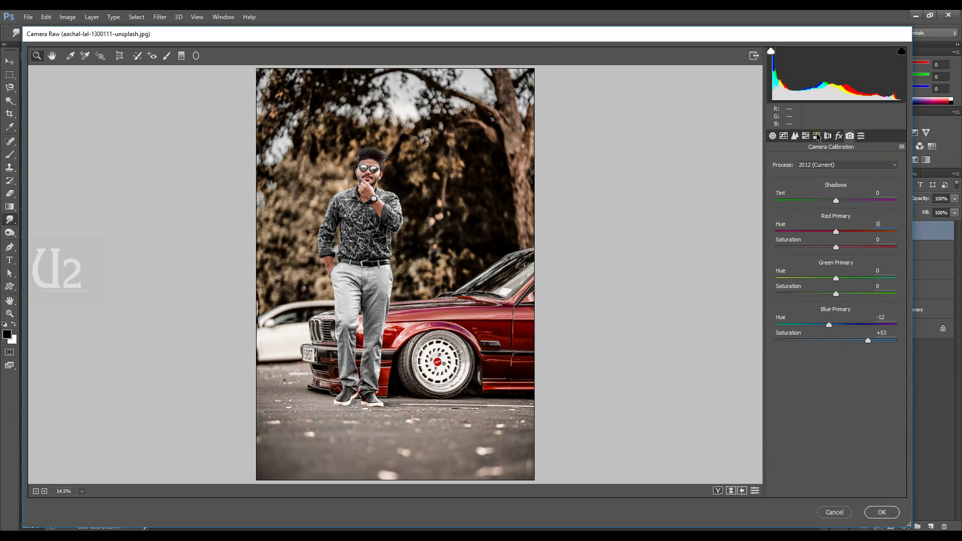
pyautogui.click(817, 136)
pyautogui.click(774, 176)
pyautogui.click(818, 210)
pyautogui.moveTo(818, 210); pyautogui.dragTo(862, 210)
pyautogui.doubleClick(862, 208)
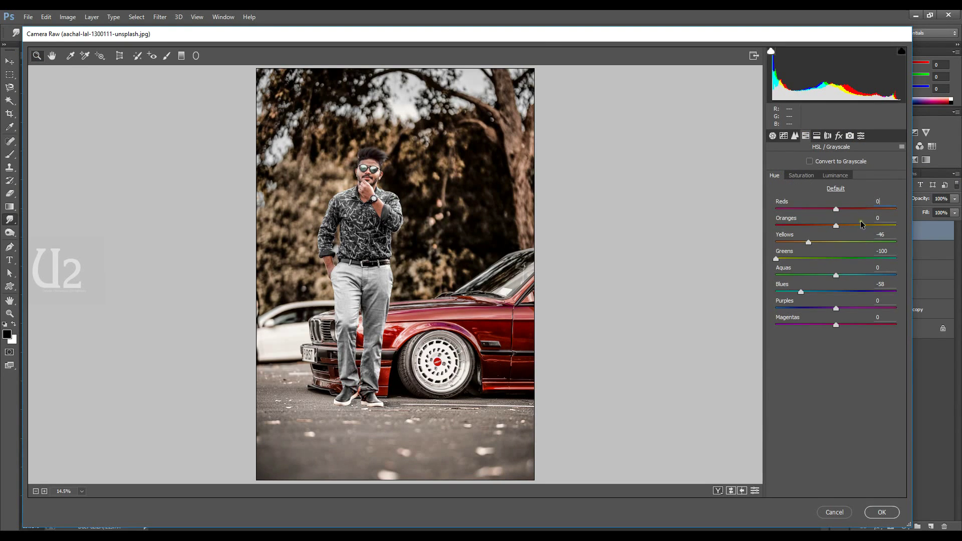
pyautogui.moveTo(854, 225); pyautogui.dragTo(815, 226)
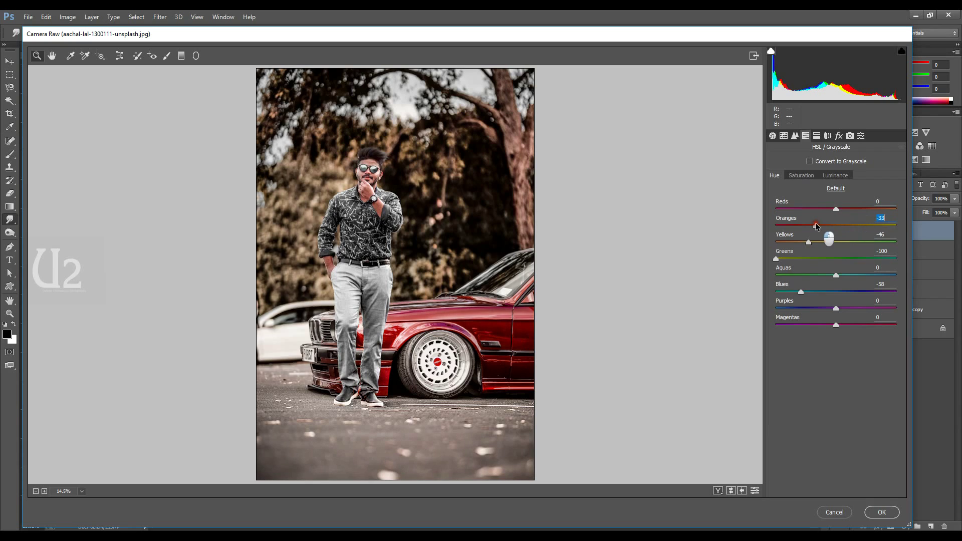
# Step: Boost Reds saturation and fully desaturate Purples and Magentas in HSL
pyautogui.click(834, 177)
pyautogui.click(800, 176)
pyautogui.moveTo(835, 208)
pyautogui.mouseDown()
pyautogui.moveTo(874, 209)
pyautogui.moveTo(856, 211)
pyautogui.mouseUp()
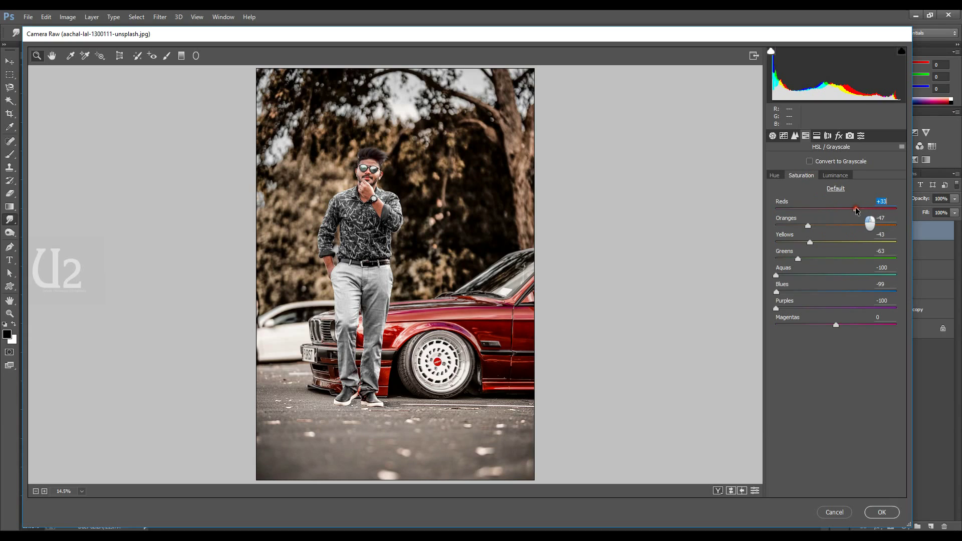
pyautogui.click(877, 319)
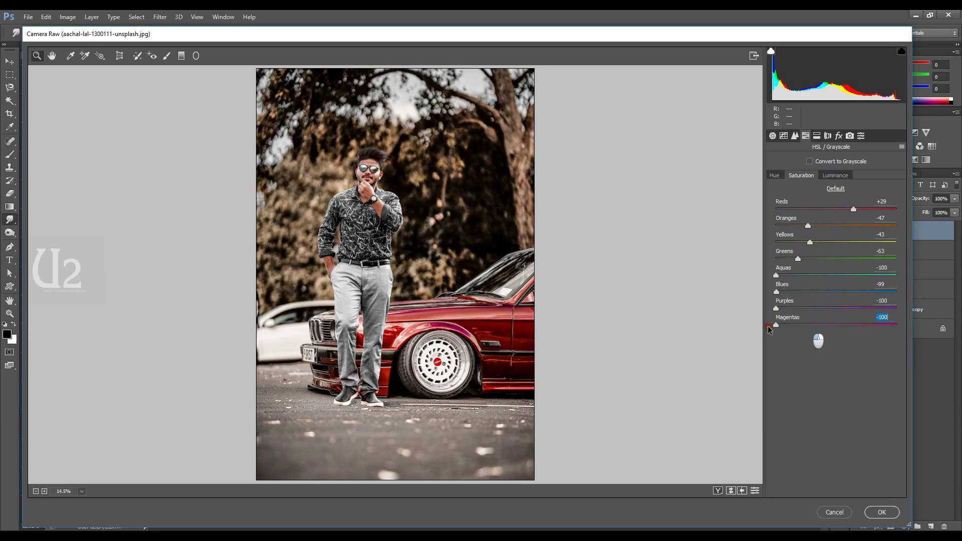
pyautogui.click(876, 301)
pyautogui.write('0')
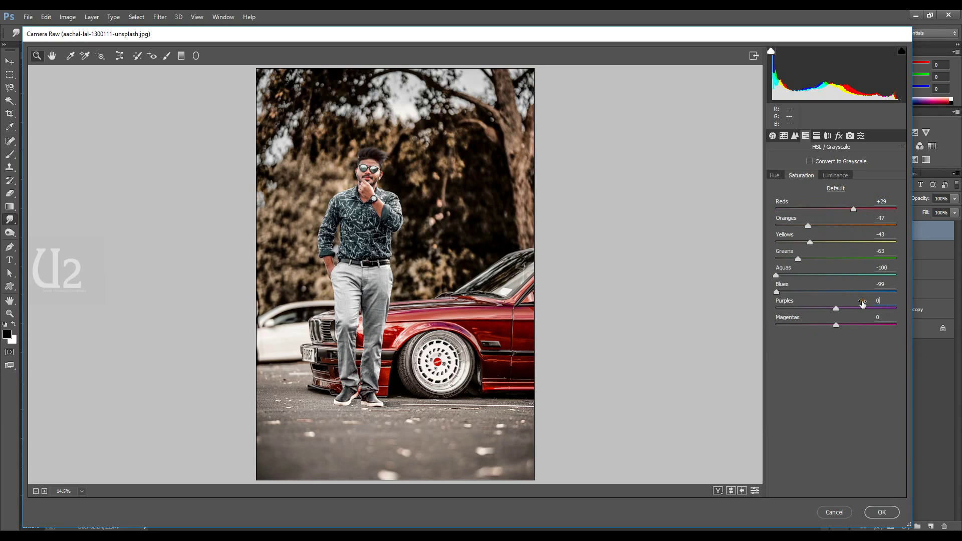
pyautogui.moveTo(834, 309); pyautogui.dragTo(741, 311)
pyautogui.moveTo(834, 323); pyautogui.dragTo(775, 326)
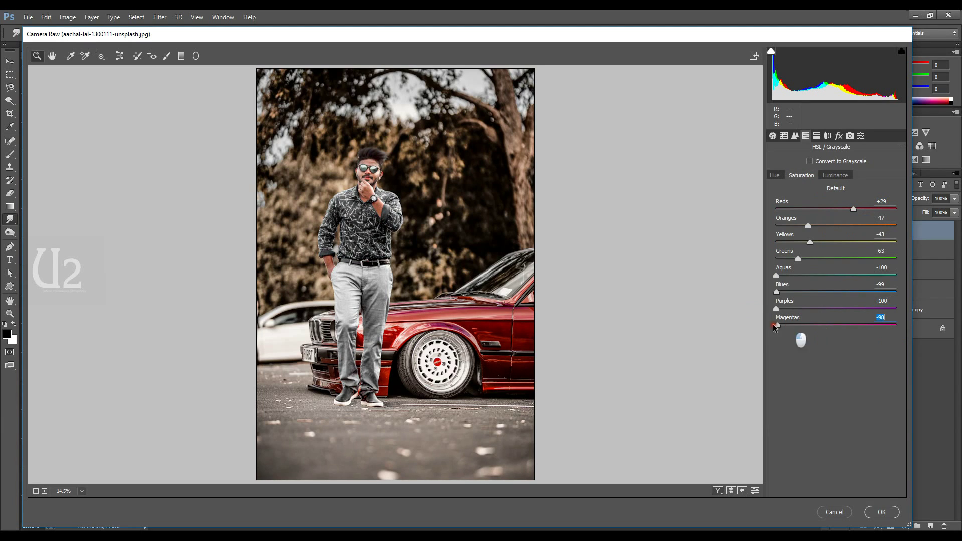
# Step: Push Magentas hue to +100, warm Temperature to +9, add a -7 vignette and apply
pyautogui.click(774, 175)
pyautogui.moveTo(894, 324); pyautogui.dragTo(939, 321)
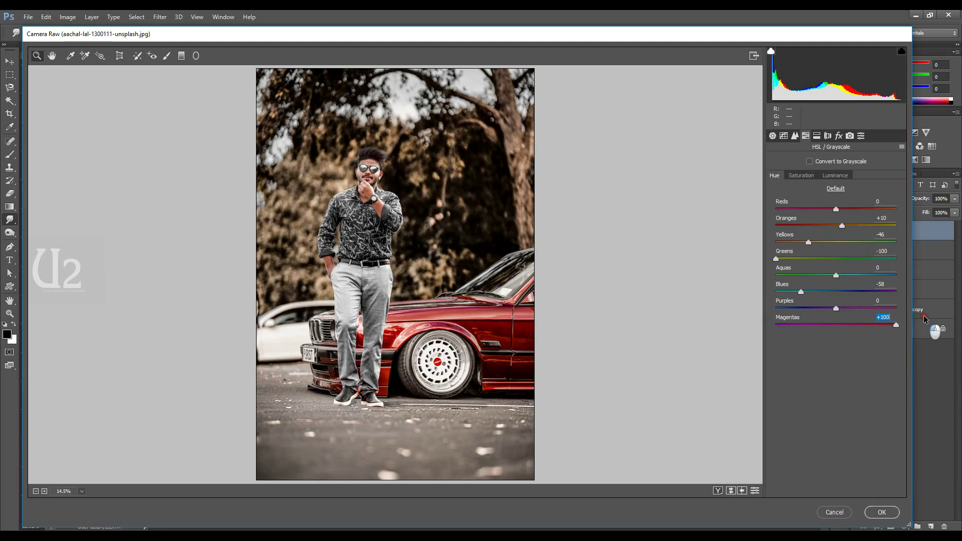
pyautogui.click(772, 136)
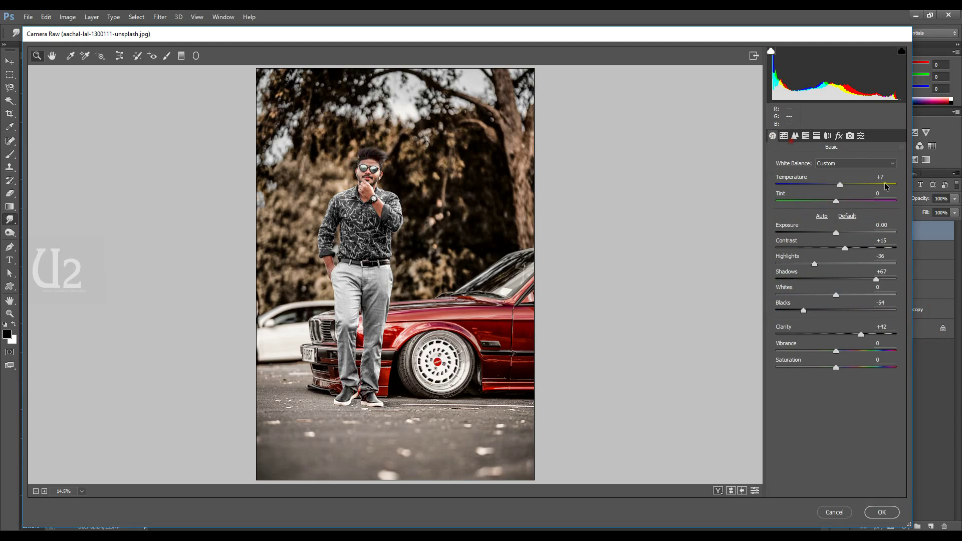
pyautogui.moveTo(839, 190); pyautogui.dragTo(841, 190)
pyautogui.click(838, 136)
pyautogui.moveTo(835, 301); pyautogui.dragTo(832, 301)
pyautogui.click(881, 511)
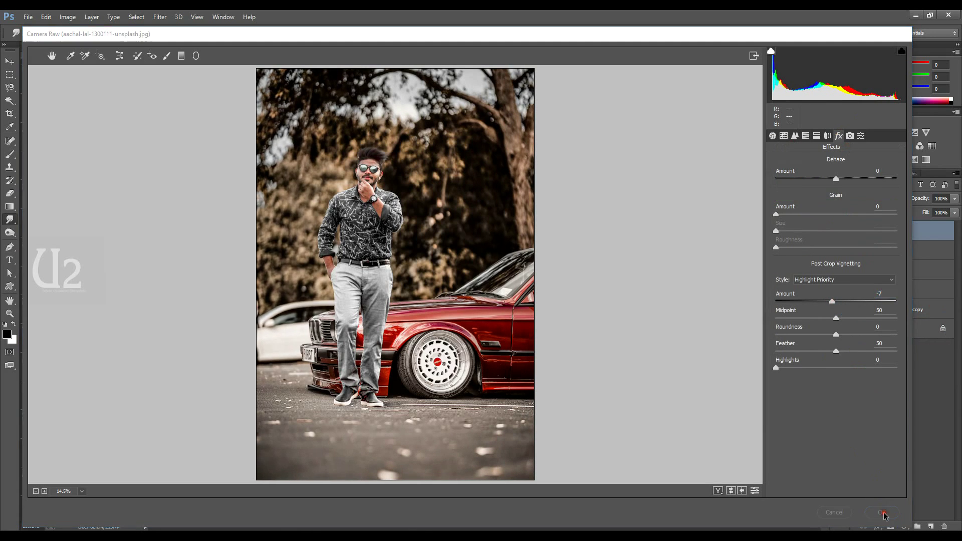
# Step: Zoom in to inspect the car and legs, then fit the whole photo back in view
pyautogui.moveTo(425, 369)
pyautogui.mouseDown()
pyautogui.moveTo(498, 416)
pyautogui.moveTo(501, 275)
pyautogui.mouseUp()
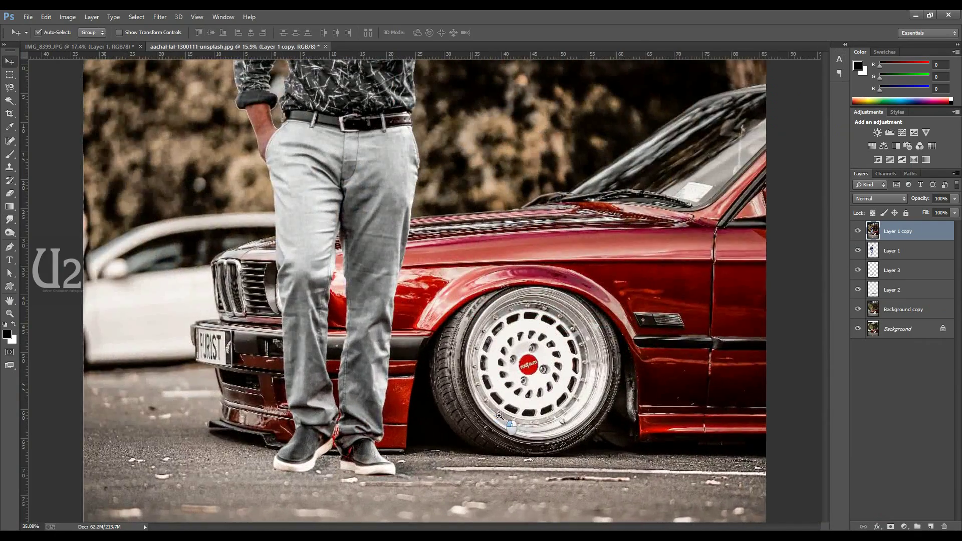
pyautogui.press('r')
pyautogui.scroll(2, 458, 305)
pyautogui.scroll(2, 458, 305)
pyautogui.scroll(3, 458, 304)
pyautogui.scroll(2, 459, 305)
pyautogui.scroll(2, 459, 306)
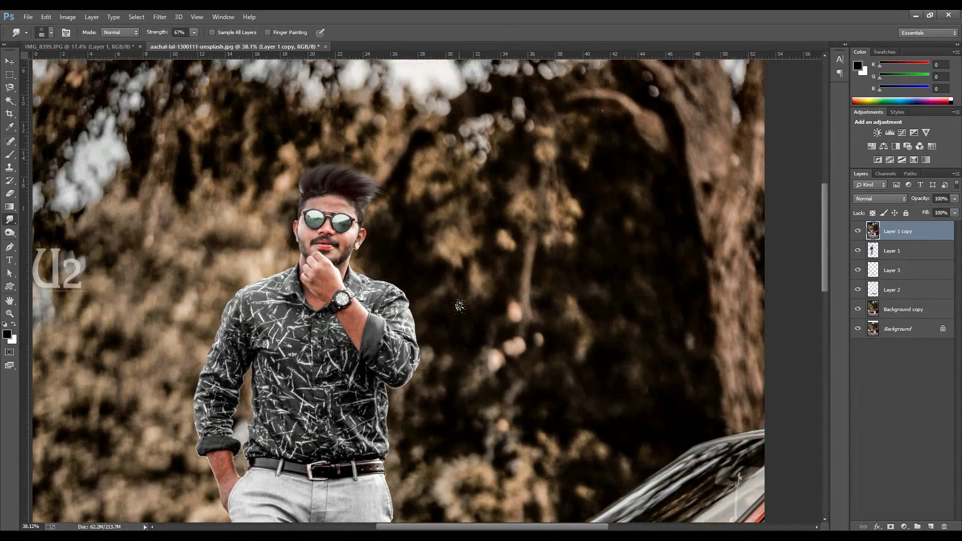
pyautogui.press('v')
pyautogui.hotkey('ctrl', '0')
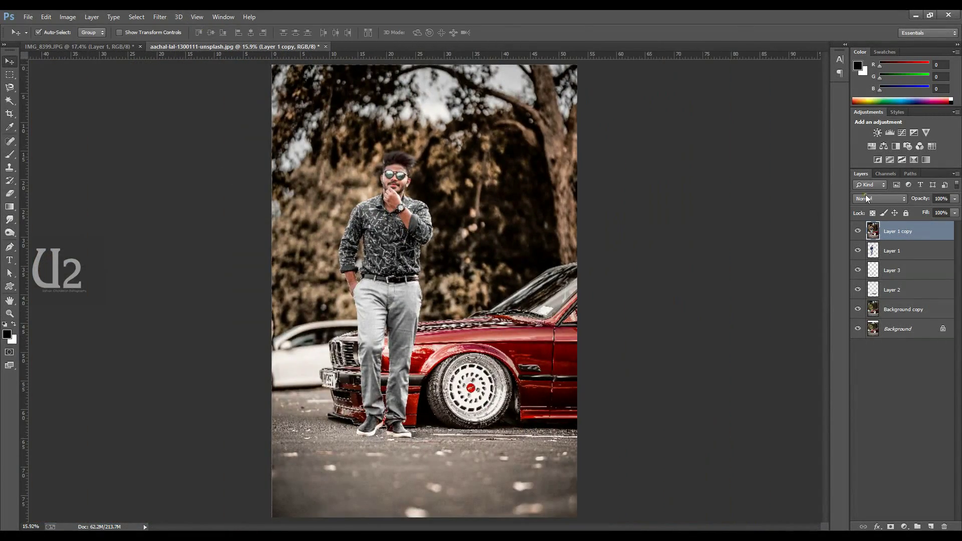
# Step: Add a Color Lookup adjustment layer using the (7) u2 studio.cube 3D LUT
pyautogui.click(932, 146)
pyautogui.click(774, 99)
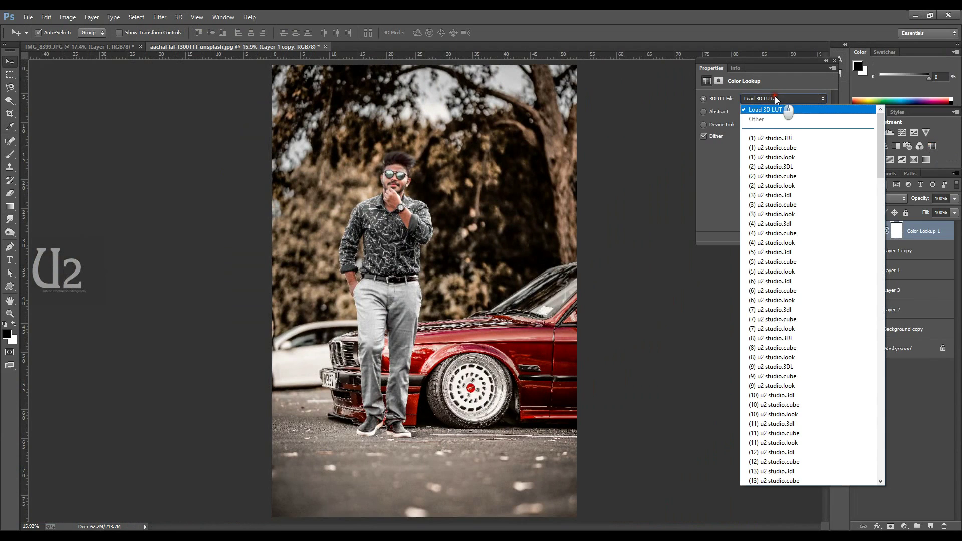
pyautogui.click(767, 319)
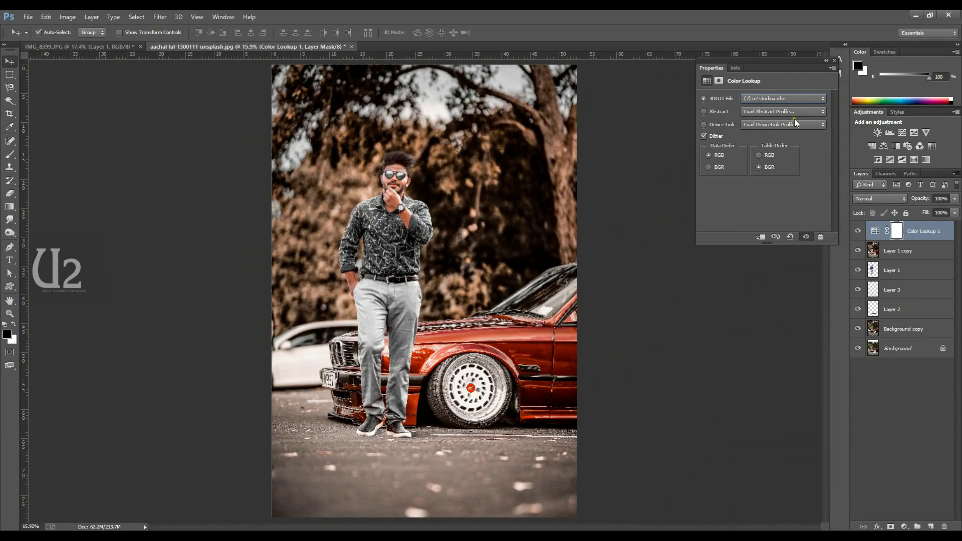
pyautogui.click(833, 60)
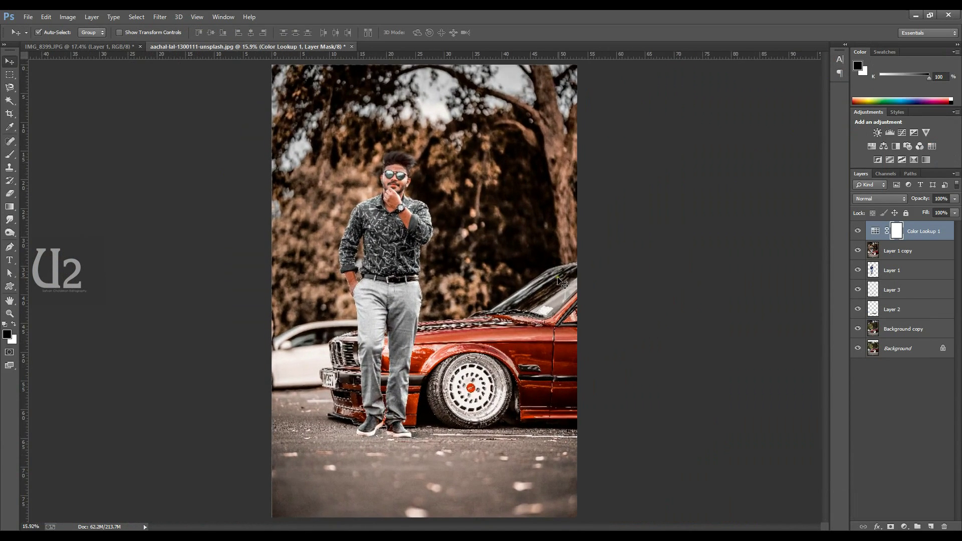
pyautogui.scroll(1, 561, 283)
pyautogui.scroll(1, 531, 291)
pyautogui.scroll(1, 506, 301)
pyautogui.scroll(-3, 506, 300)
# Step: Save the document, confirming the Photoshop format options
pyautogui.click(155, 16)
pyautogui.moveTo(28, 16)
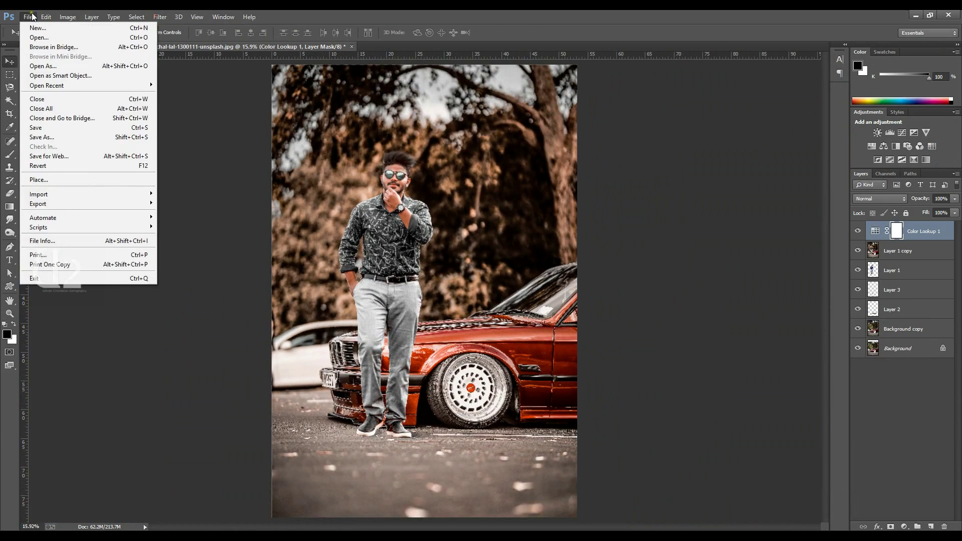
pyautogui.click(52, 131)
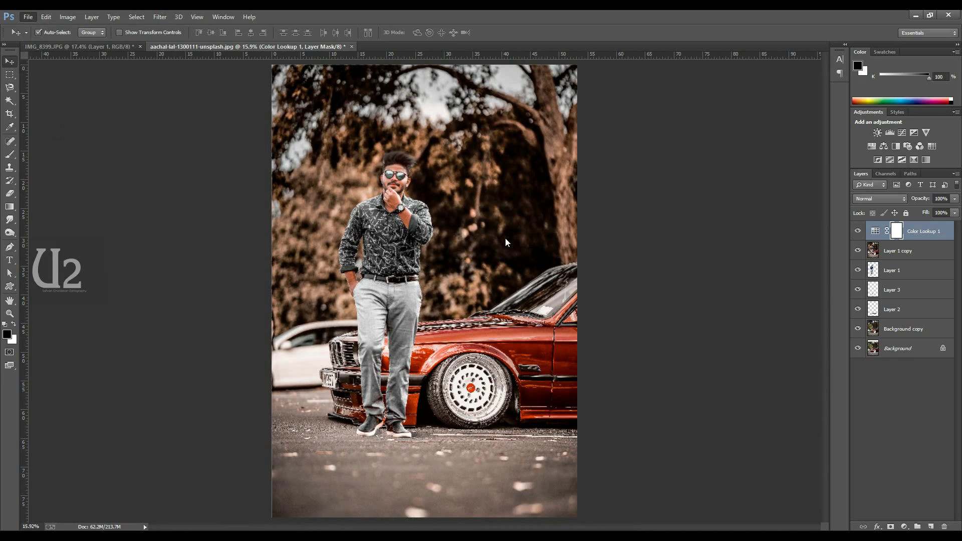
pyautogui.click(303, 356)
pyautogui.click(589, 171)
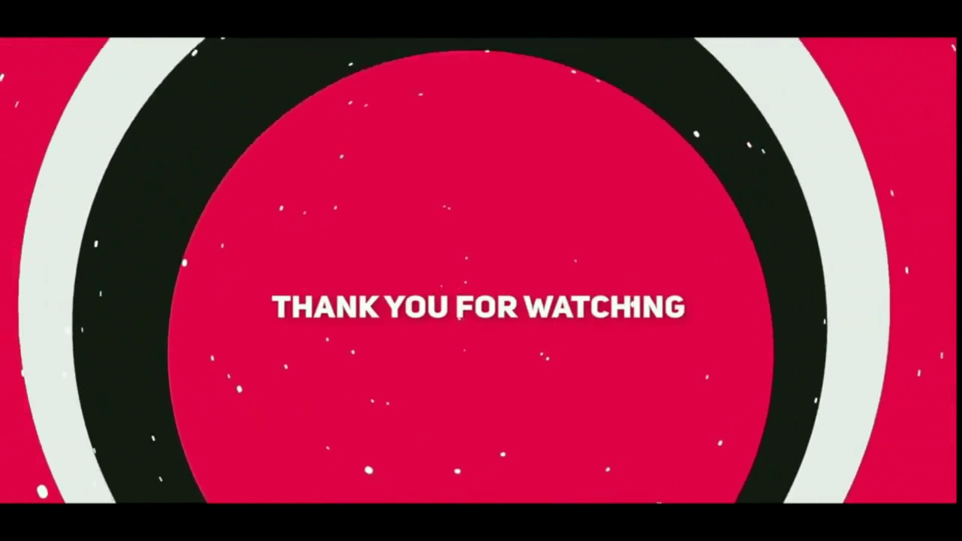